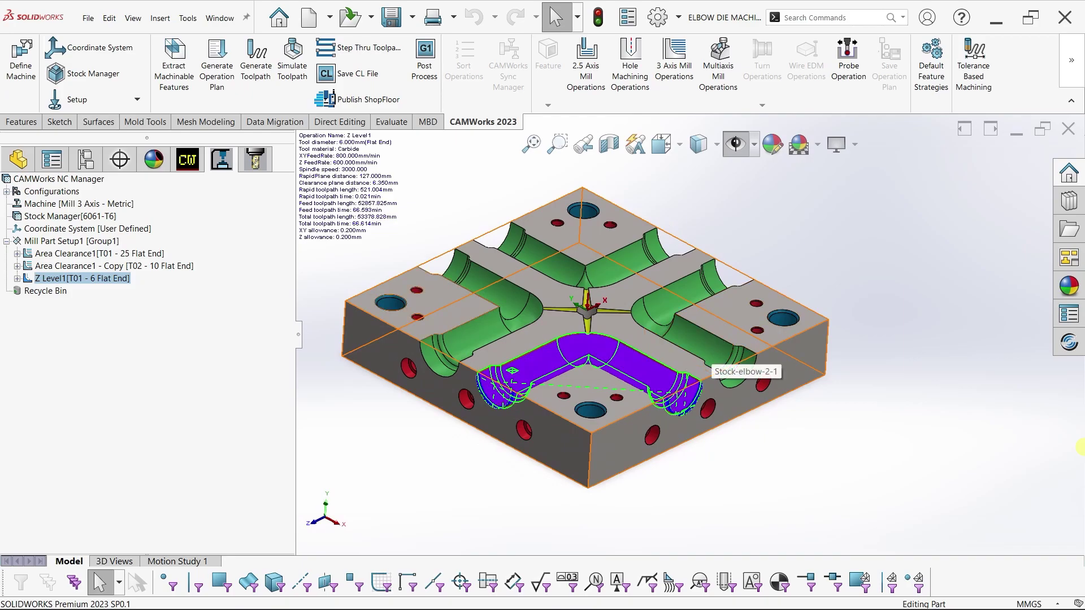
Fit the elbow die in view and start a Pattern Project operation from Mill Part Setup1.
{"action": "scroll", "coordinate": [540, 359], "scroll_direction": "down", "scroll_amount": 1}
{"action": "scroll", "coordinate": [540, 359], "scroll_direction": "down", "scroll_amount": 1}
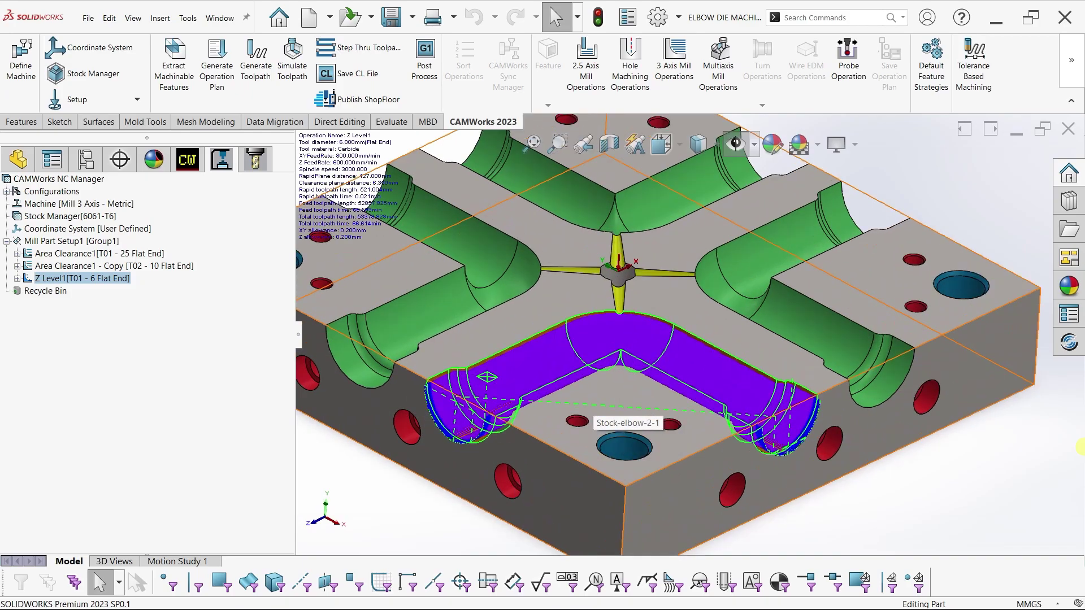
{"action": "scroll", "coordinate": [540, 358], "scroll_direction": "down", "scroll_amount": 1}
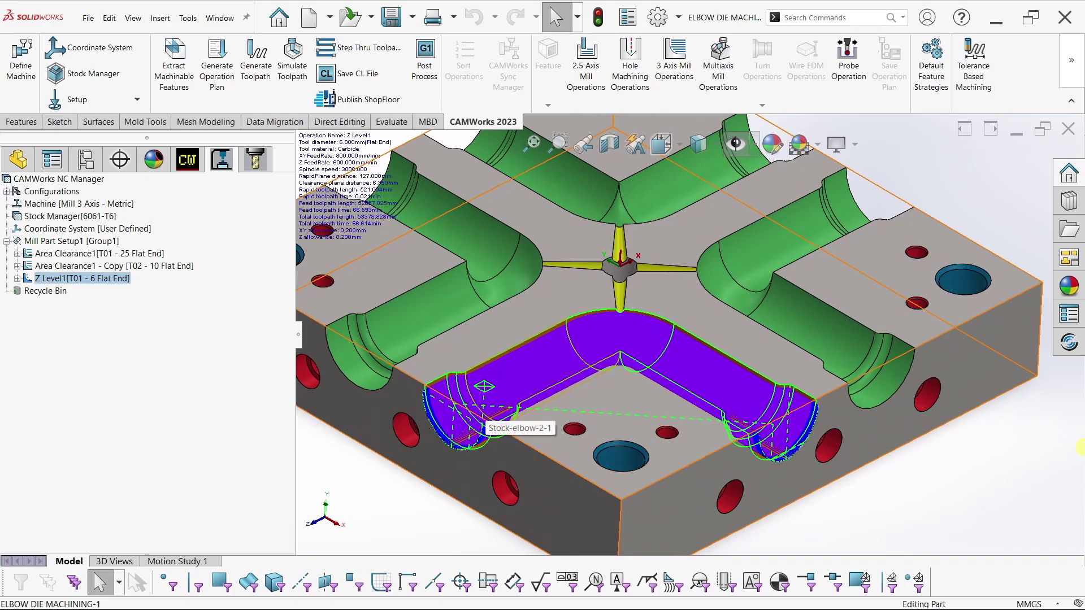
{"action": "key", "text": "f"}
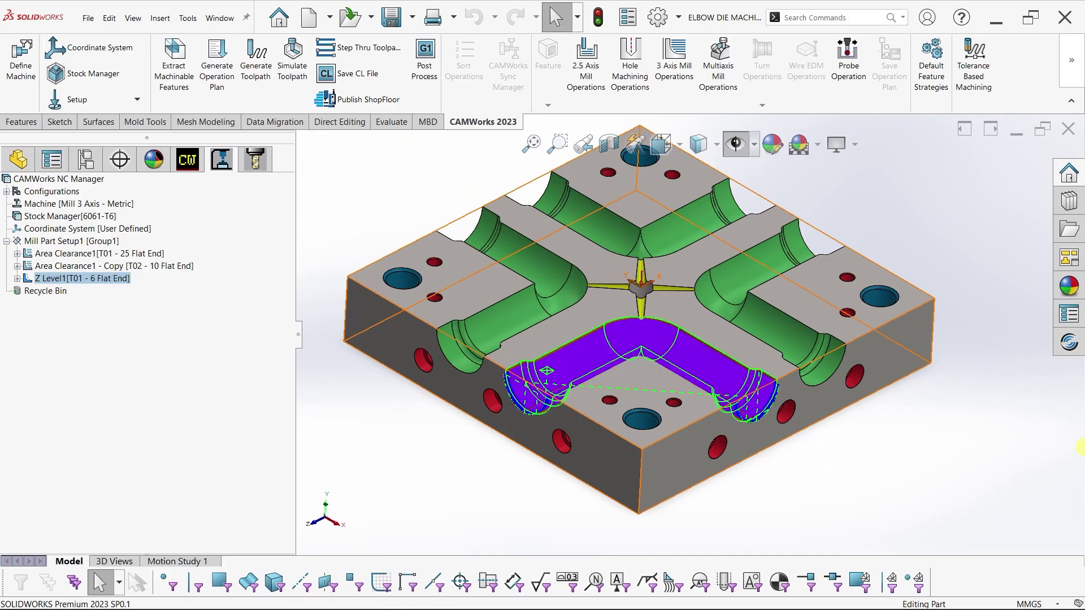
{"action": "right_click", "coordinate": [57, 241]}
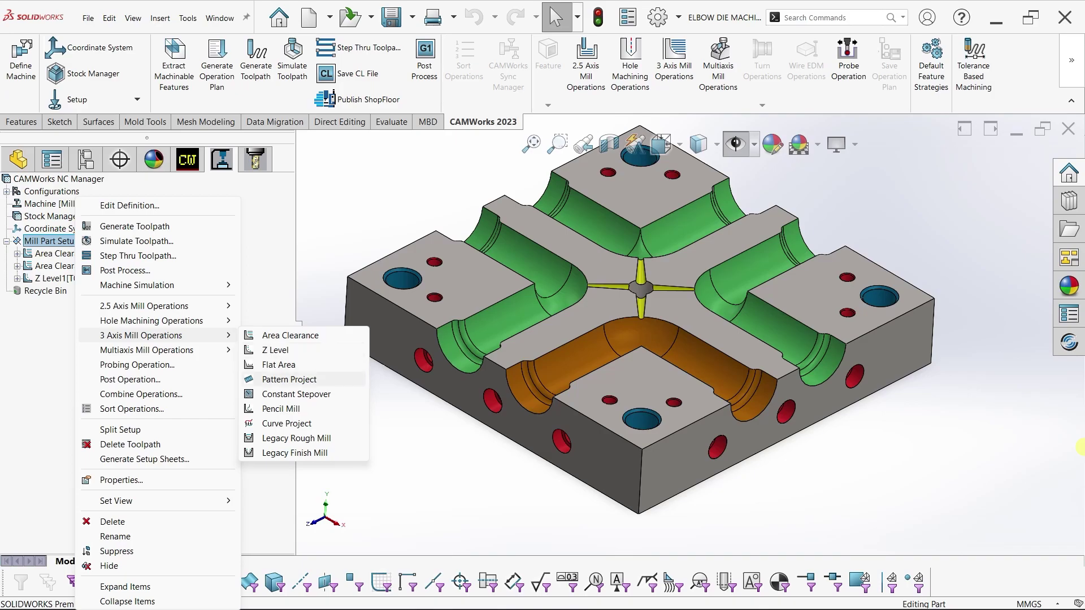
{"action": "left_click", "coordinate": [290, 379]}
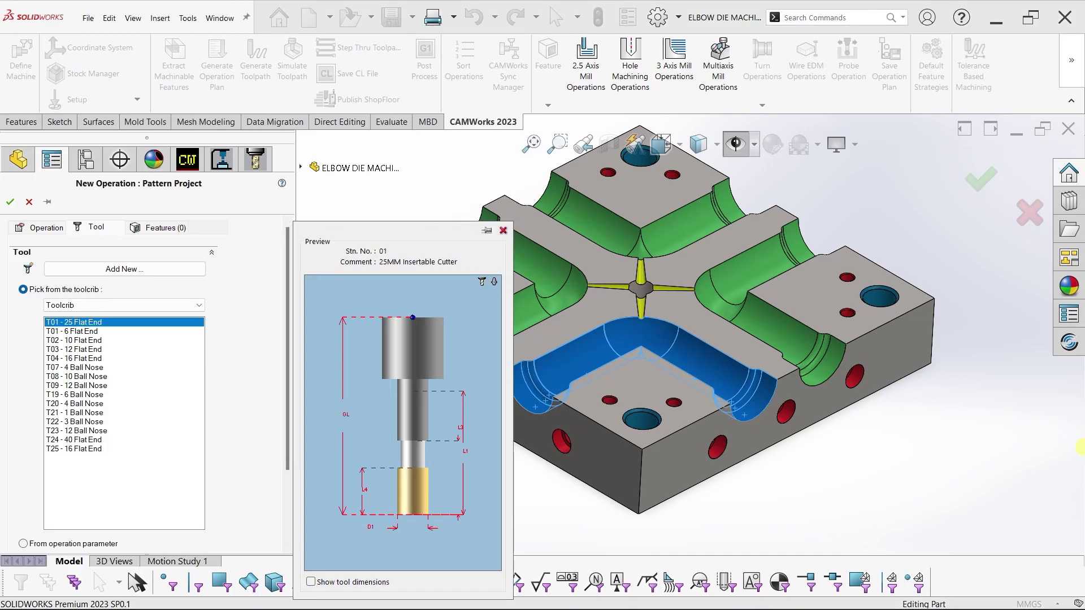
Choose the T19 - 6 Ball Nose tool and select Multi Surface Feature1.
{"action": "left_click", "coordinate": [73, 394]}
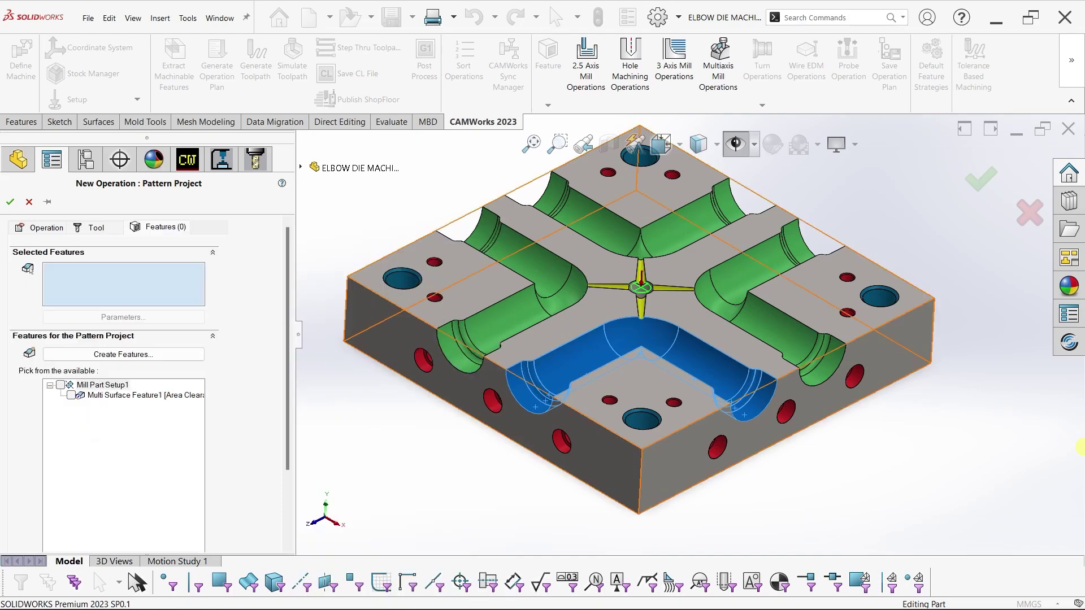
{"action": "left_click", "coordinate": [71, 395]}
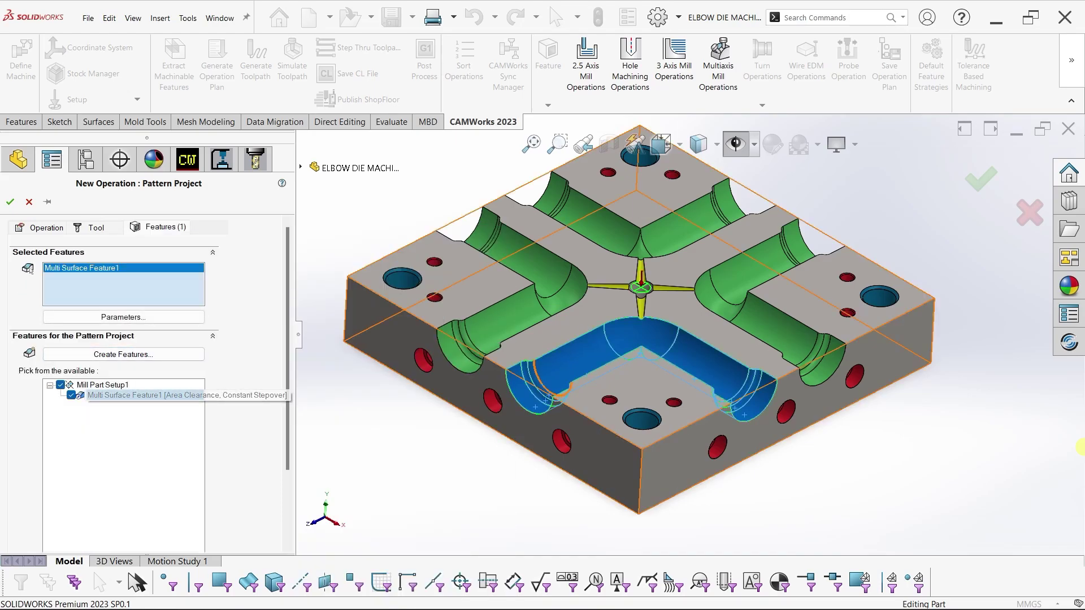
{"action": "scroll", "coordinate": [574, 383], "scroll_direction": "down", "scroll_amount": 3}
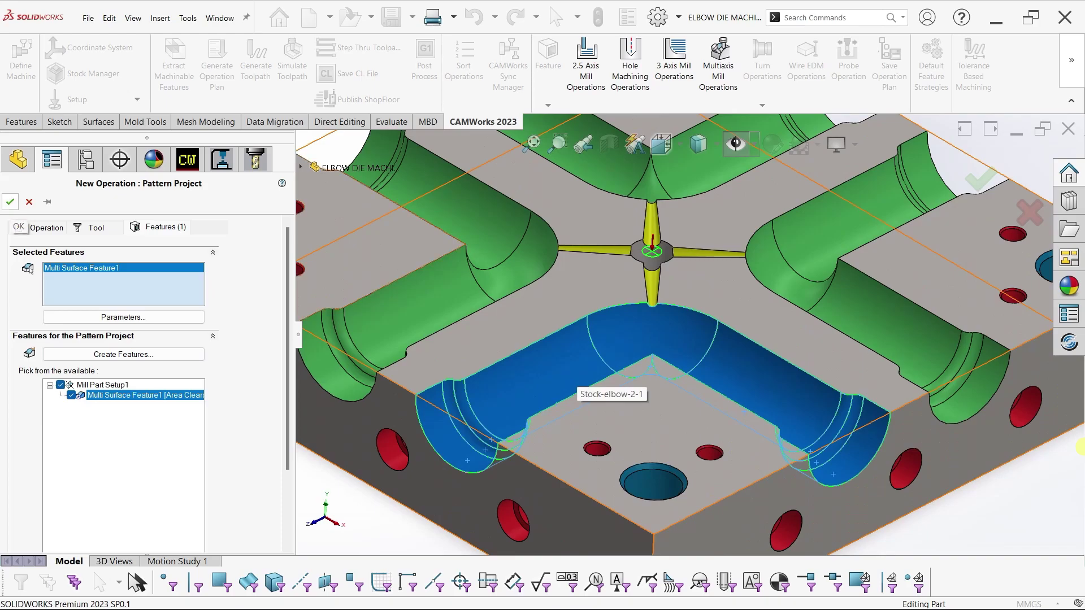
Create the operation with feeds and speeds defined by operation: 3200 rpm spindle, 800 mm/min XY feed.
{"action": "left_click", "coordinate": [10, 202]}
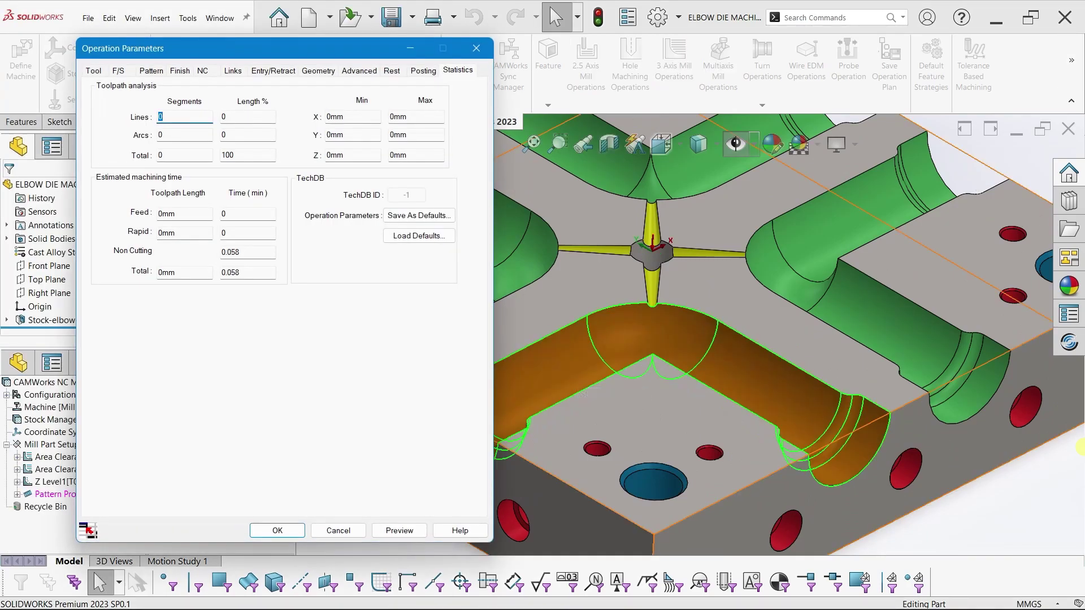
{"action": "left_click", "coordinate": [94, 70]}
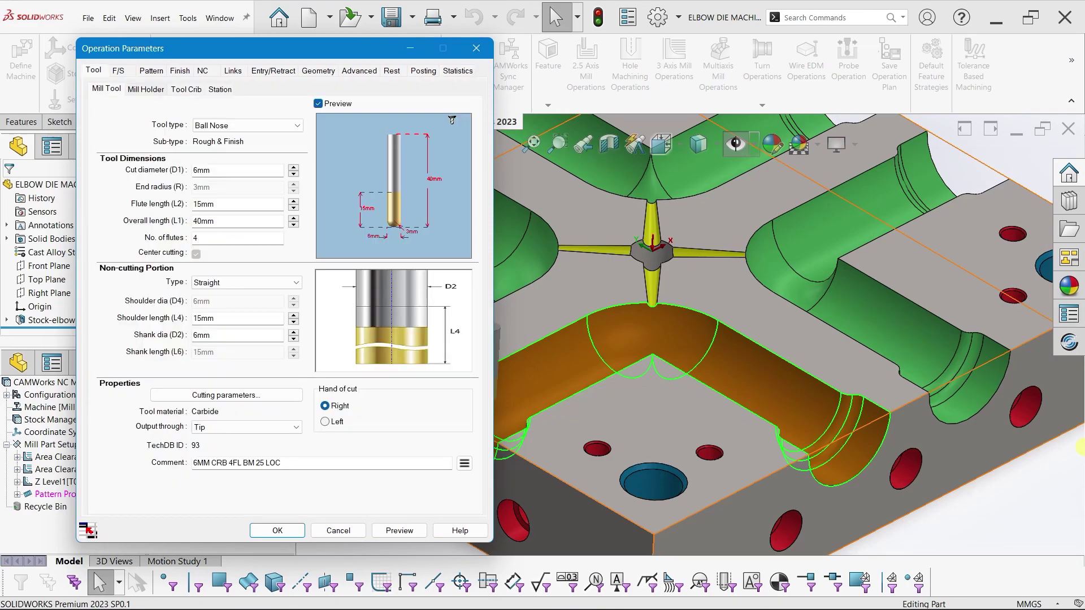
{"action": "left_click", "coordinate": [118, 70]}
{"action": "left_click", "coordinate": [182, 93]}
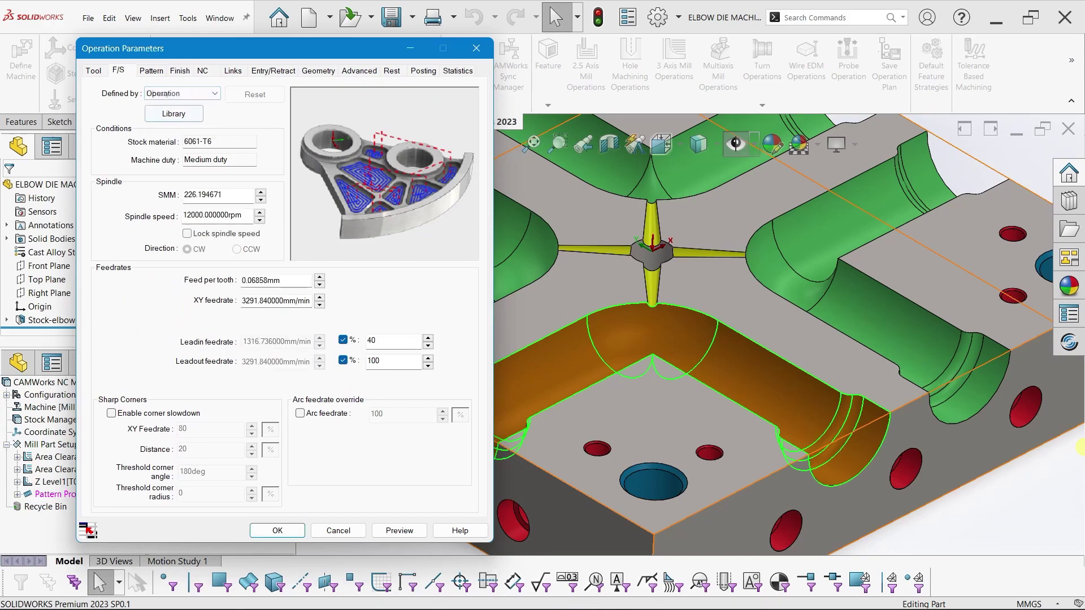
{"action": "left_click", "coordinate": [215, 215]}
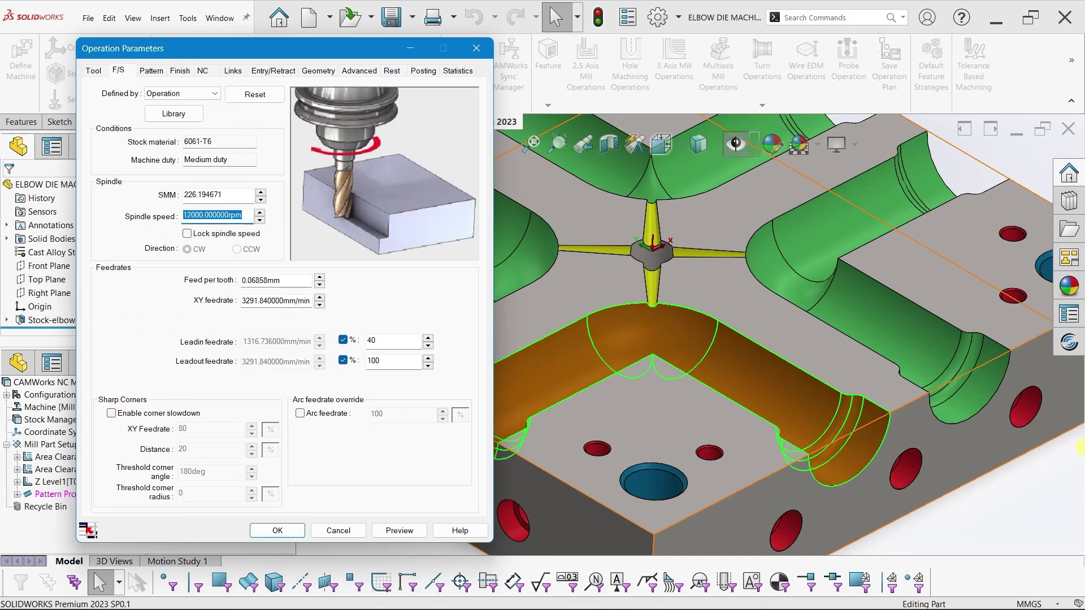
{"action": "type", "text": "3200"}
{"action": "left_click", "coordinate": [304, 301]}
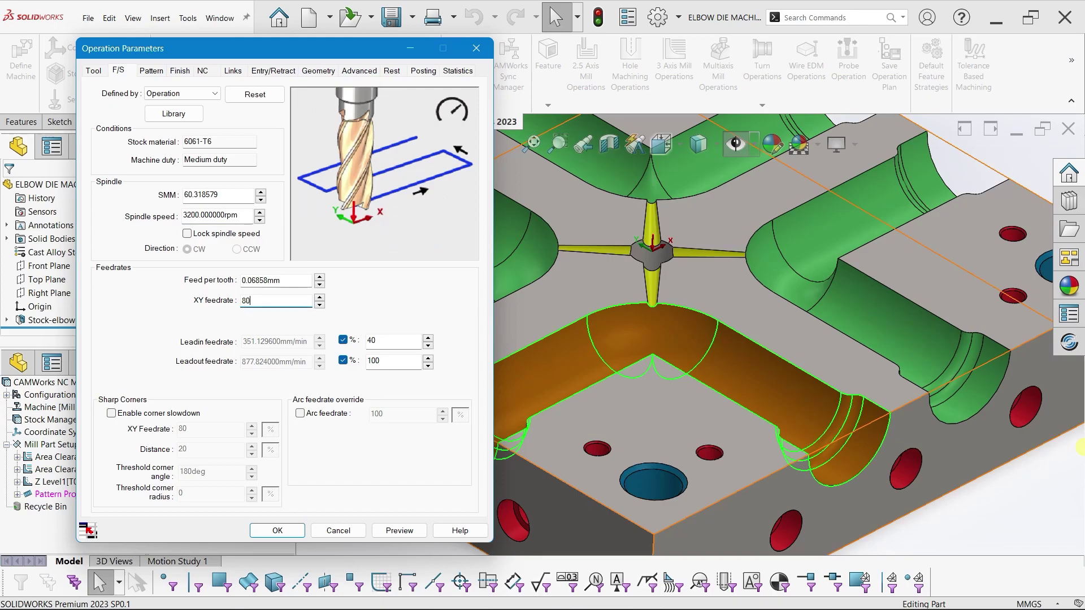
{"action": "type", "text": "0"}
Keep the Slice pattern with a 1mm cut amount and generate the toolpath.
{"action": "key", "text": "ctrl+Tab"}
{"action": "key", "text": "Tab"}
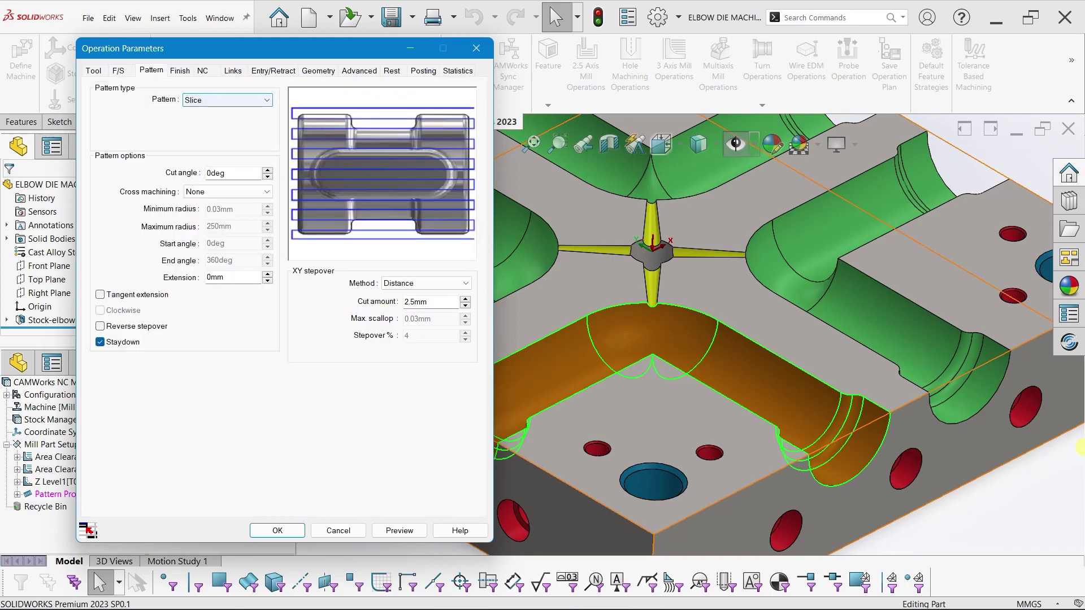
{"action": "key", "text": "alt+Down"}
{"action": "key", "text": "Return"}
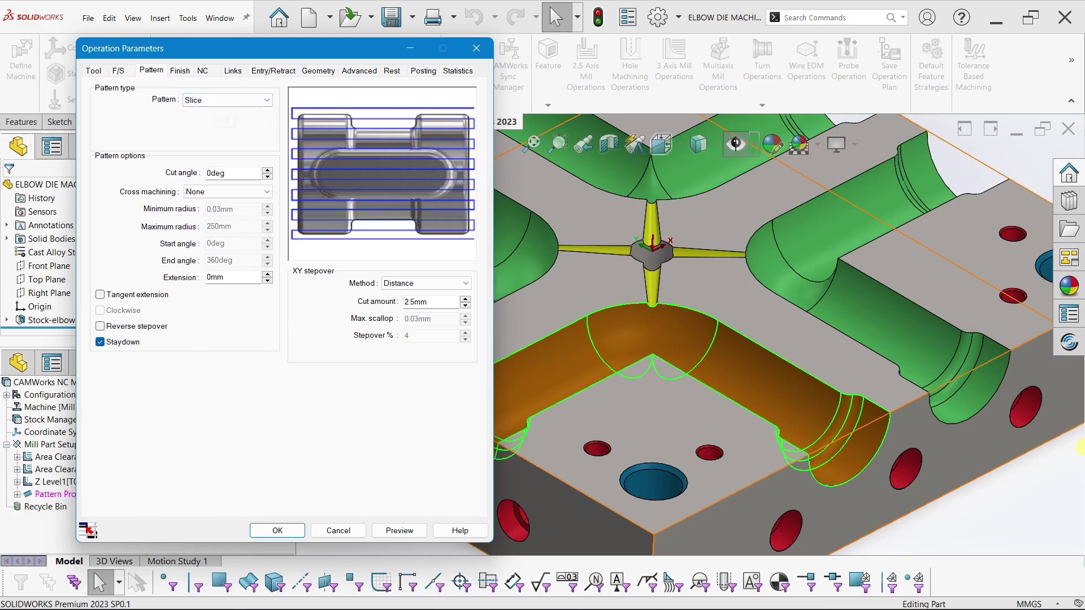
{"action": "key", "text": "Tab"}
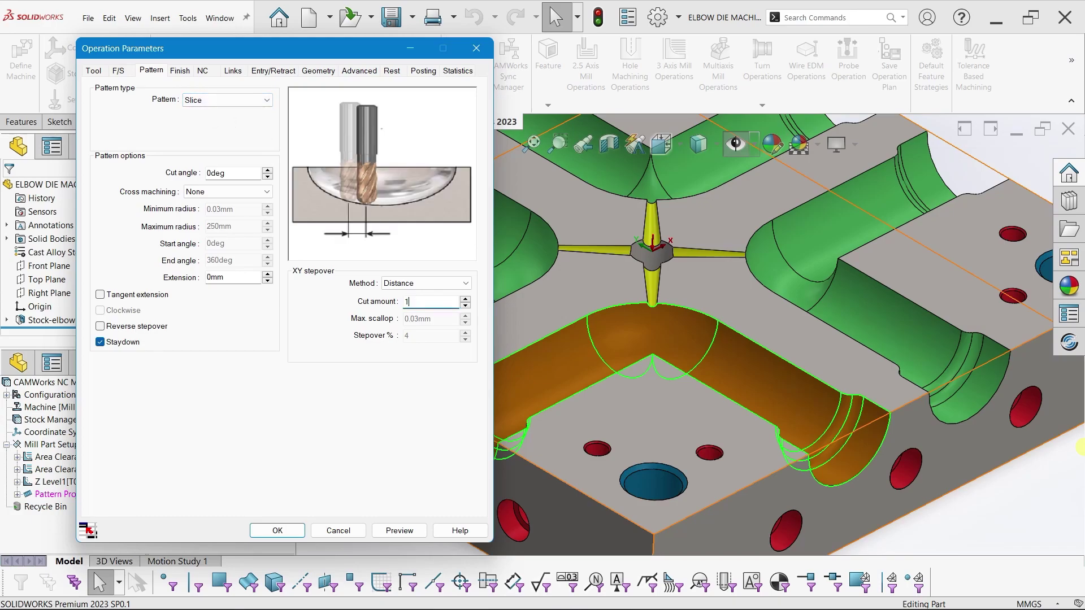
{"action": "key", "text": "Return"}
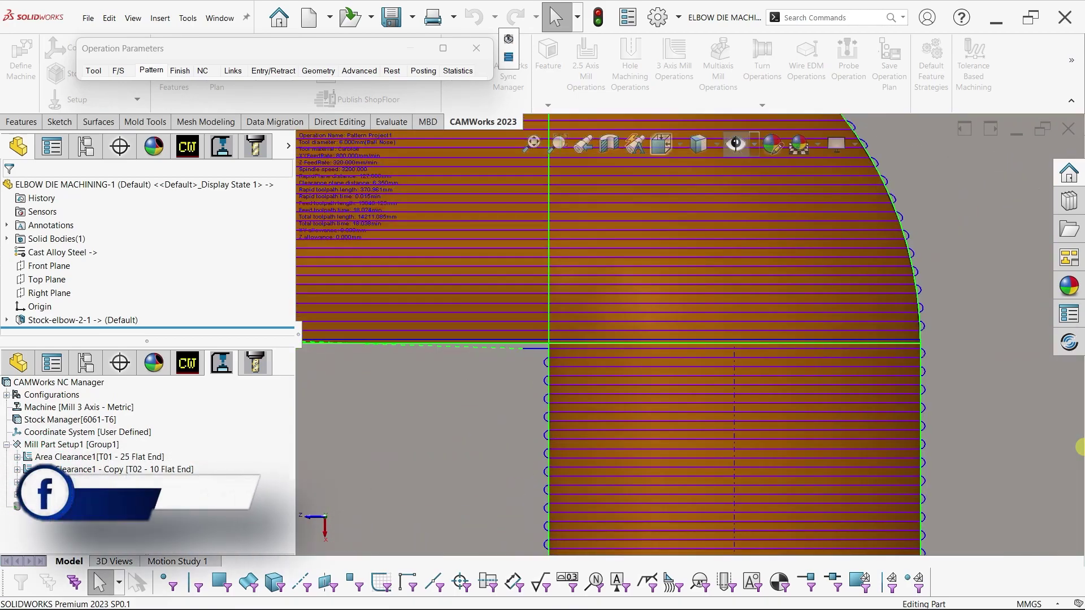
Orbit and zoom around the slice toolpath on the elbow, ending in the top view.
{"action": "scroll", "coordinate": [688, 336], "scroll_direction": "up", "scroll_amount": 5}
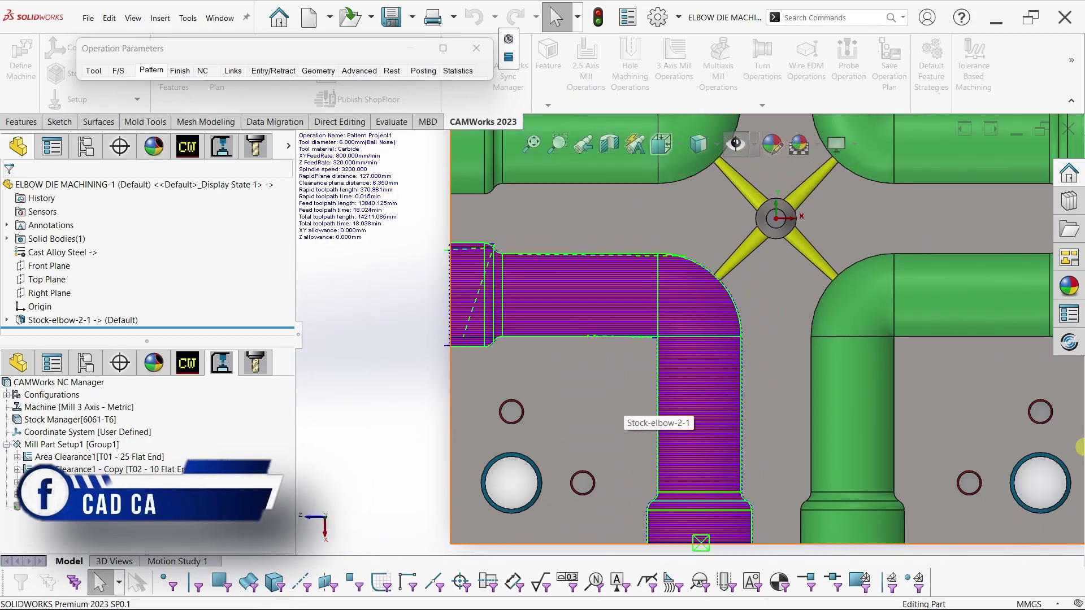
{"action": "middle_click_drag", "start_coordinate": [655, 418], "coordinate": [599, 254]}
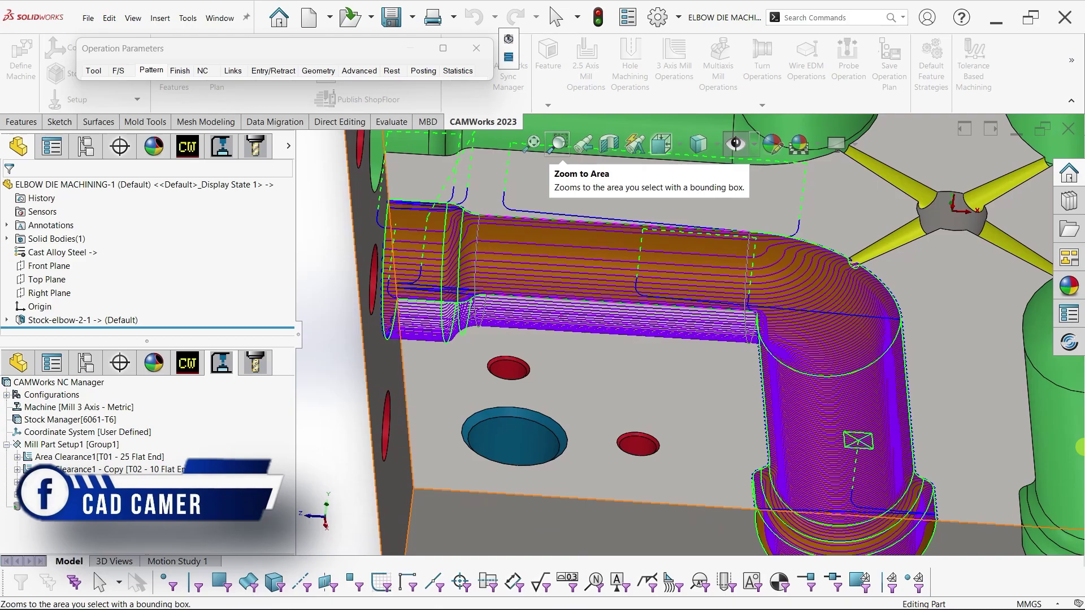
{"action": "scroll", "coordinate": [557, 143], "scroll_direction": "up", "scroll_amount": 5}
{"action": "middle_click_drag", "start_coordinate": [558, 143], "coordinate": [622, 283]}
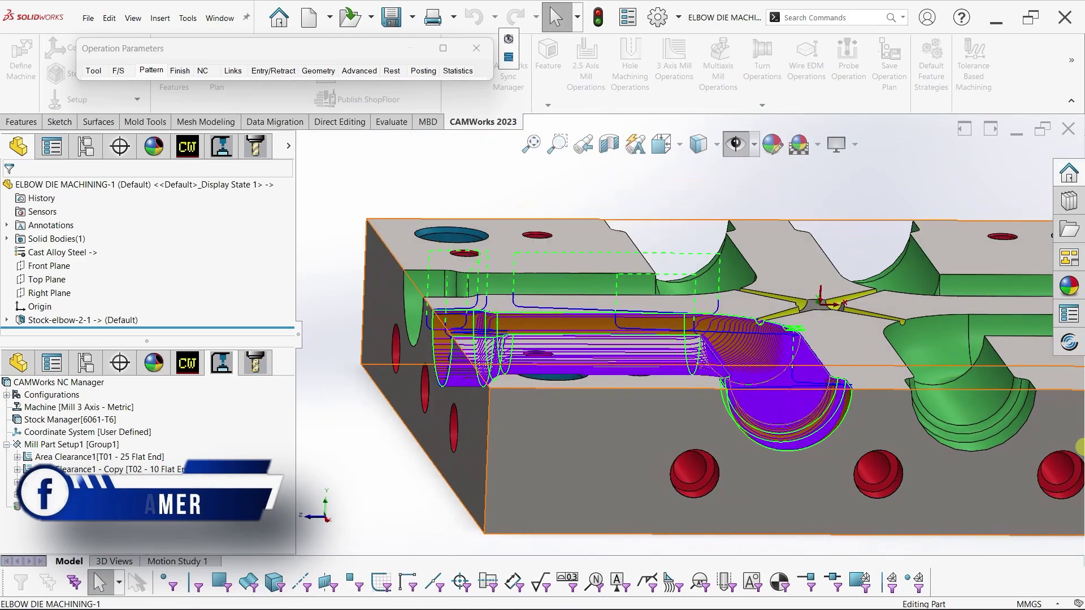
{"action": "scroll", "coordinate": [735, 367], "scroll_direction": "down", "scroll_amount": 5}
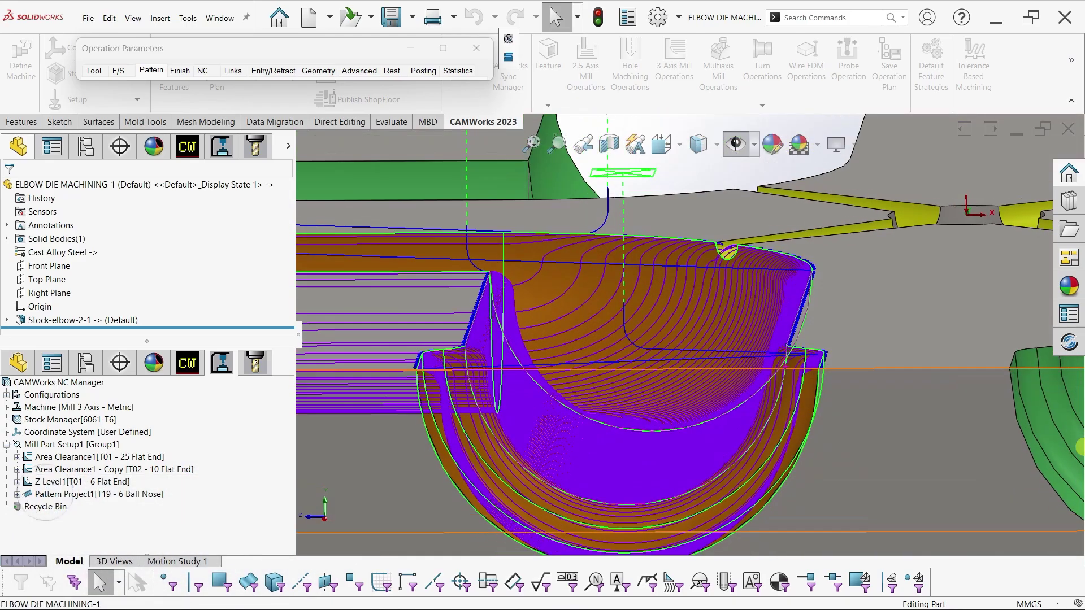
{"action": "key", "text": "ctrl+5"}
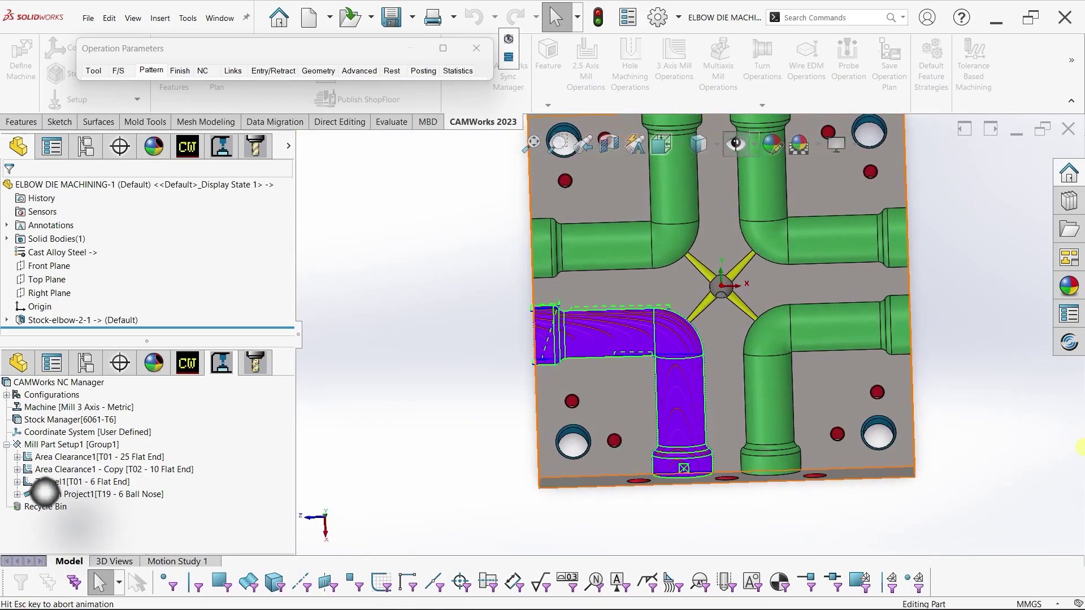
{"action": "scroll", "coordinate": [652, 344], "scroll_direction": "down", "scroll_amount": 2}
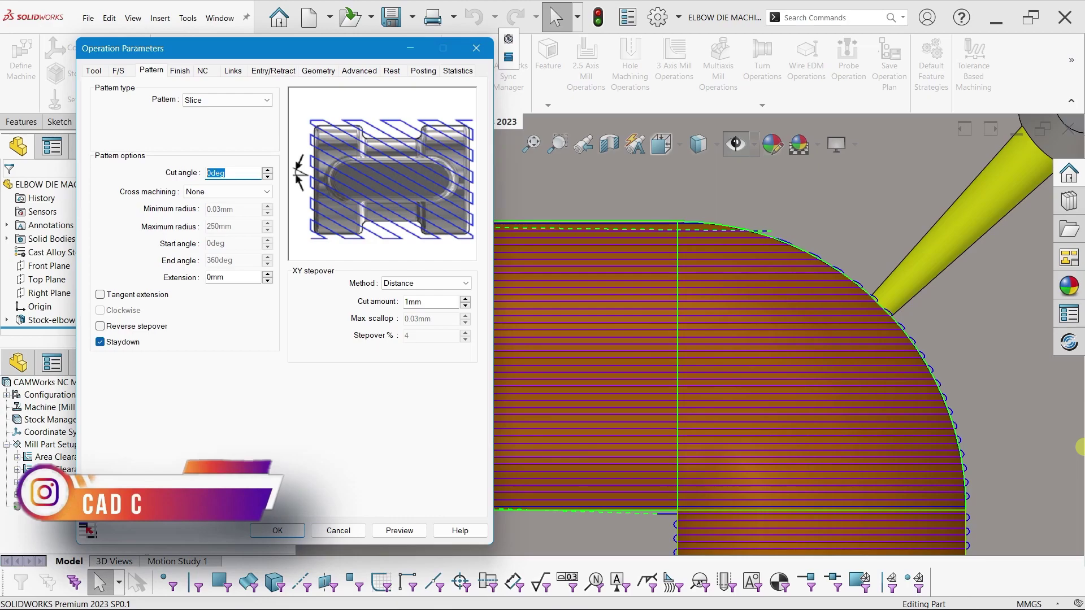
Set the cut angle to 45° and preview the regenerated diagonal passes.
{"action": "type", "text": "5"}
{"action": "left_click", "coordinate": [400, 530]}
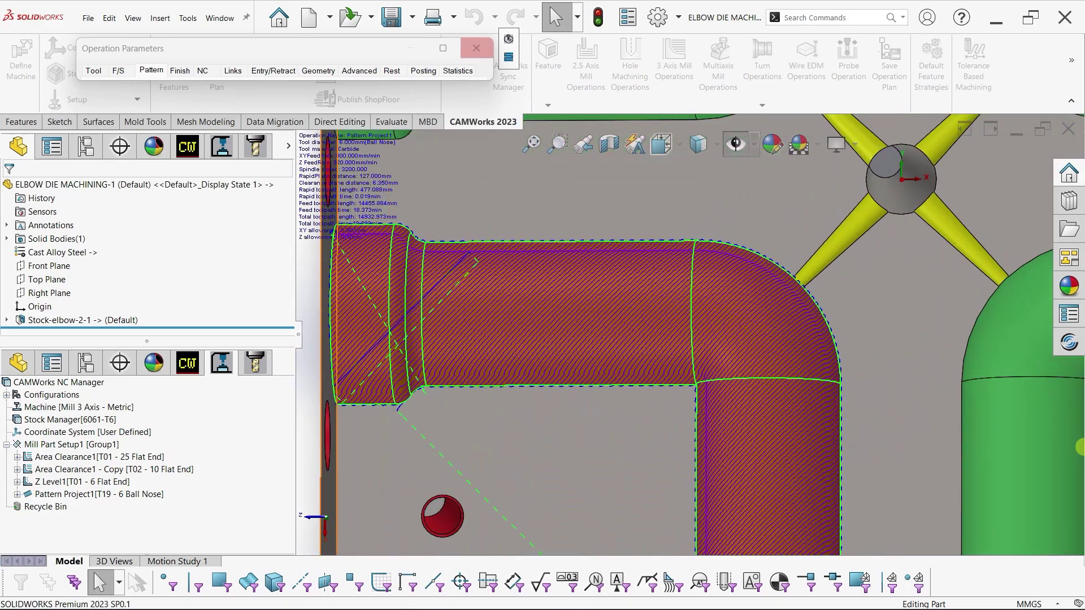
Try Before and Only cross machining, settle on Standard, and preview the crosshatch toolpath.
{"action": "left_click", "coordinate": [228, 191]}
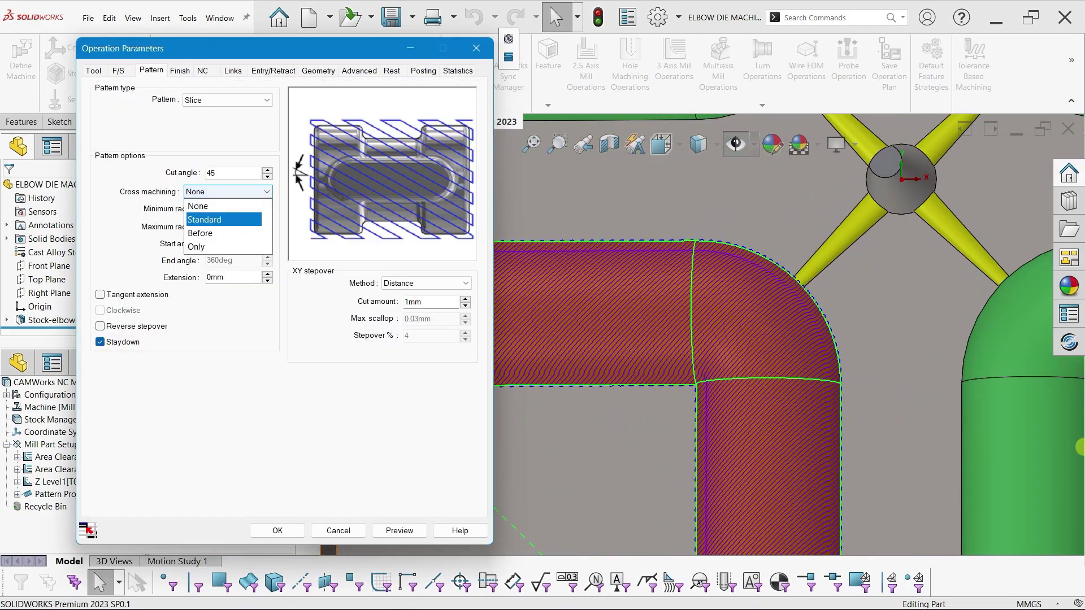
{"action": "left_click", "coordinate": [224, 219]}
{"action": "left_click", "coordinate": [228, 191]}
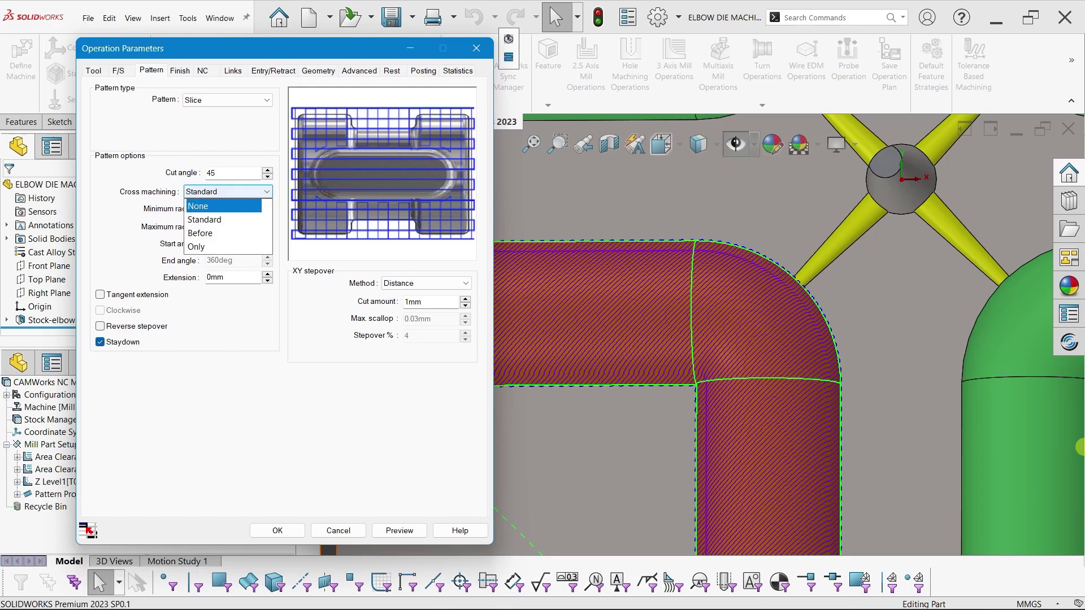
{"action": "left_click", "coordinate": [224, 233]}
{"action": "left_click", "coordinate": [228, 191]}
{"action": "left_click", "coordinate": [196, 247]}
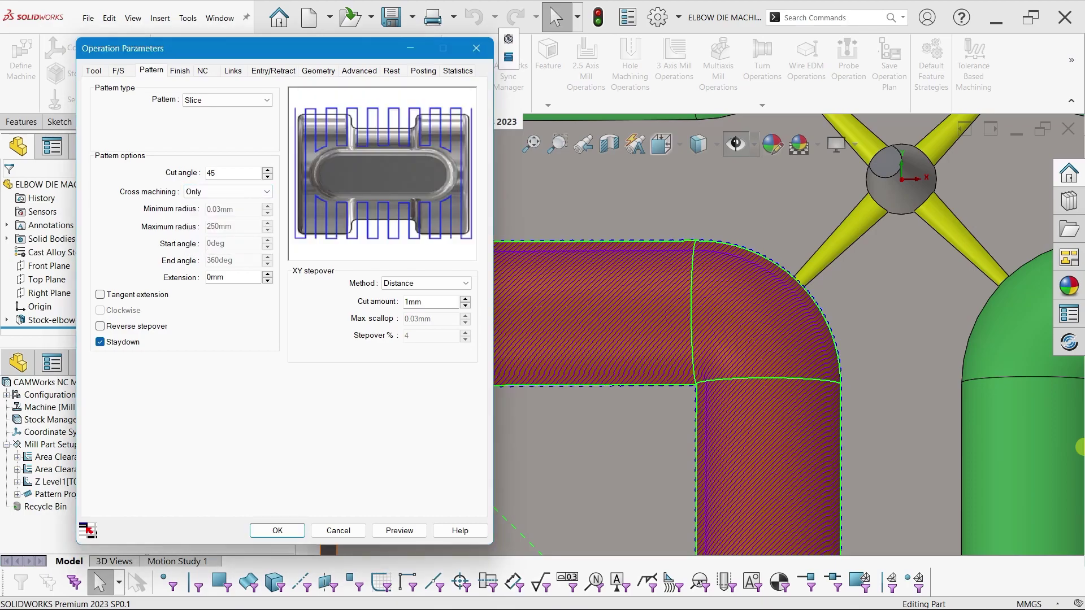
{"action": "left_click", "coordinate": [227, 192]}
{"action": "left_click", "coordinate": [224, 219]}
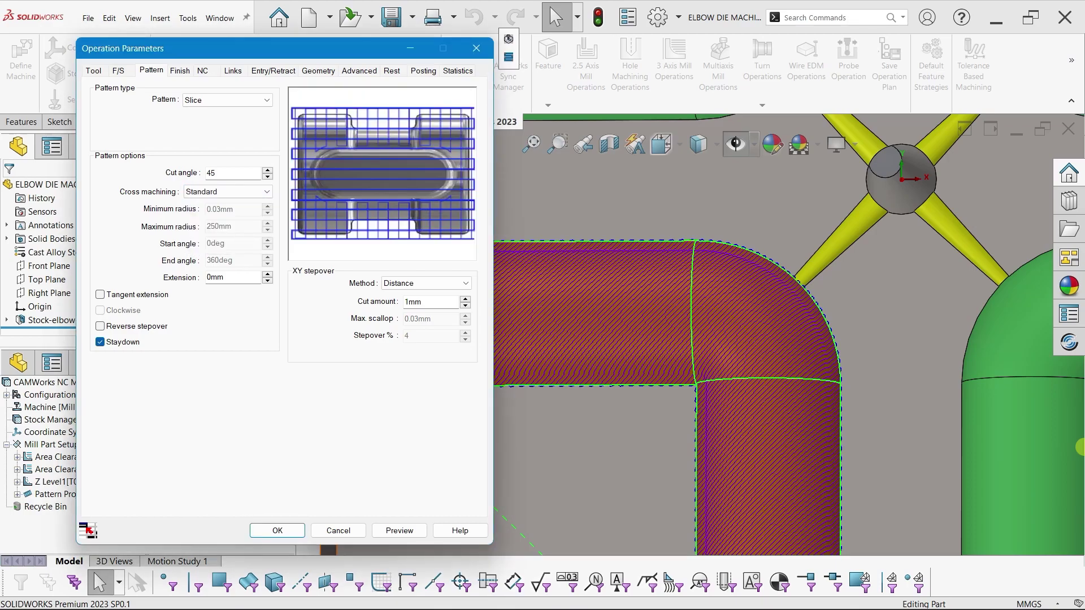
{"action": "left_click", "coordinate": [277, 531]}
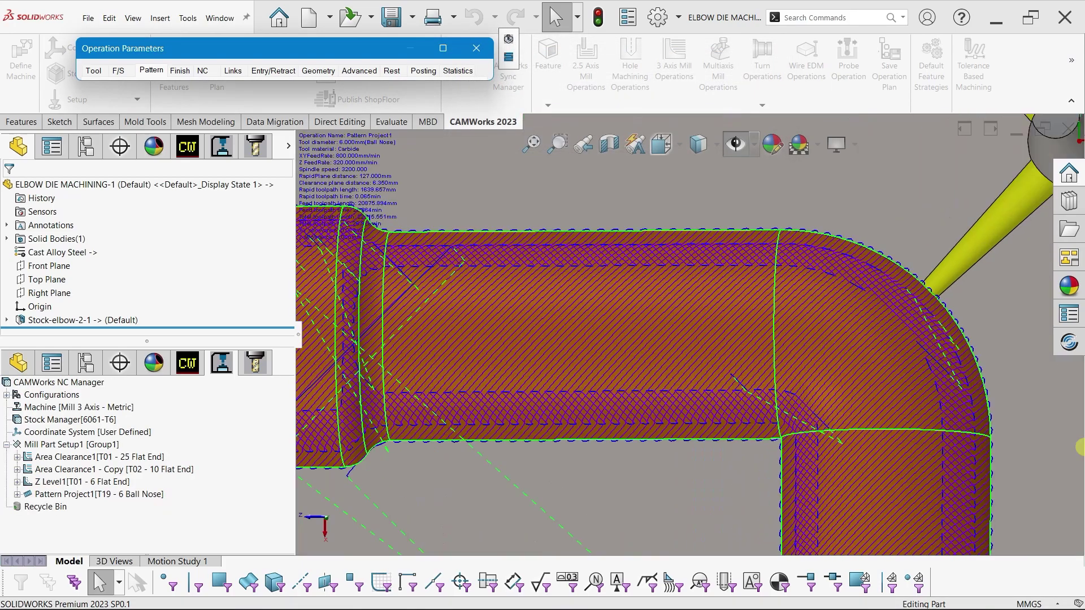
Orbit around the crosshatched elbow toolpath and return to the top view.
{"action": "scroll", "coordinate": [689, 339], "scroll_direction": "down", "scroll_amount": 5}
{"action": "mouse_move", "coordinate": [690, 338]}
{"action": "middle_mouse_down"}
{"action": "mouse_move", "coordinate": [621, 265]}
{"action": "mouse_move", "coordinate": [565, 254]}
{"action": "middle_mouse_up"}
{"action": "scroll", "coordinate": [565, 282], "scroll_direction": "down", "scroll_amount": 5}
{"action": "scroll", "coordinate": [565, 283], "scroll_direction": "down", "scroll_amount": 5}
{"action": "middle_click_drag", "start_coordinate": [621, 311], "coordinate": [543, 265]}
{"action": "key", "text": "ctrl+5"}
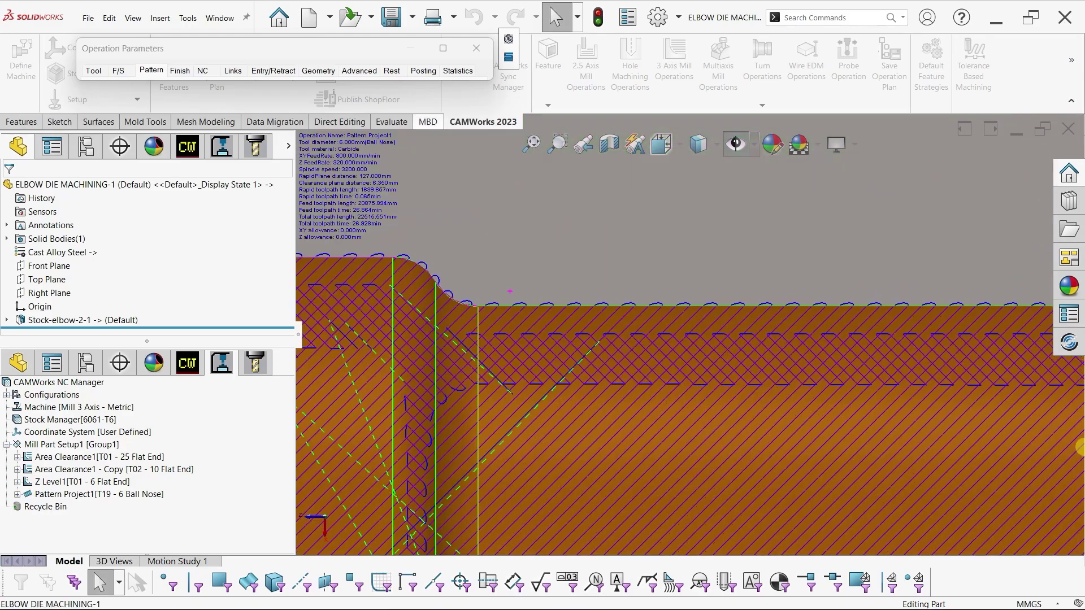
Set cross machining to Before, preview the toolpath, and orbit to inspect it.
{"action": "left_click", "coordinate": [226, 192]}
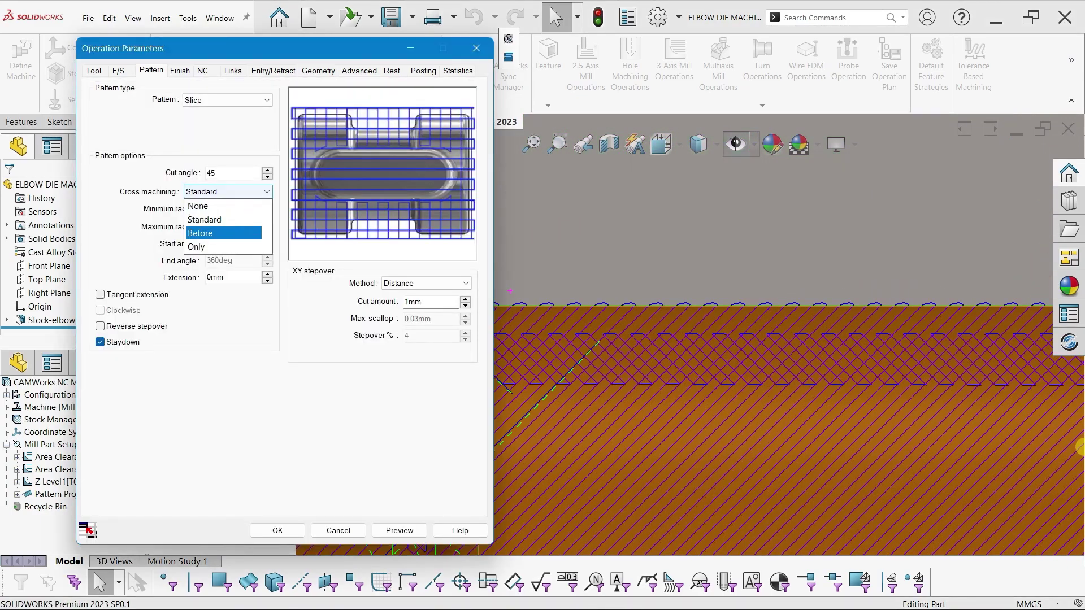
{"action": "left_click", "coordinate": [215, 231]}
{"action": "left_click", "coordinate": [399, 530]}
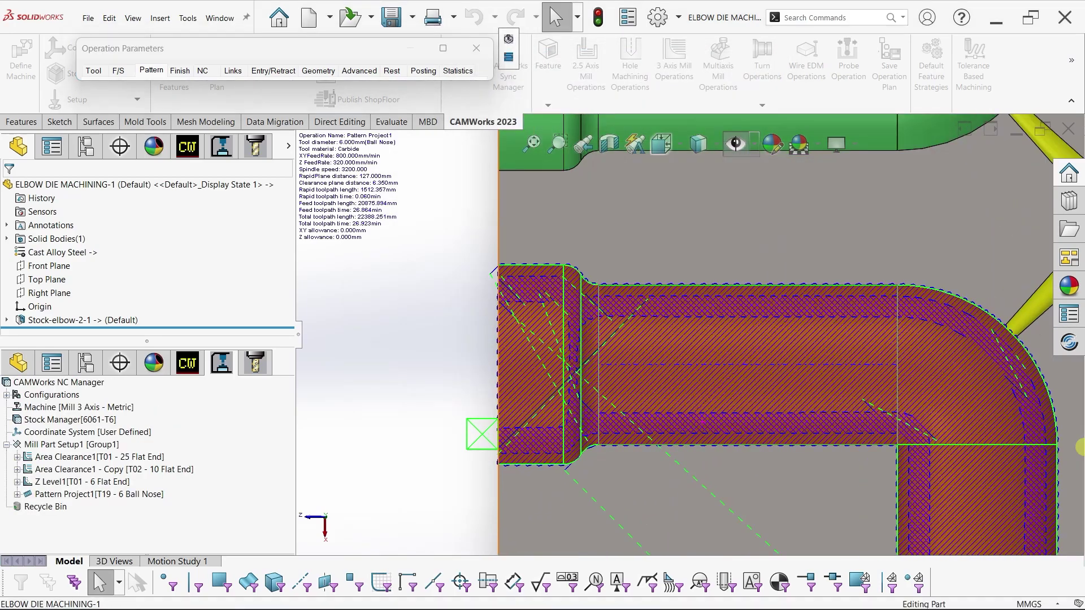
{"action": "mouse_move", "coordinate": [734, 361]}
{"action": "middle_mouse_down"}
{"action": "mouse_move", "coordinate": [734, 294]}
{"action": "mouse_move", "coordinate": [712, 305]}
{"action": "middle_mouse_up"}
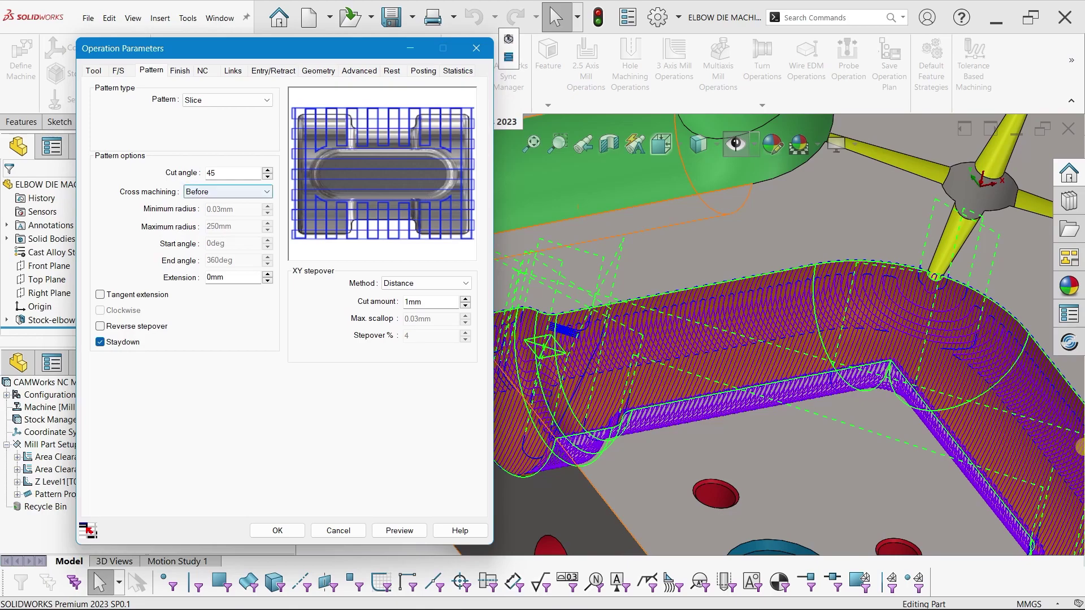
Cycle cross machining through Standard and Before, ending on Only.
{"action": "key", "text": "alt+Down"}
{"action": "key", "text": "Down"}
{"action": "key", "text": "Return"}
{"action": "key", "text": "alt+Down"}
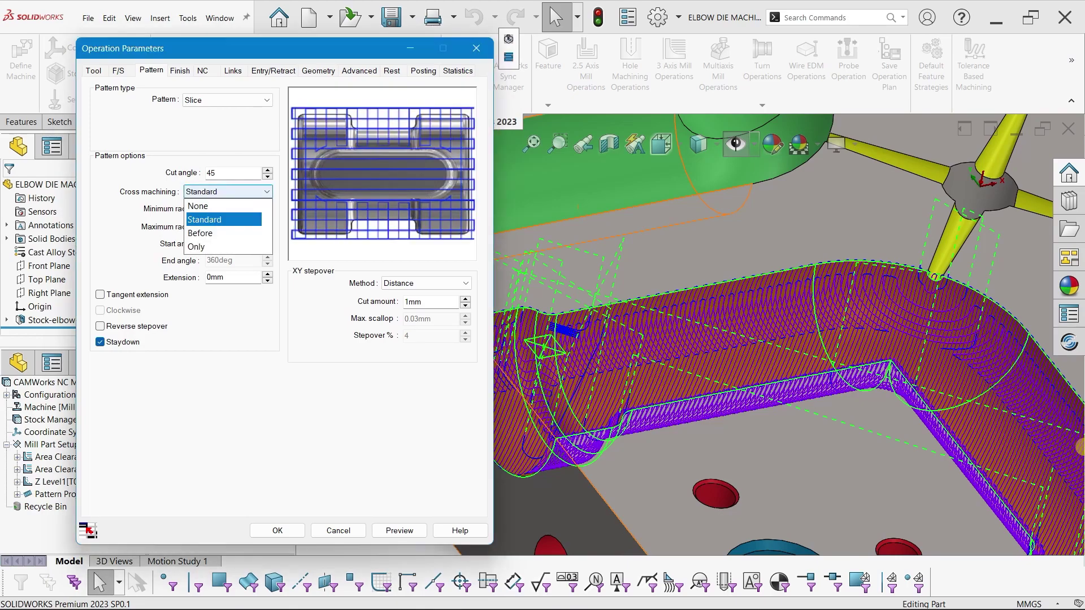
{"action": "key", "text": "Down"}
{"action": "key", "text": "Return"}
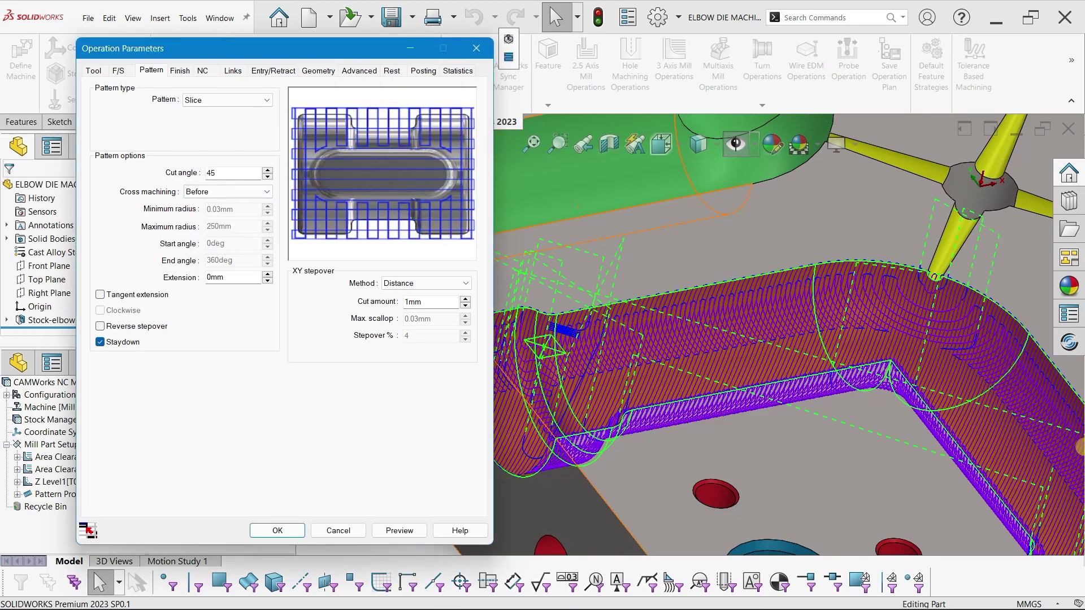
{"action": "key", "text": "alt+Down"}
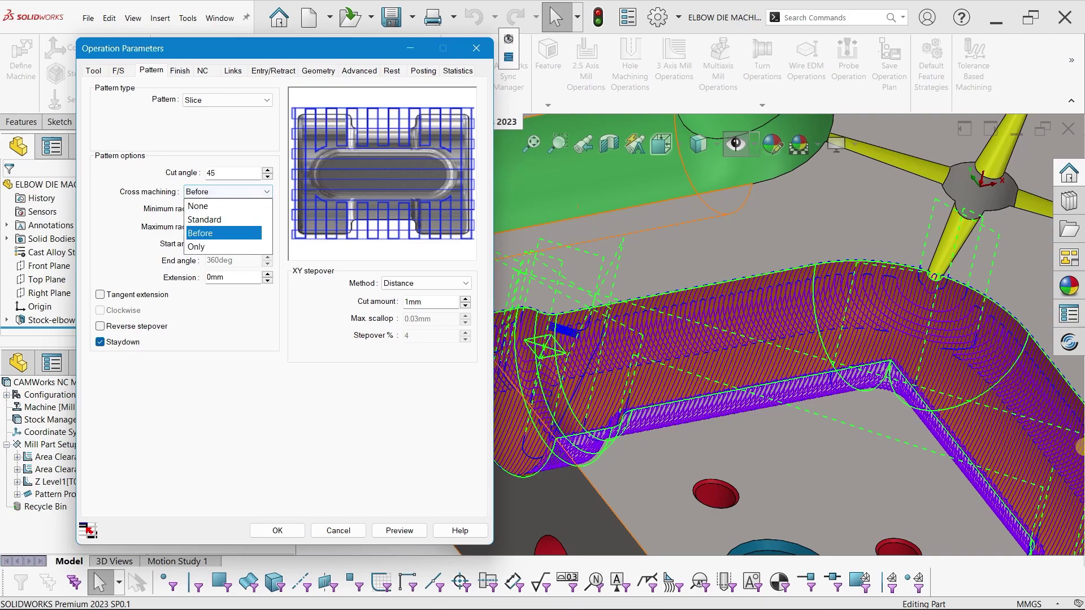
{"action": "key", "text": "Down"}
{"action": "key", "text": "Return"}
{"action": "key", "text": "Return"}
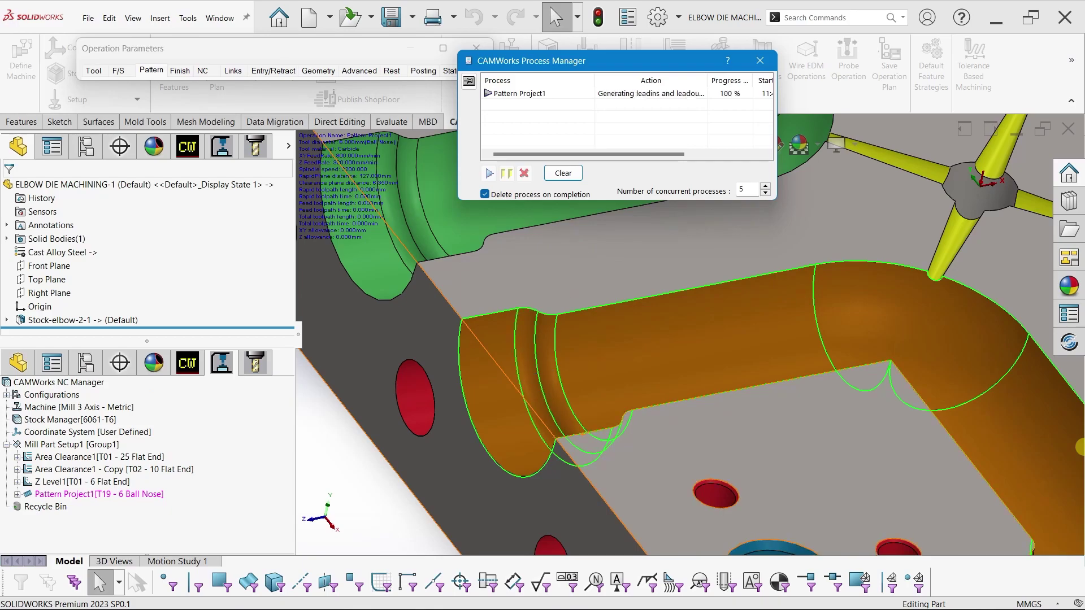
Set Cross machining to None and choose Radial from the Pattern type list.
{"action": "scroll", "coordinate": [856, 308], "scroll_direction": "down", "scroll_amount": 5}
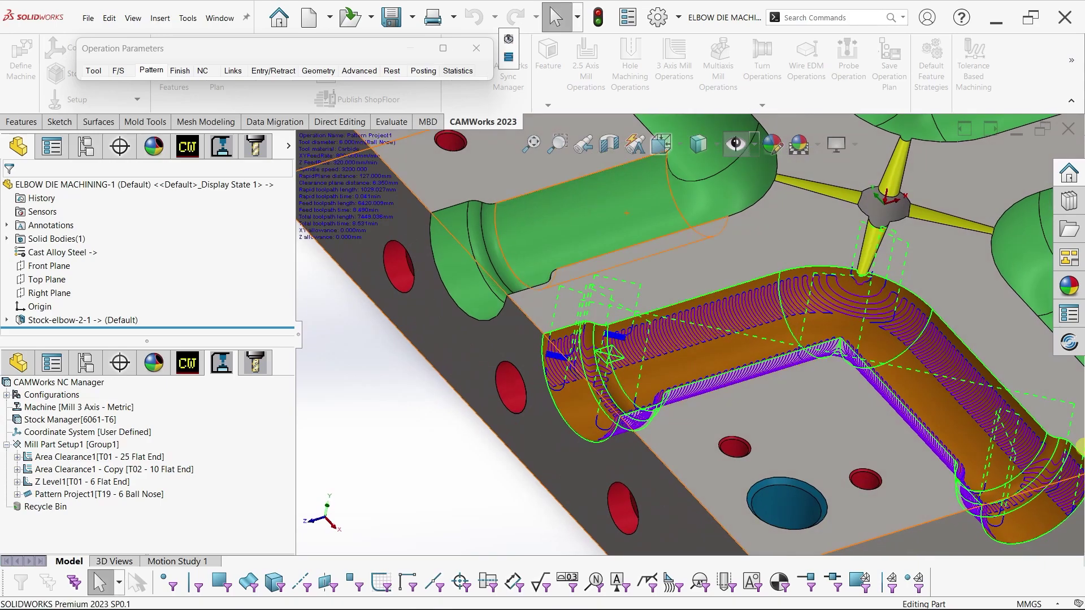
{"action": "key", "text": "Up"}
{"action": "key", "text": "Up"}
{"action": "key", "text": "Up"}
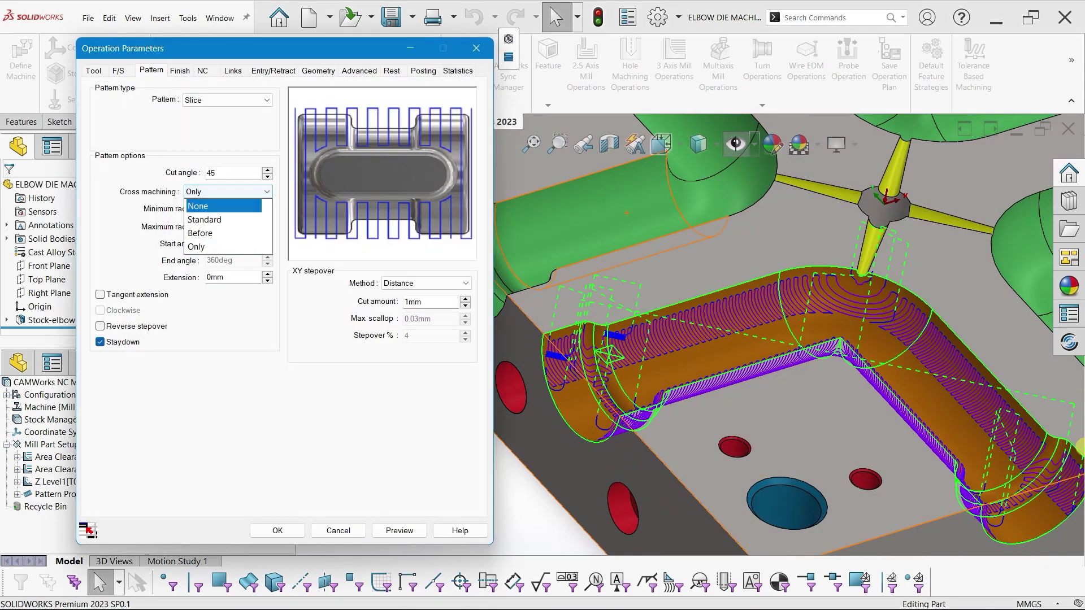
{"action": "key", "text": "Return"}
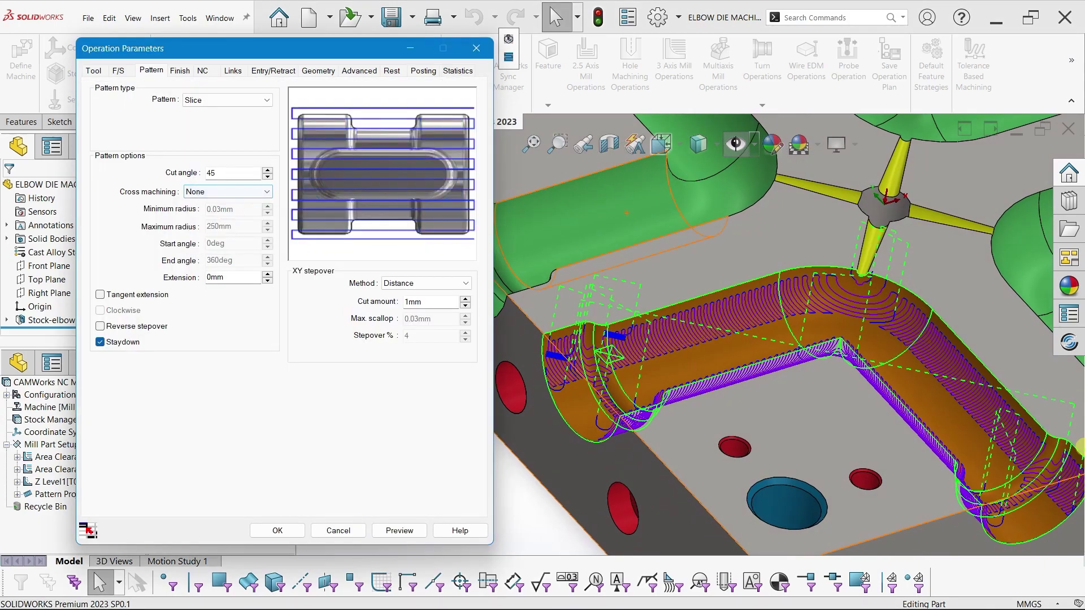
{"action": "key", "text": "shift+Tab"}
{"action": "left_click", "coordinate": [226, 100]}
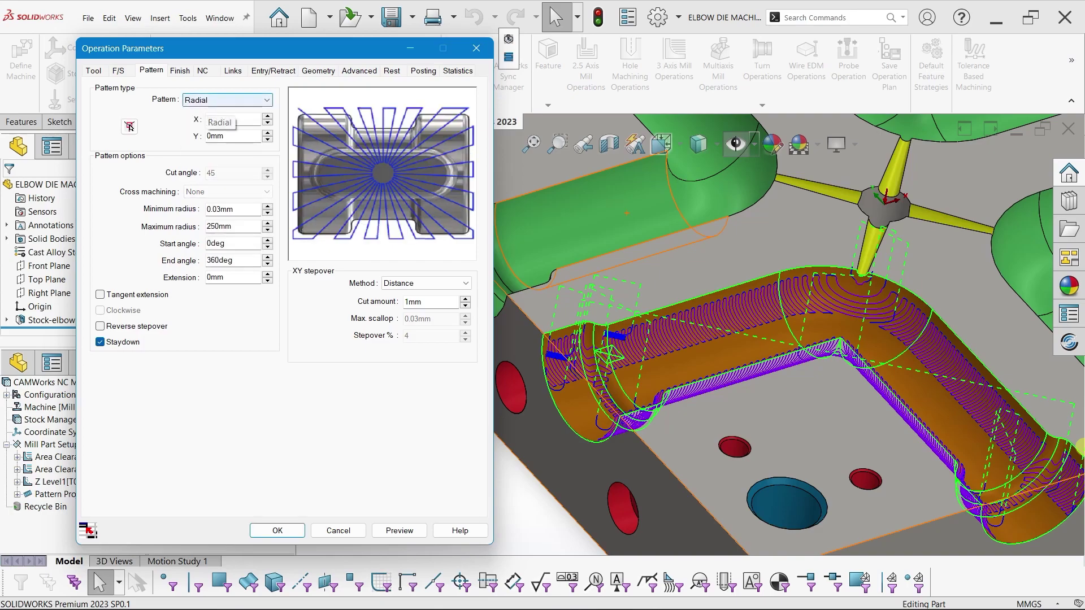
Centre the radial pattern on the round hole's arc centre (X −130mm, Y −130mm) and preview it.
{"action": "left_click", "coordinate": [130, 126]}
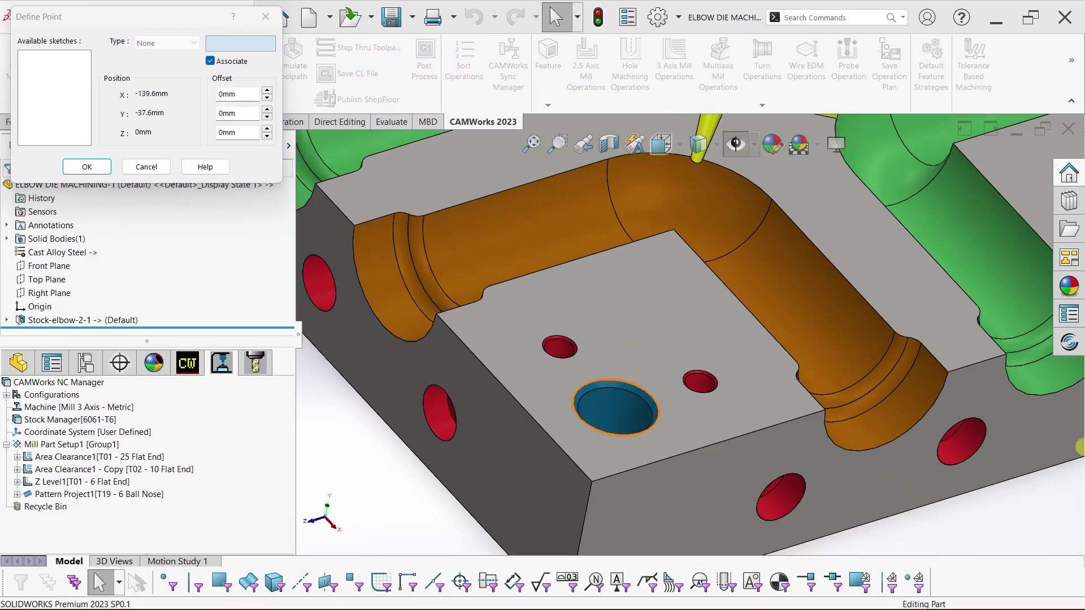
{"action": "left_click", "coordinate": [587, 427]}
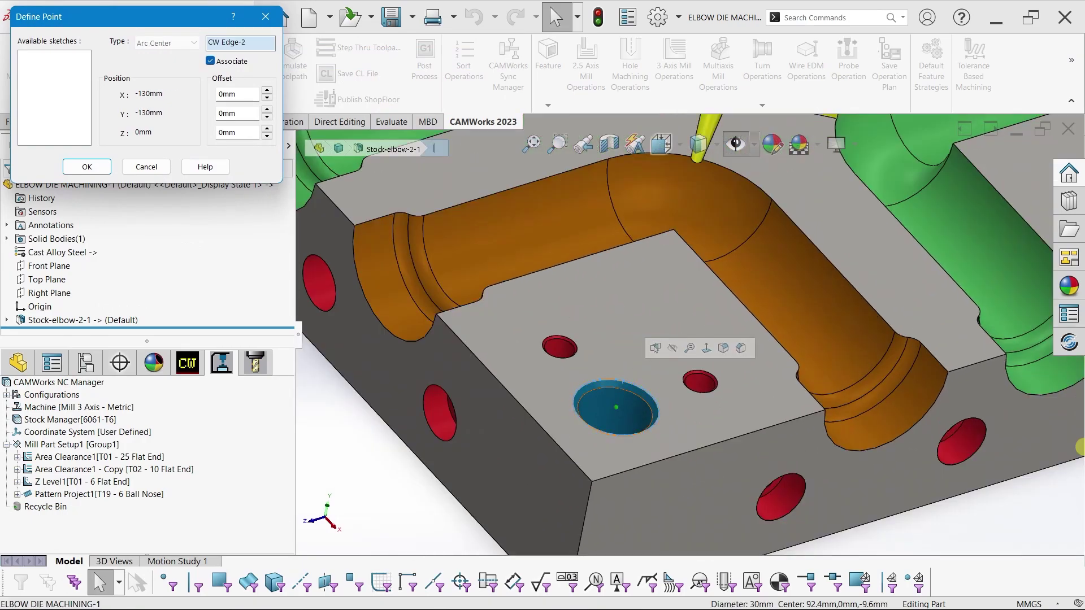
{"action": "key", "text": "Return"}
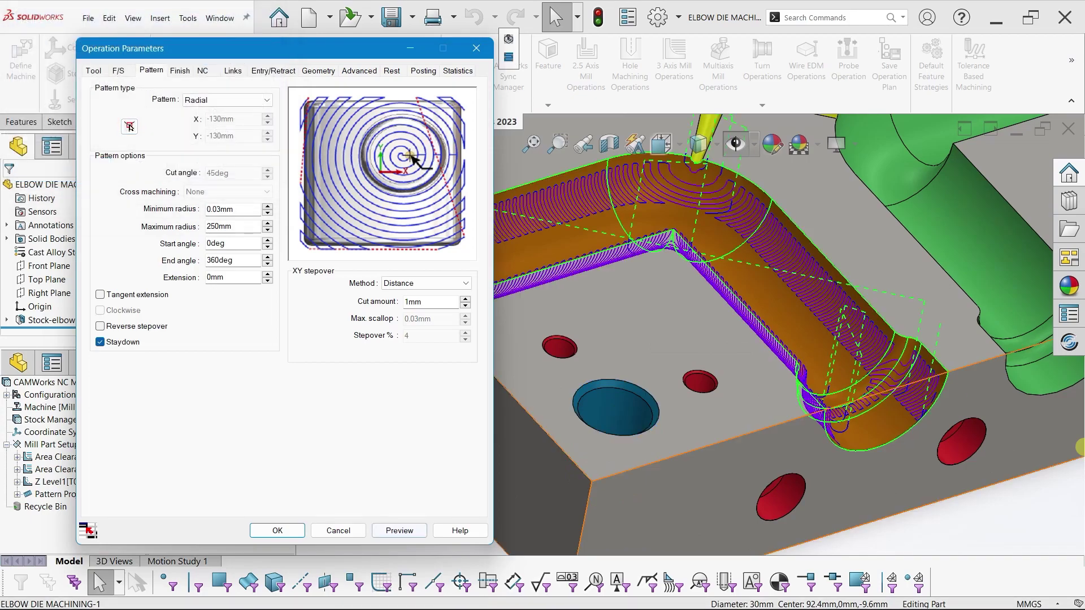
{"action": "left_click", "coordinate": [398, 530]}
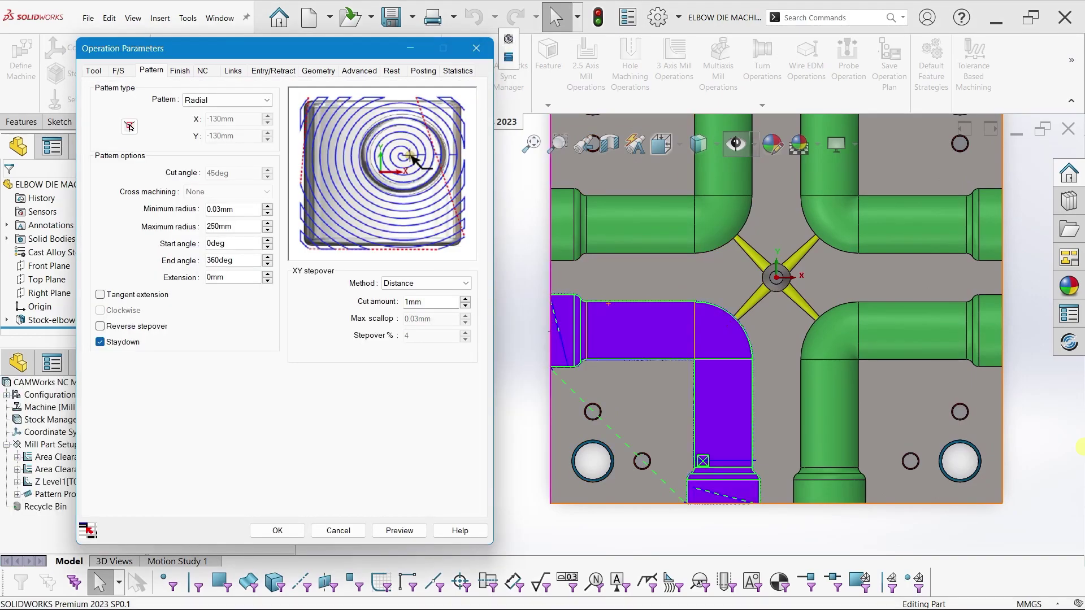
Zoom in and out on the radial toolpath, keeping Radial as the pattern type.
{"action": "scroll", "coordinate": [791, 339], "scroll_direction": "down", "scroll_amount": 3}
{"action": "scroll", "coordinate": [790, 339], "scroll_direction": "down", "scroll_amount": 3}
{"action": "scroll", "coordinate": [791, 339], "scroll_direction": "down", "scroll_amount": 4}
{"action": "scroll", "coordinate": [596, 317], "scroll_direction": "down", "scroll_amount": 3}
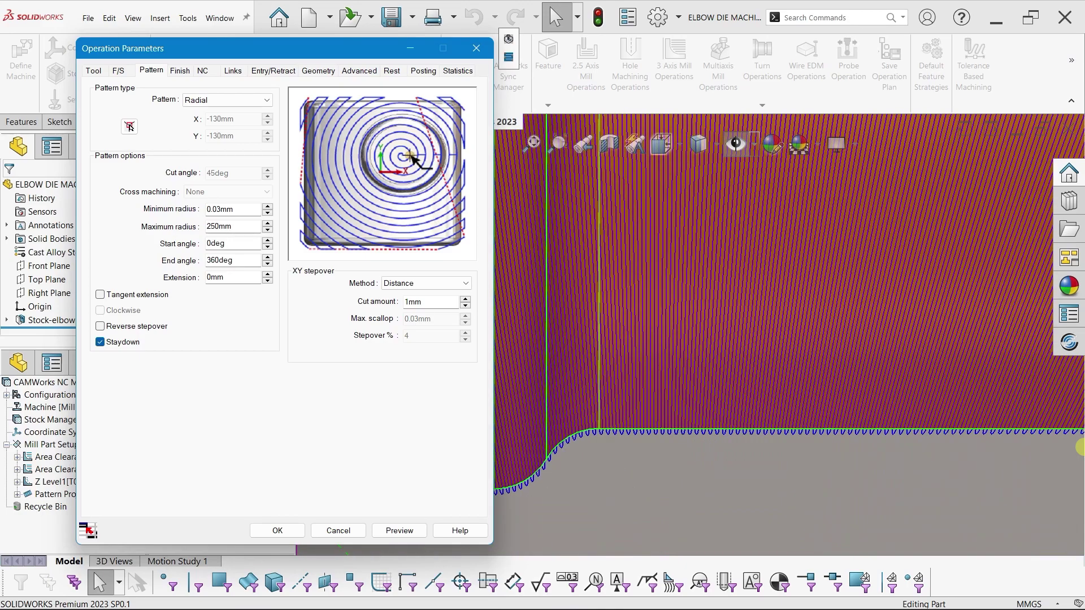
{"action": "key", "text": "alt+Down"}
{"action": "key", "text": "Return"}
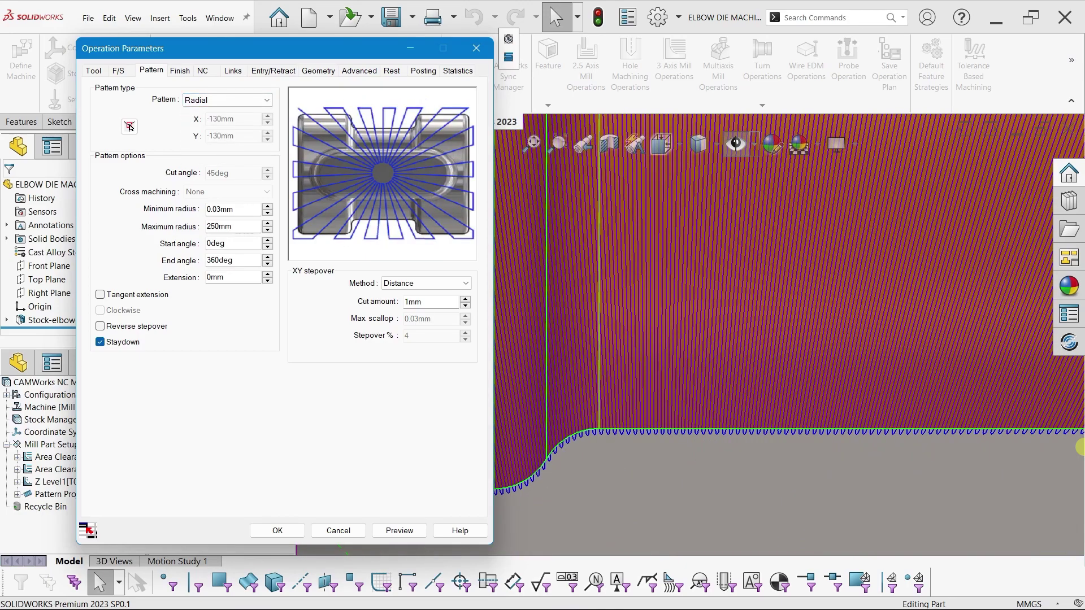
{"action": "scroll", "coordinate": [1080, 446], "scroll_direction": "up", "scroll_amount": 2}
{"action": "scroll", "coordinate": [1080, 446], "scroll_direction": "up", "scroll_amount": 3}
{"action": "scroll", "coordinate": [1080, 446], "scroll_direction": "down", "scroll_amount": 4}
{"action": "scroll", "coordinate": [1080, 446], "scroll_direction": "down", "scroll_amount": 3}
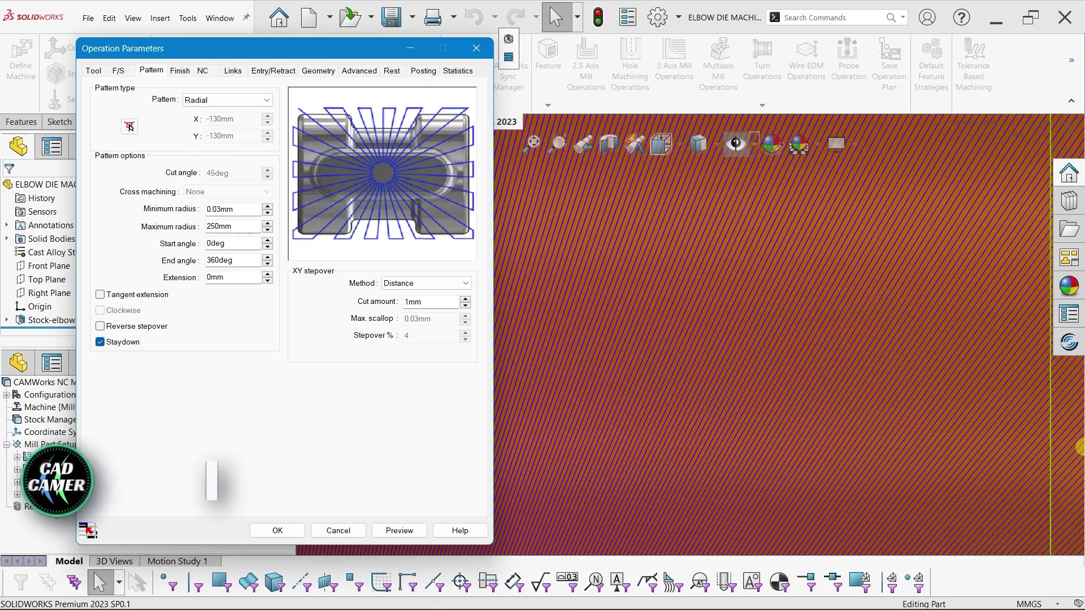
{"action": "scroll", "coordinate": [1080, 446], "scroll_direction": "up", "scroll_amount": 3}
{"action": "scroll", "coordinate": [1080, 446], "scroll_direction": "up", "scroll_amount": 2}
{"action": "scroll", "coordinate": [1080, 447], "scroll_direction": "up", "scroll_amount": 2}
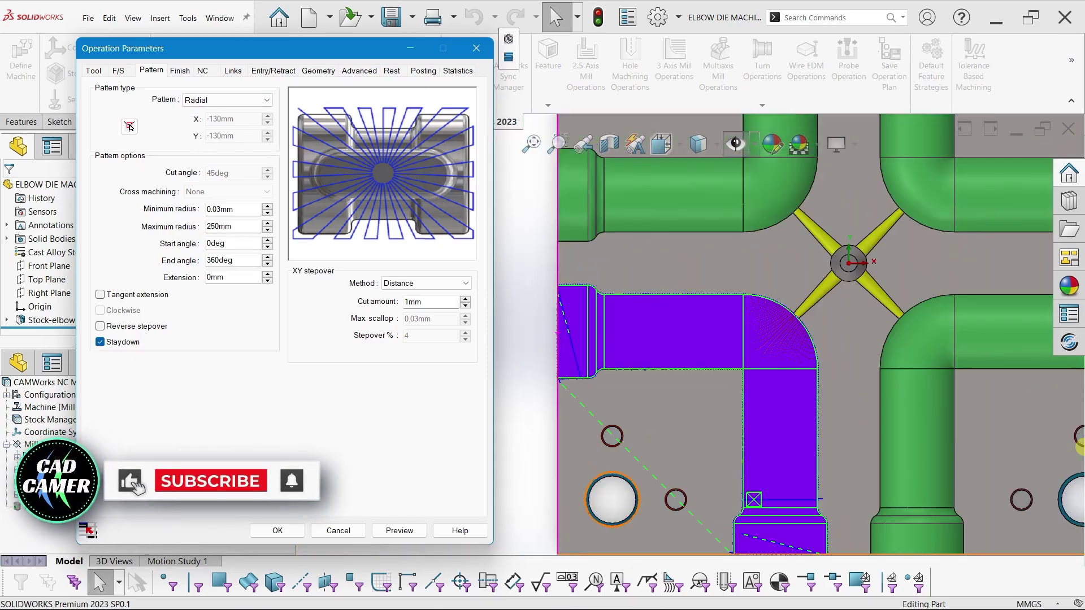
Switch the pattern to Spiral, confirm the same centre point, and generate the toolpath.
{"action": "key", "text": "alt+Down"}
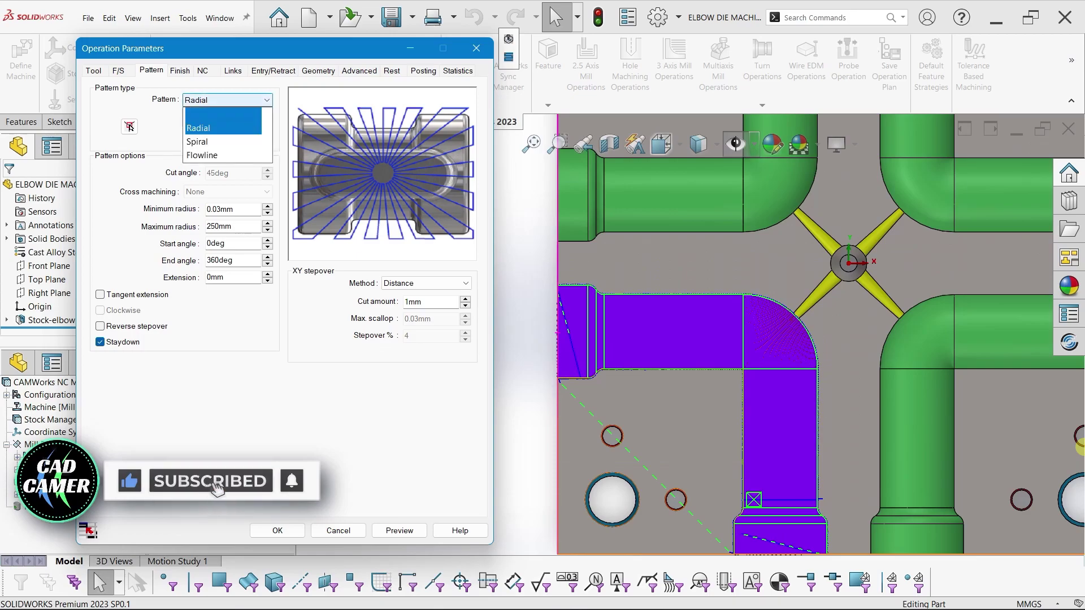
{"action": "key", "text": "Down"}
{"action": "key", "text": "Return"}
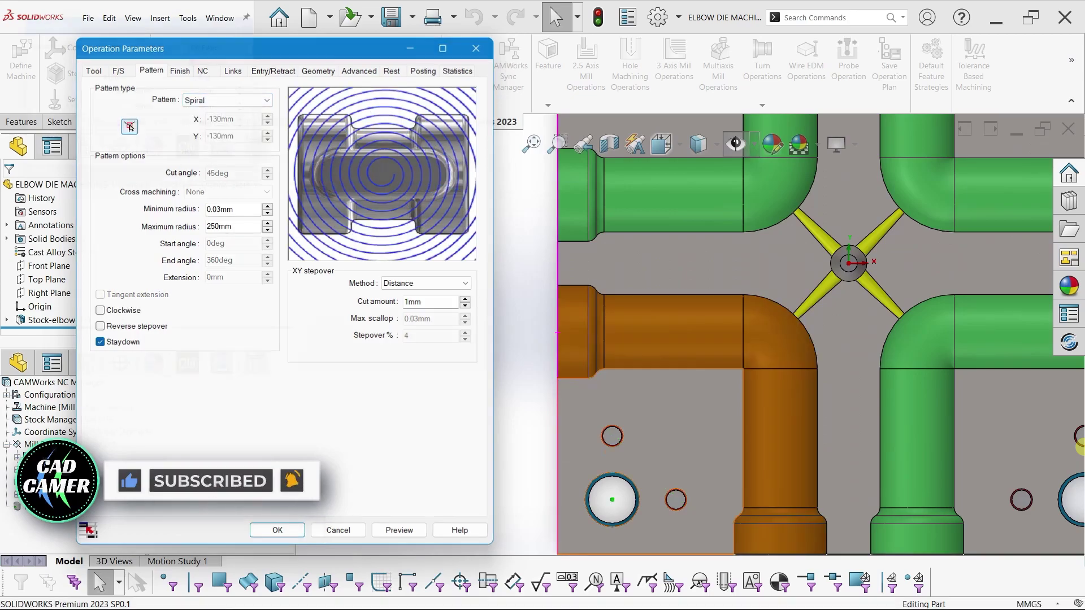
{"action": "left_click", "coordinate": [129, 125]}
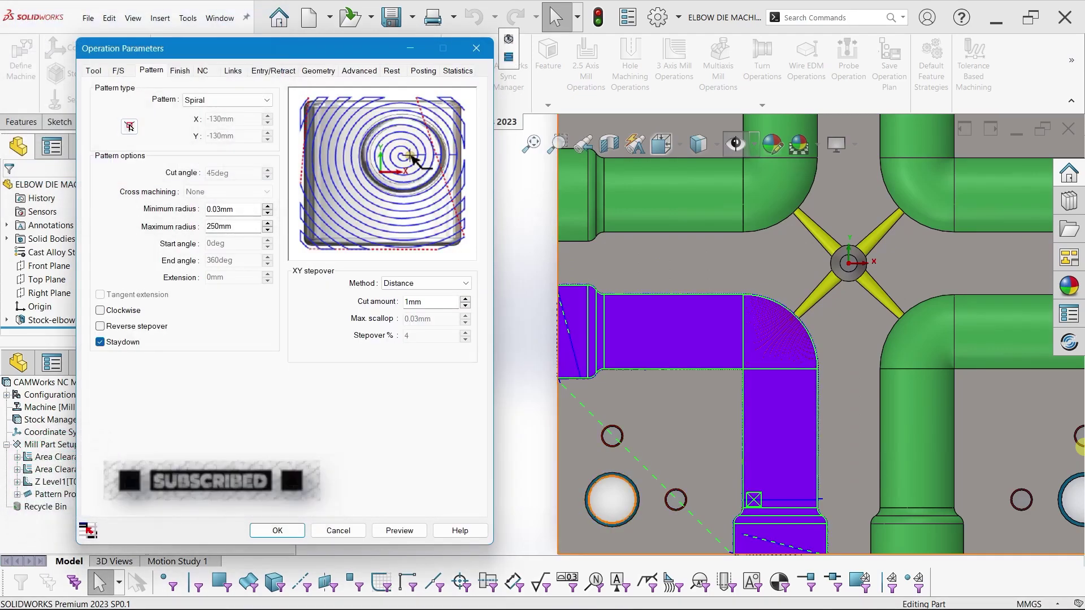
{"action": "left_click", "coordinate": [277, 530]}
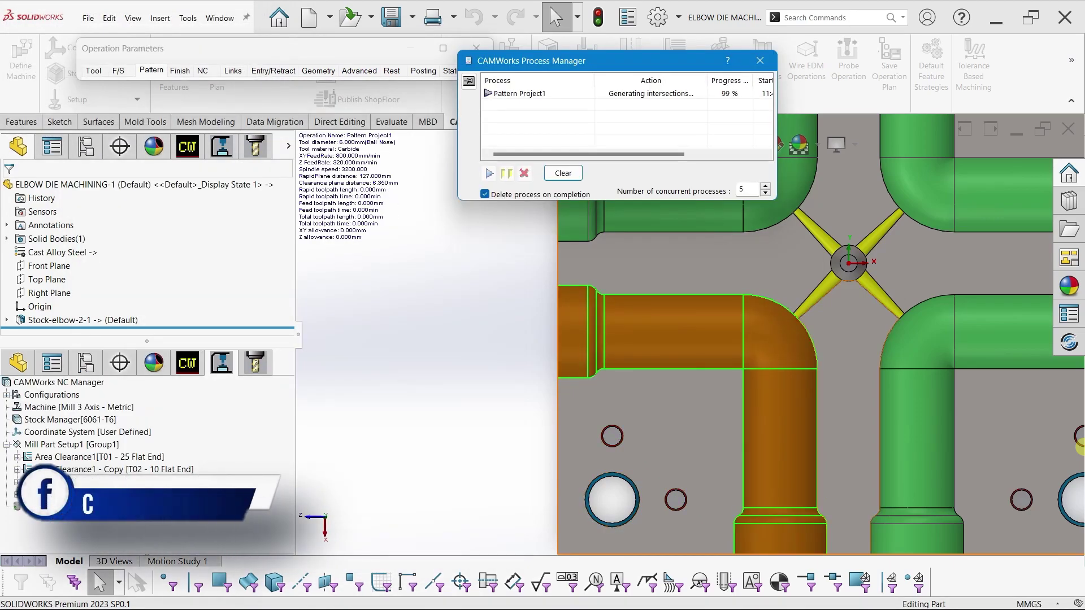
Zoom and orbit to inspect the spiral toolpath over the elbow cavity.
{"action": "scroll", "coordinate": [636, 351], "scroll_direction": "up", "scroll_amount": 3}
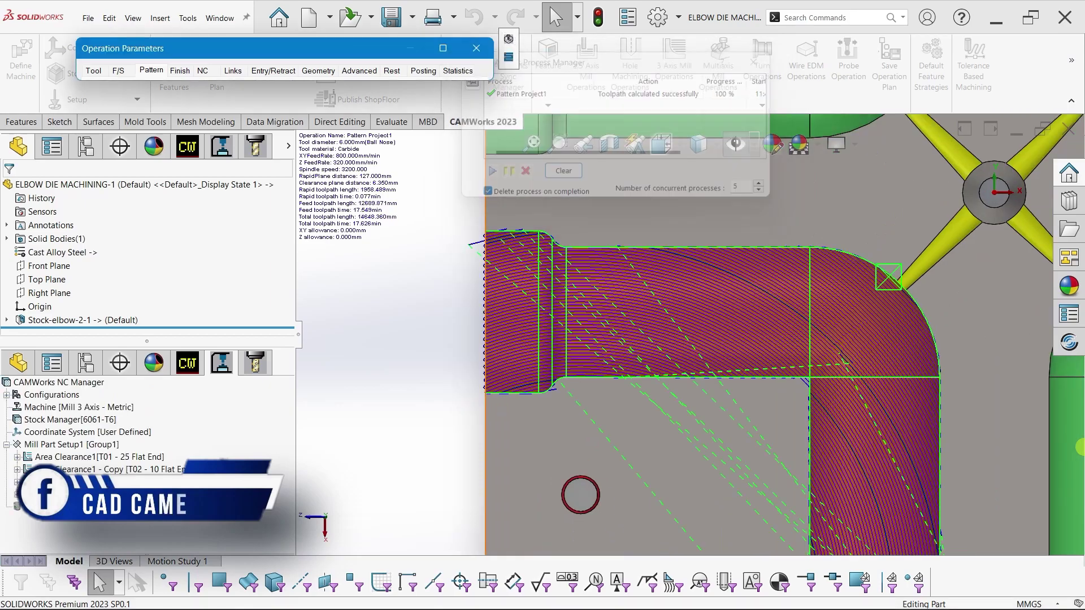
{"action": "scroll", "coordinate": [636, 351], "scroll_direction": "up", "scroll_amount": 2}
{"action": "scroll", "coordinate": [689, 339], "scroll_direction": "down", "scroll_amount": 5}
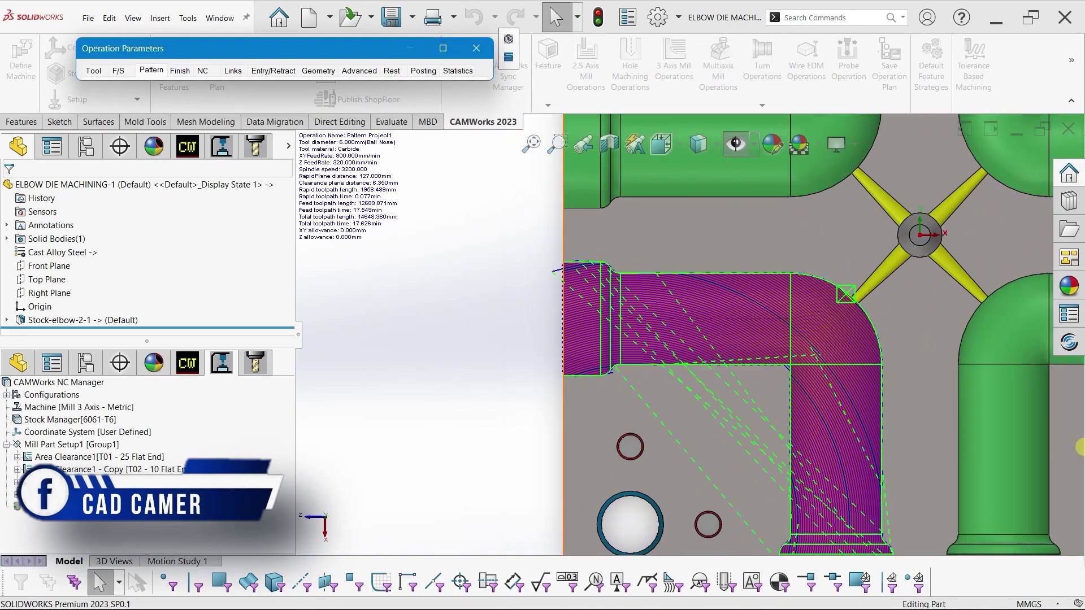
{"action": "scroll", "coordinate": [689, 339], "scroll_direction": "up", "scroll_amount": 2}
{"action": "scroll", "coordinate": [689, 339], "scroll_direction": "up", "scroll_amount": 2}
{"action": "scroll", "coordinate": [689, 339], "scroll_direction": "up", "scroll_amount": 2}
{"action": "mouse_move", "coordinate": [678, 283]}
{"action": "middle_mouse_down"}
{"action": "mouse_move", "coordinate": [715, 424]}
{"action": "mouse_move", "coordinate": [695, 305]}
{"action": "middle_mouse_up"}
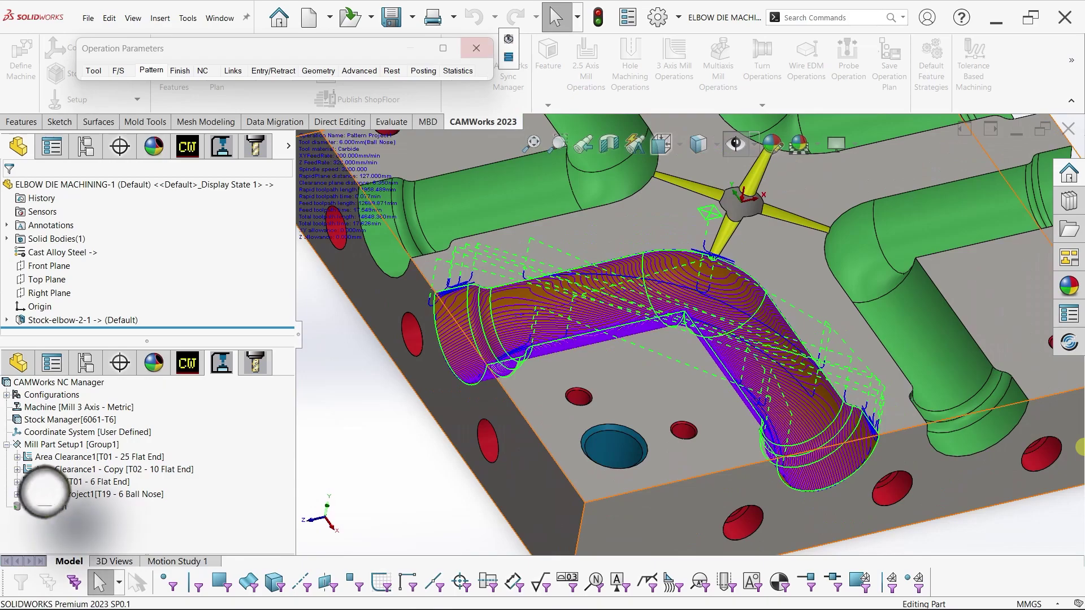
Switch the pattern type to Flowline and pick guide contours at the pipe end.
{"action": "left_click", "coordinate": [226, 100]}
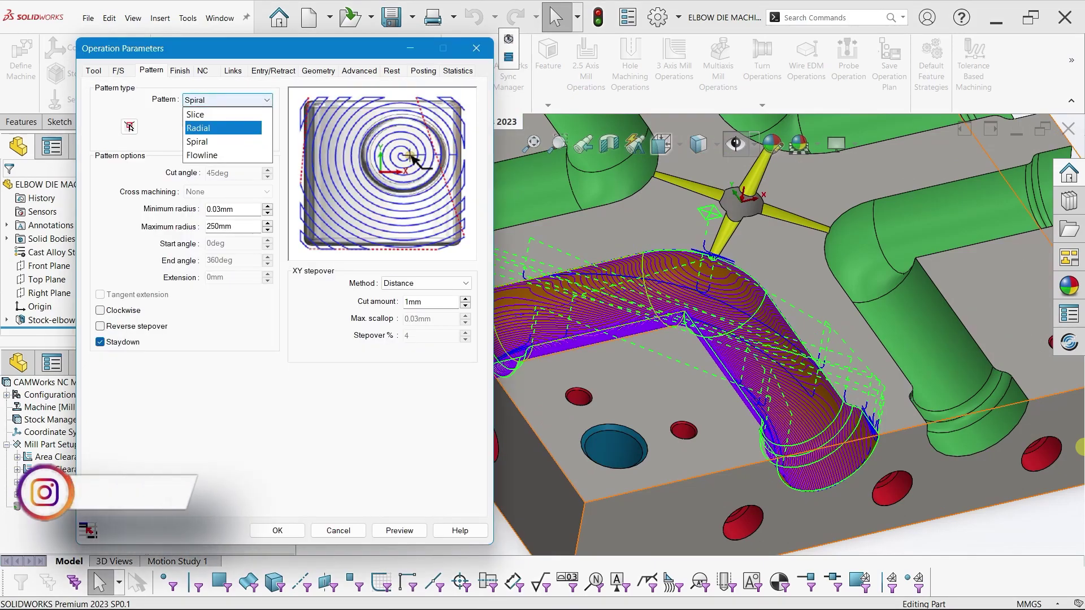
{"action": "left_click", "coordinate": [198, 155]}
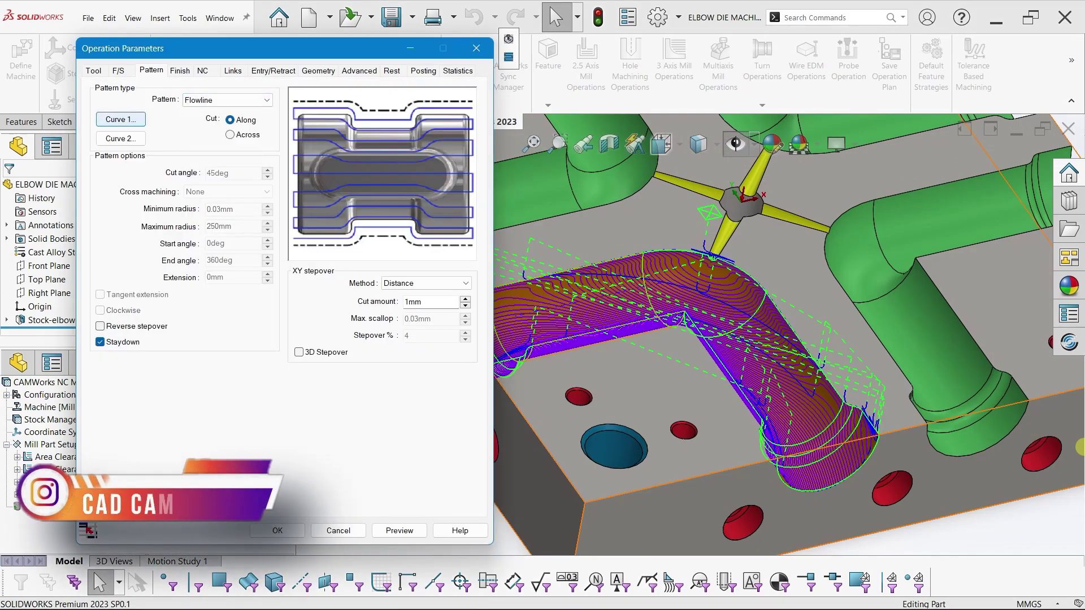
{"action": "left_click", "coordinate": [121, 119]}
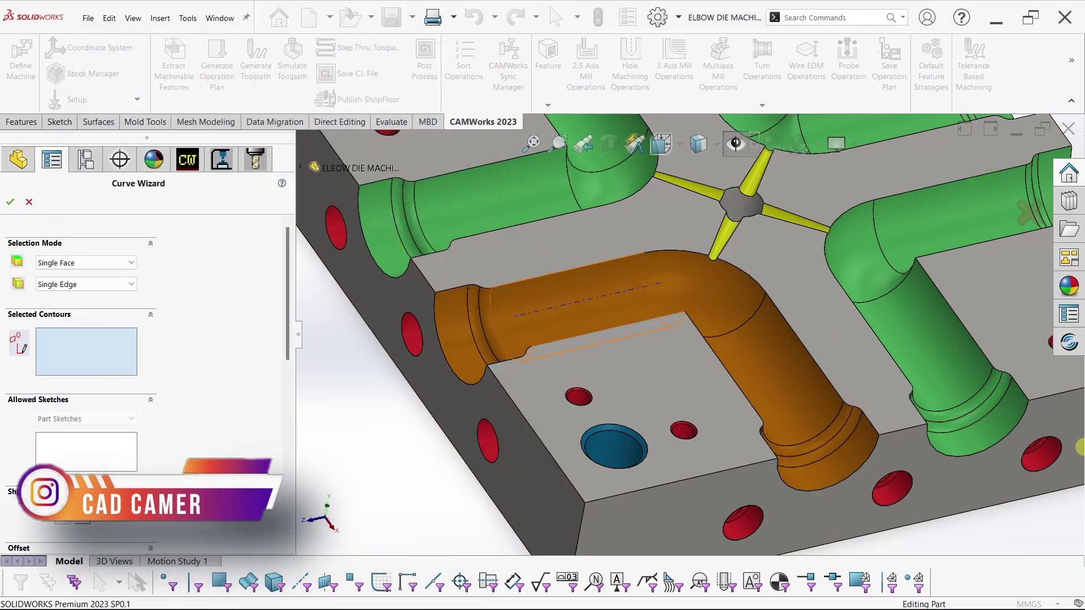
{"action": "scroll", "coordinate": [443, 293], "scroll_direction": "down", "scroll_amount": 4}
{"action": "left_click", "coordinate": [489, 280]}
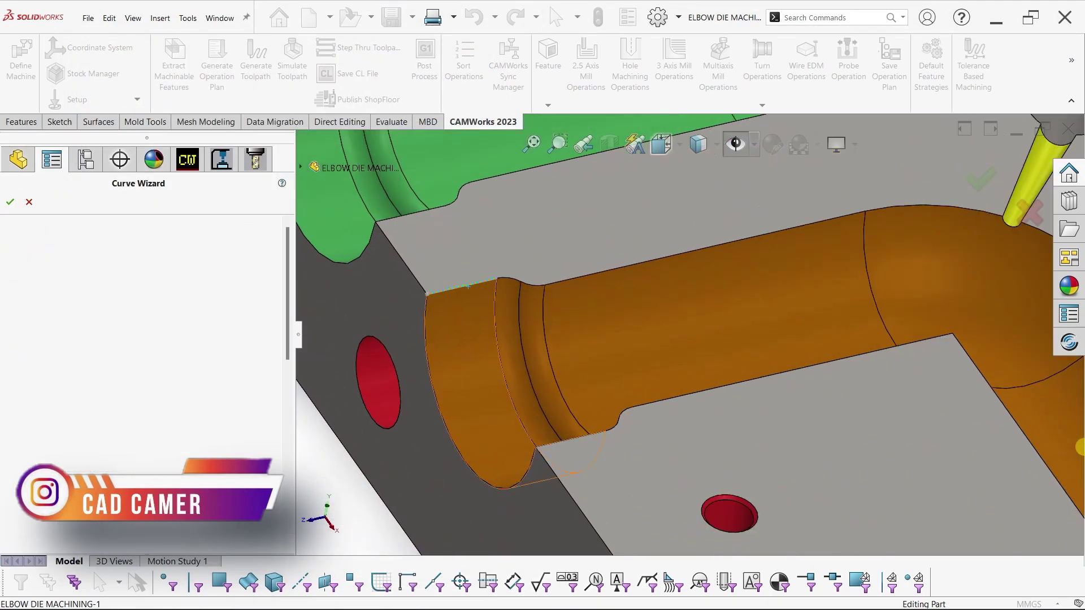
{"action": "scroll", "coordinate": [497, 277], "scroll_direction": "down", "scroll_amount": 3}
{"action": "left_click", "coordinate": [518, 287]}
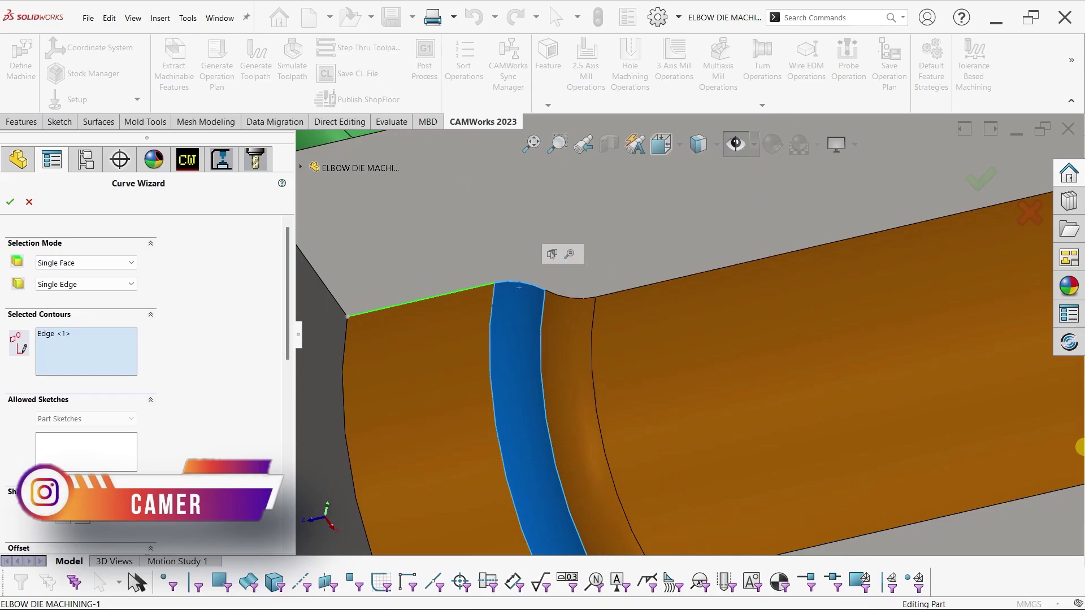
{"action": "left_click", "coordinate": [511, 296]}
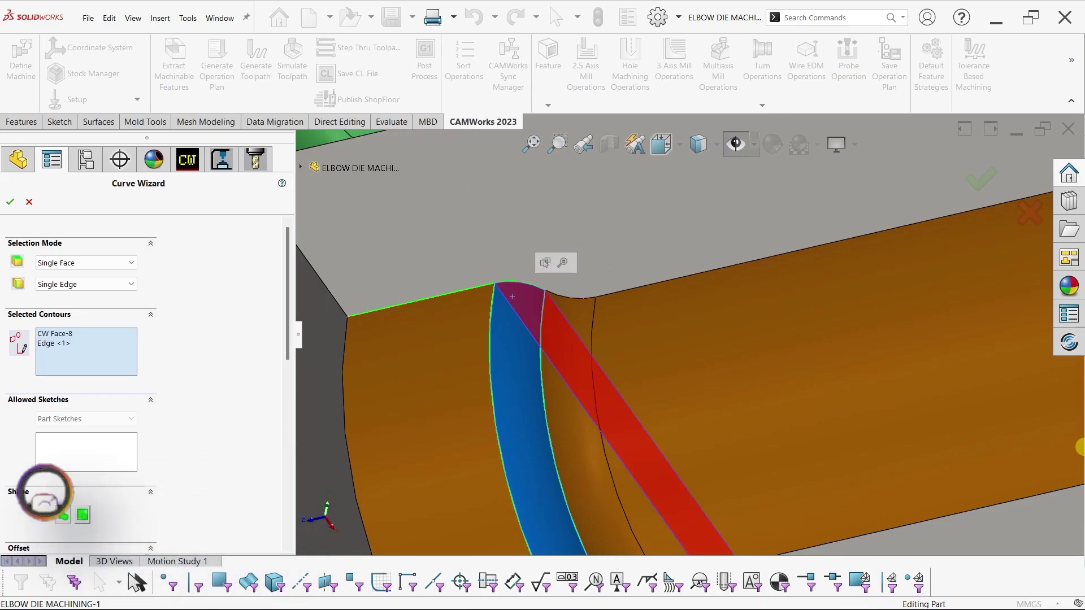
Drop the ring face and add edges along the cavity's top rim and pipe arc.
{"action": "left_click", "coordinate": [512, 296]}
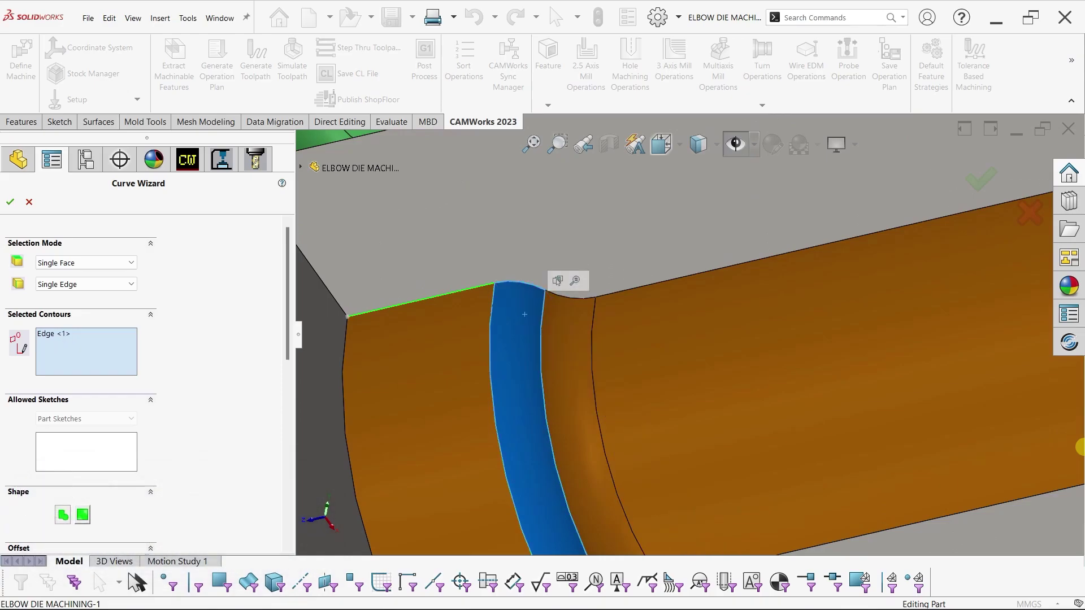
{"action": "left_click", "coordinate": [542, 299]}
{"action": "left_click", "coordinate": [607, 293]}
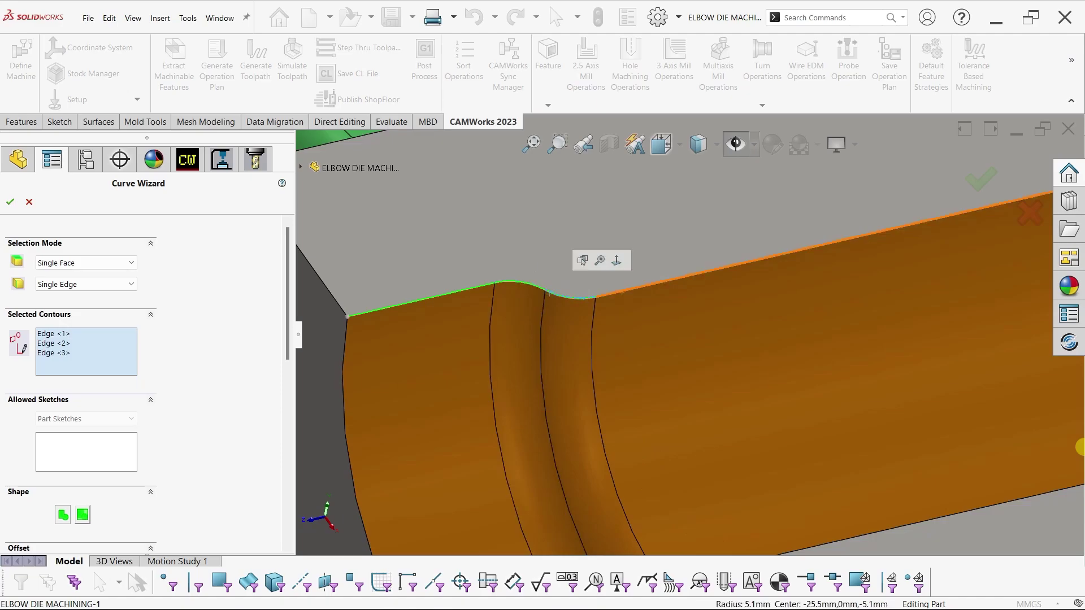
{"action": "left_click", "coordinate": [678, 277]}
{"action": "scroll", "coordinate": [678, 277], "scroll_direction": "up", "scroll_amount": 5}
{"action": "scroll", "coordinate": [479, 362], "scroll_direction": "down", "scroll_amount": 2}
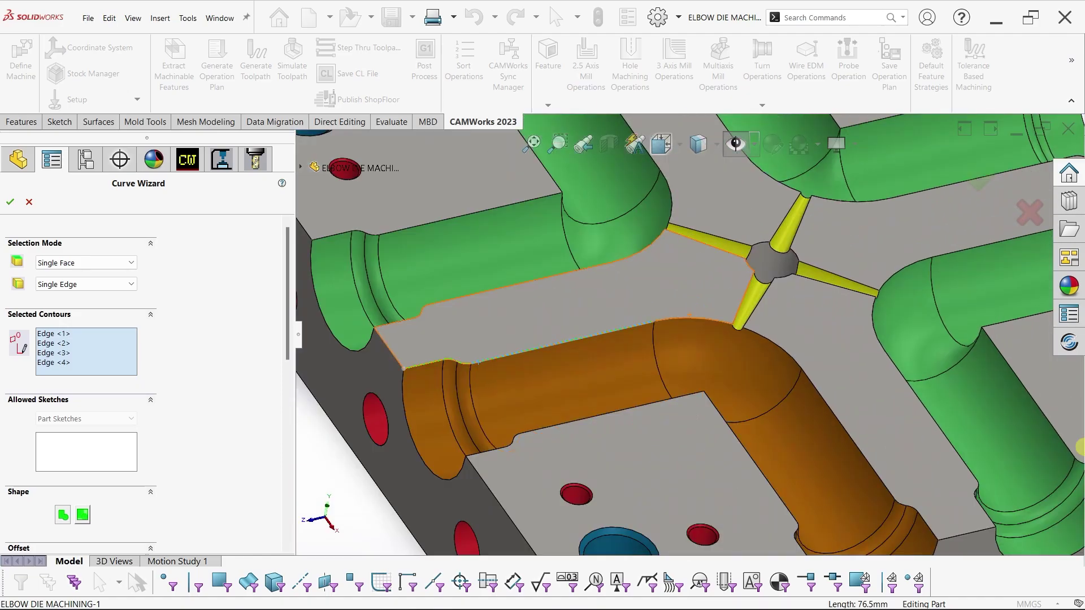
{"action": "left_click", "coordinate": [695, 319]}
Extend the contour at the pipe's stepped end, then clear all picked edges.
{"action": "scroll", "coordinate": [695, 319], "scroll_direction": "up", "scroll_amount": 2}
{"action": "scroll", "coordinate": [695, 319], "scroll_direction": "up", "scroll_amount": 3}
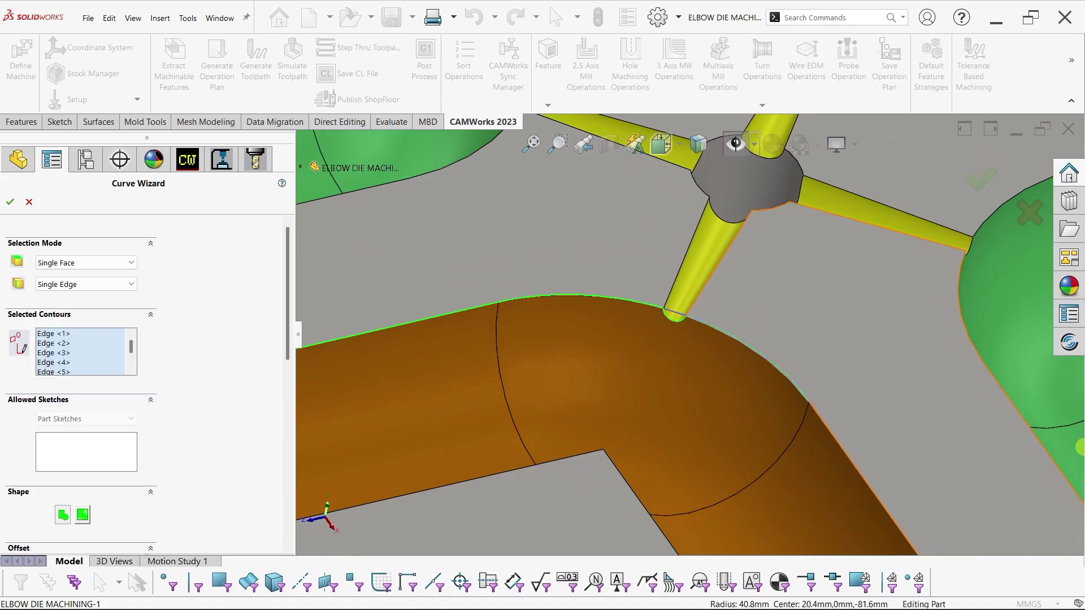
{"action": "scroll", "coordinate": [310, 328], "scroll_direction": "down", "scroll_amount": 3}
{"action": "scroll", "coordinate": [311, 329], "scroll_direction": "down", "scroll_amount": 3}
{"action": "scroll", "coordinate": [649, 491], "scroll_direction": "up", "scroll_amount": 5}
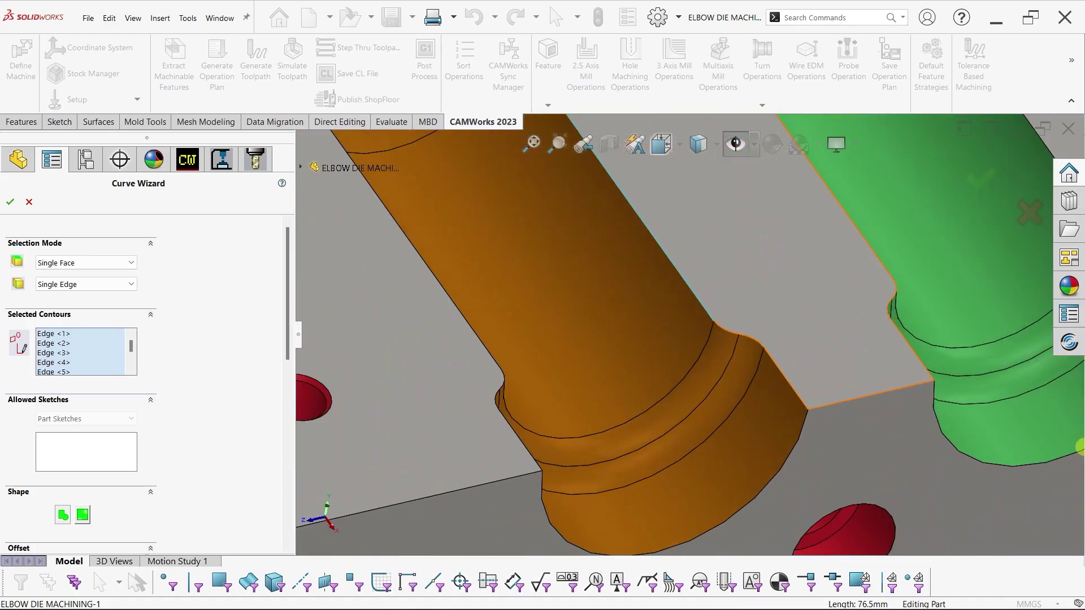
{"action": "left_click", "coordinate": [719, 327]}
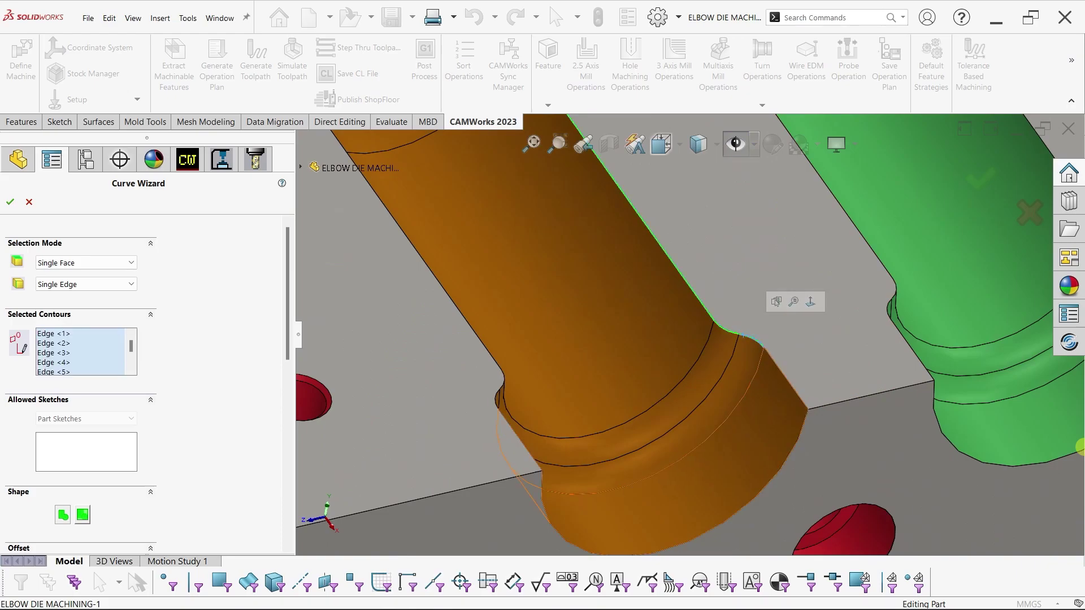
{"action": "scroll", "coordinate": [713, 339], "scroll_direction": "down", "scroll_amount": 2}
{"action": "scroll", "coordinate": [712, 339], "scroll_direction": "down", "scroll_amount": 3}
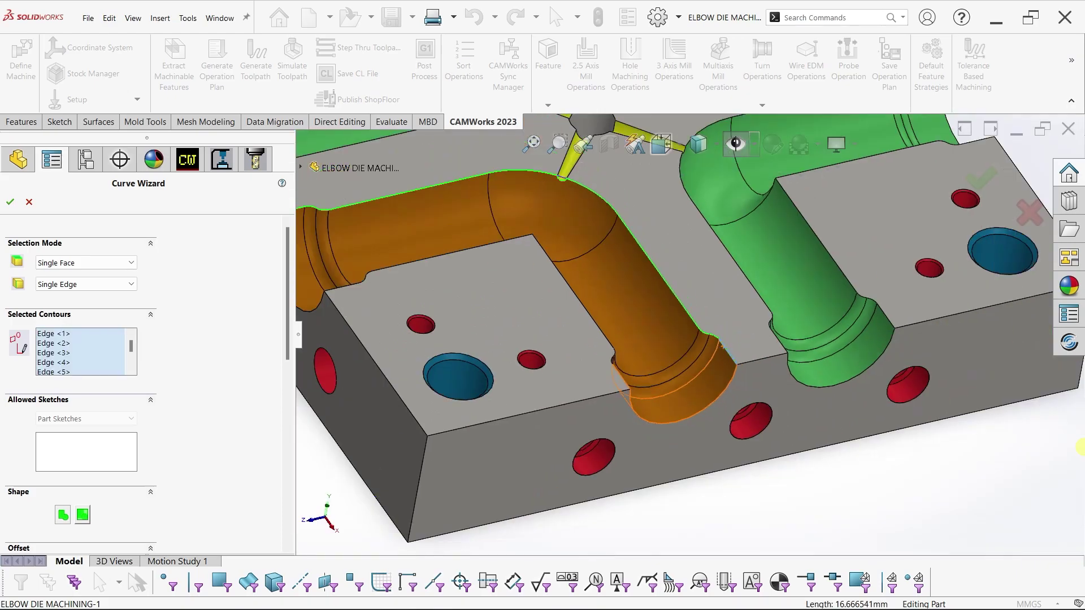
{"action": "scroll", "coordinate": [713, 339], "scroll_direction": "down", "scroll_amount": 2}
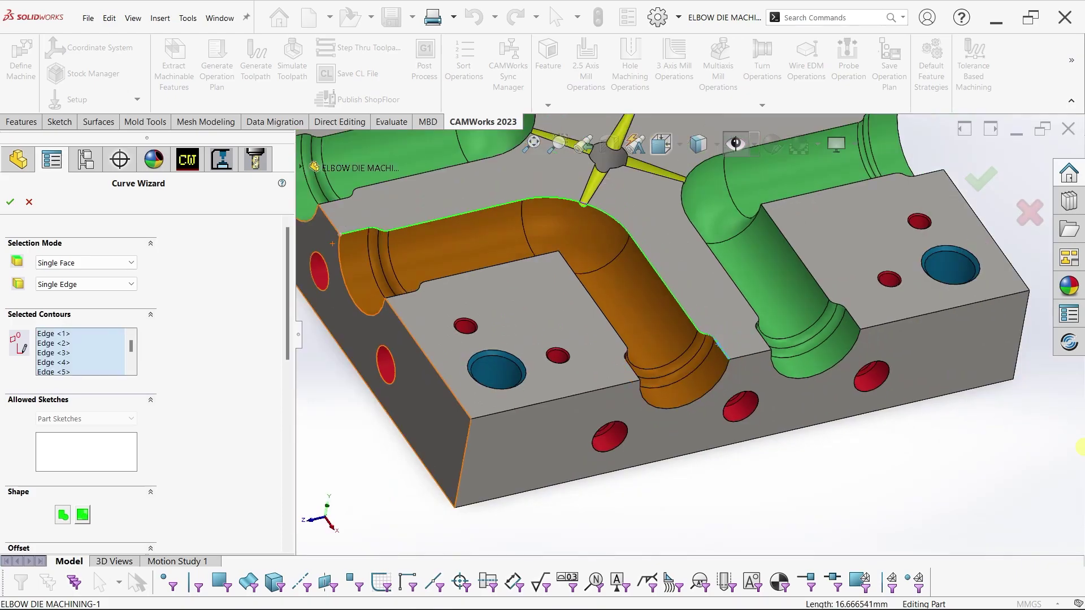
{"action": "key", "text": "Escape"}
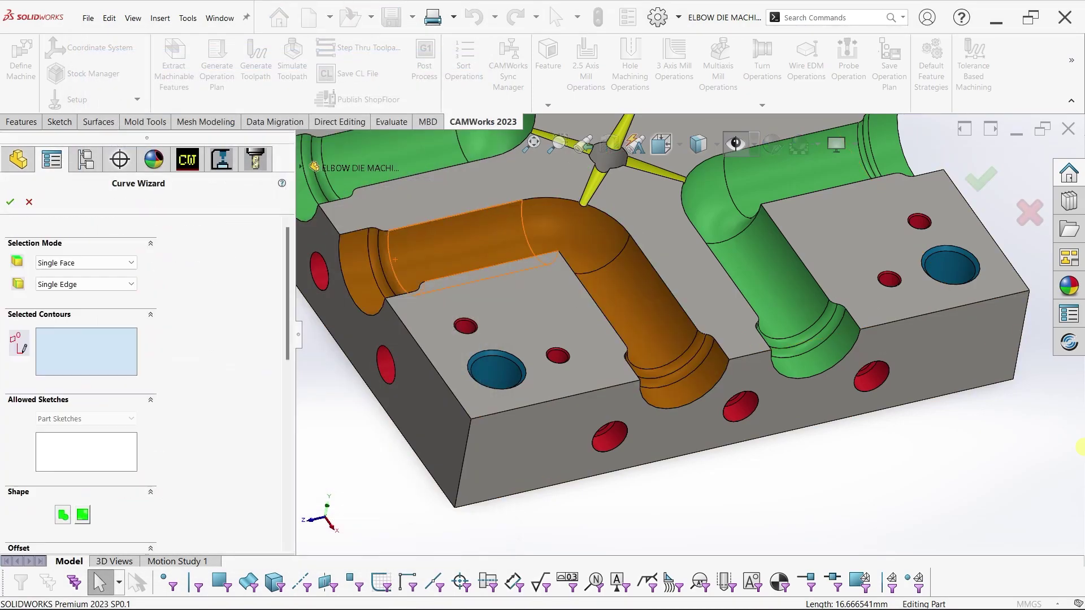
Pick the inner-rim edge beside the pipe, its two fillet arcs and the block's top edge.
{"action": "scroll", "coordinate": [349, 263], "scroll_direction": "down", "scroll_amount": 3}
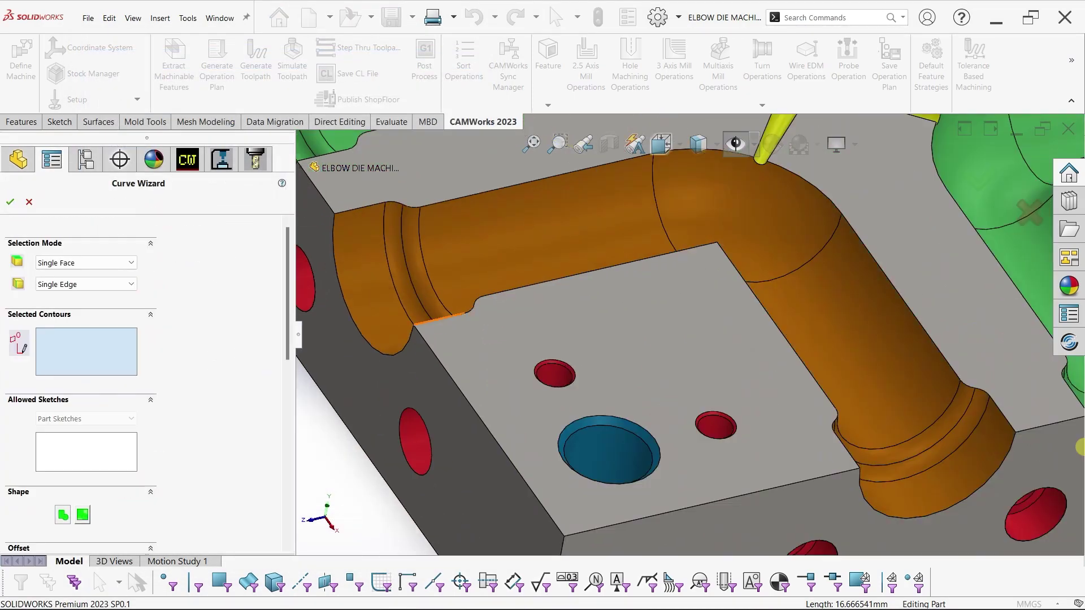
{"action": "left_click", "coordinate": [440, 318]}
{"action": "scroll", "coordinate": [441, 317], "scroll_direction": "down", "scroll_amount": 3}
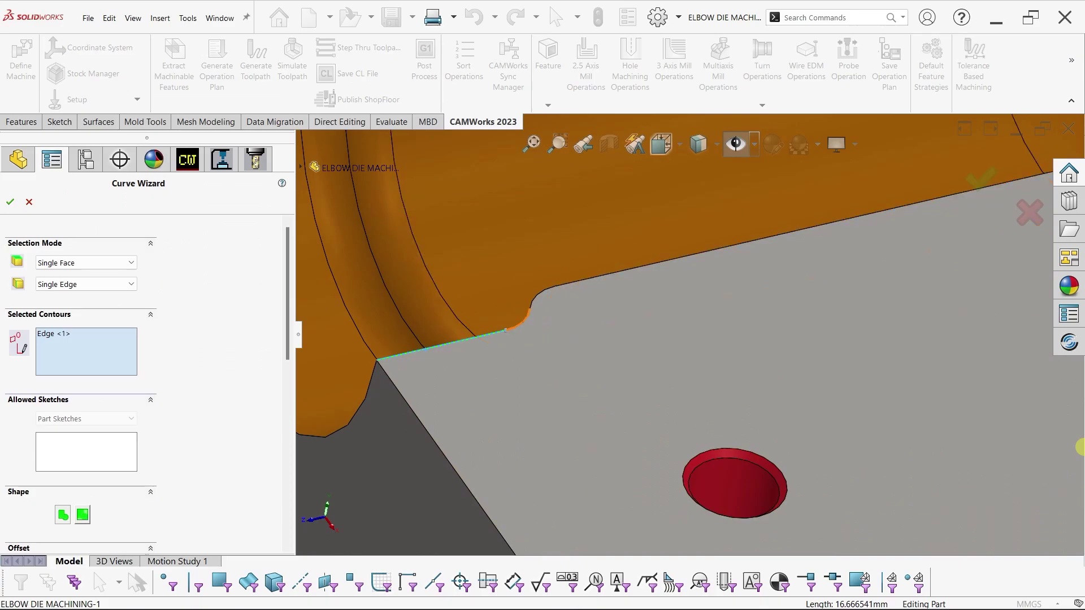
{"action": "left_click", "coordinate": [531, 305]}
{"action": "left_click", "coordinate": [545, 288]}
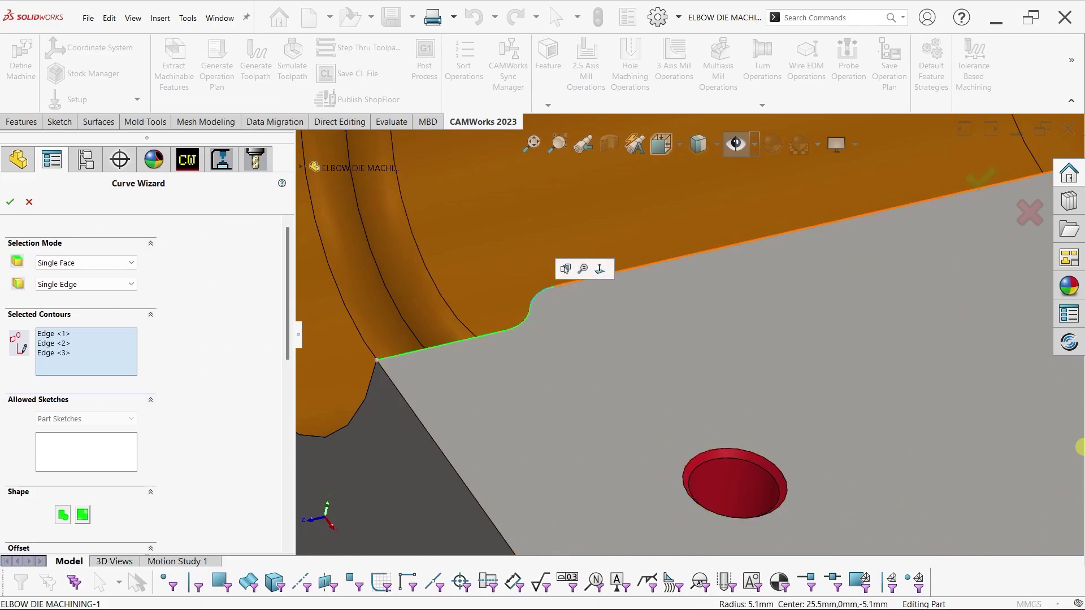
{"action": "left_click", "coordinate": [610, 272]}
Add the block's right edge and its end fillet arcs, then confirm the guide contour.
{"action": "scroll", "coordinate": [611, 271], "scroll_direction": "up", "scroll_amount": 4}
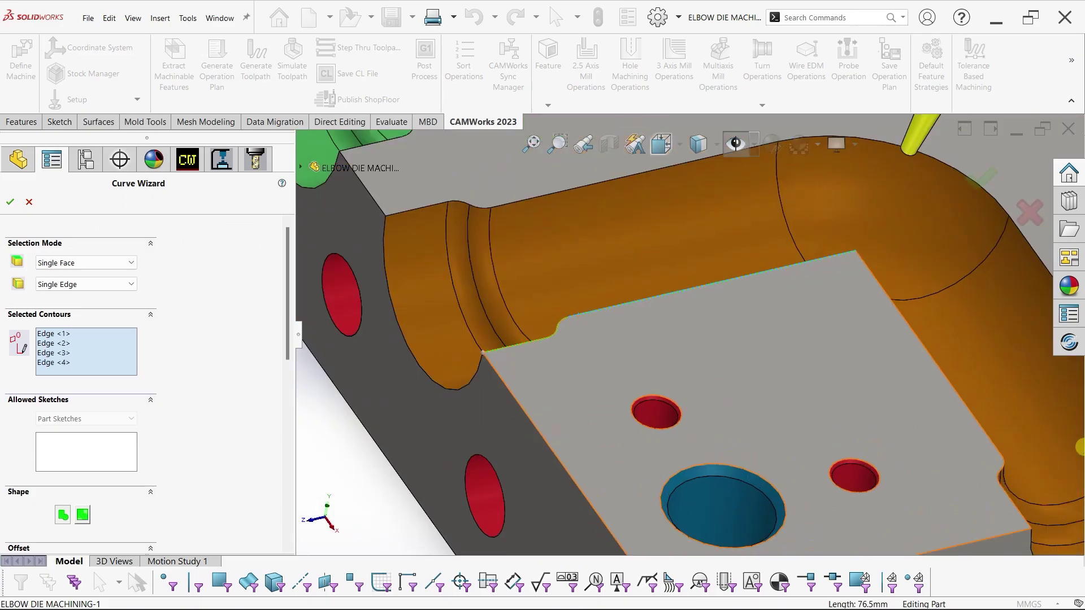
{"action": "scroll", "coordinate": [610, 272], "scroll_direction": "down", "scroll_amount": 1}
{"action": "left_click", "coordinate": [904, 320]}
{"action": "scroll", "coordinate": [904, 320], "scroll_direction": "up", "scroll_amount": 3}
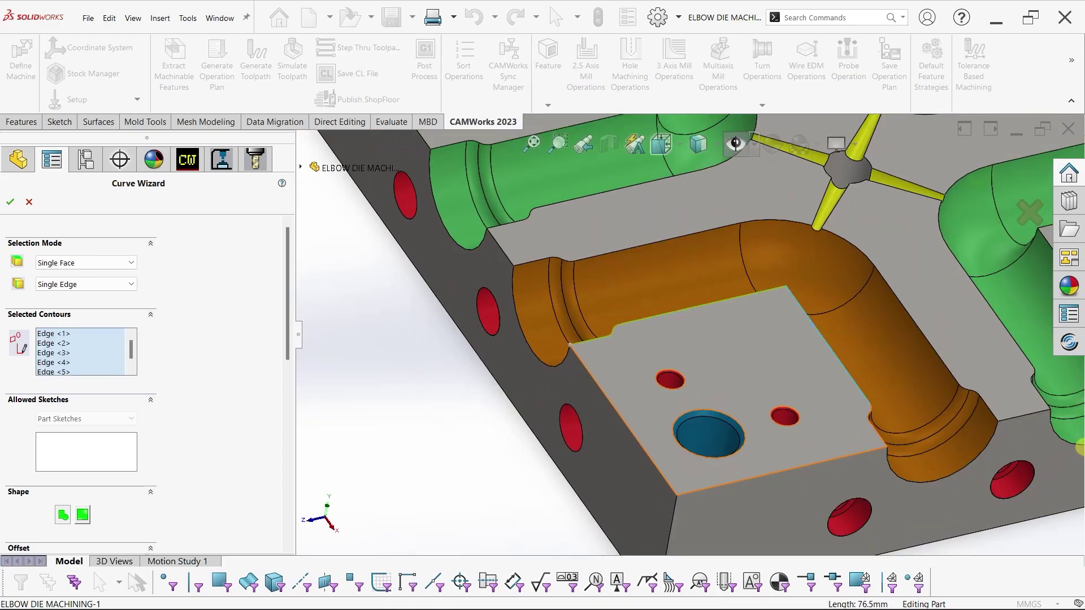
{"action": "scroll", "coordinate": [879, 411], "scroll_direction": "down", "scroll_amount": 5}
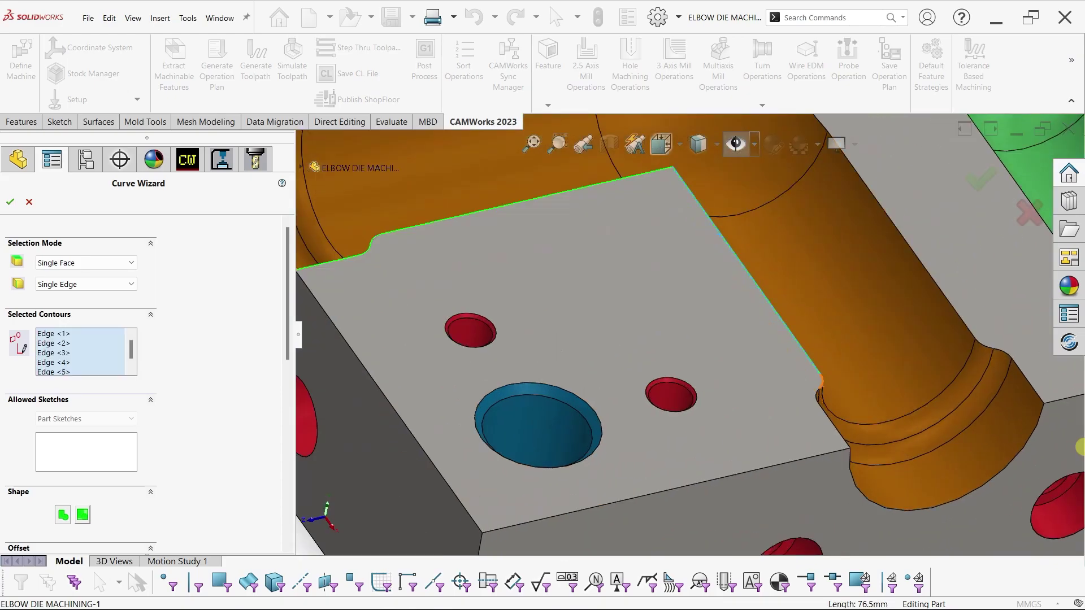
{"action": "left_click", "coordinate": [819, 390]}
{"action": "left_click", "coordinate": [819, 395]}
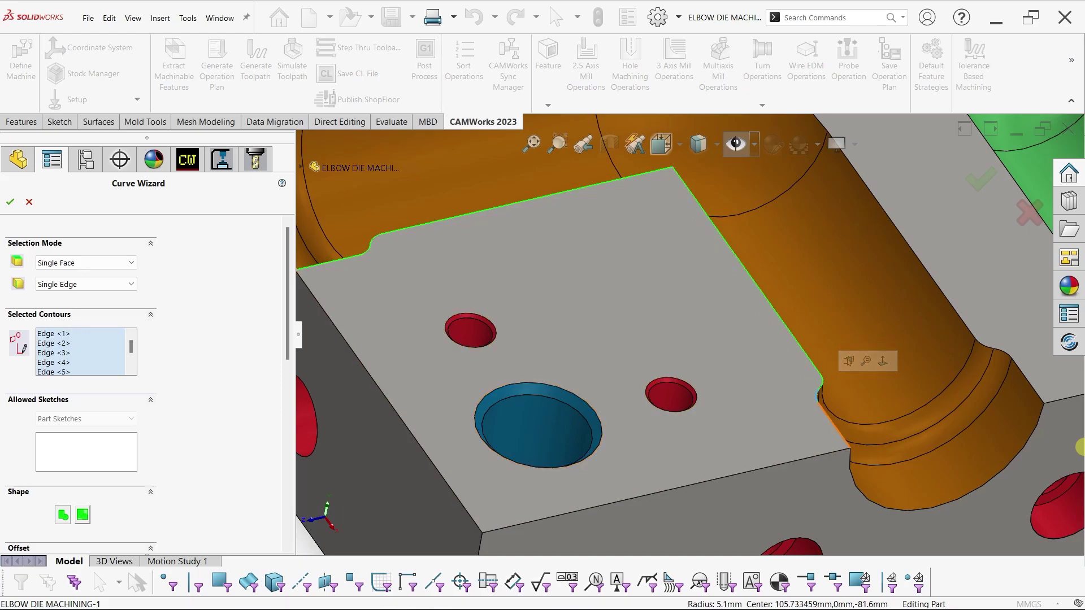
{"action": "scroll", "coordinate": [689, 339], "scroll_direction": "up", "scroll_amount": 3}
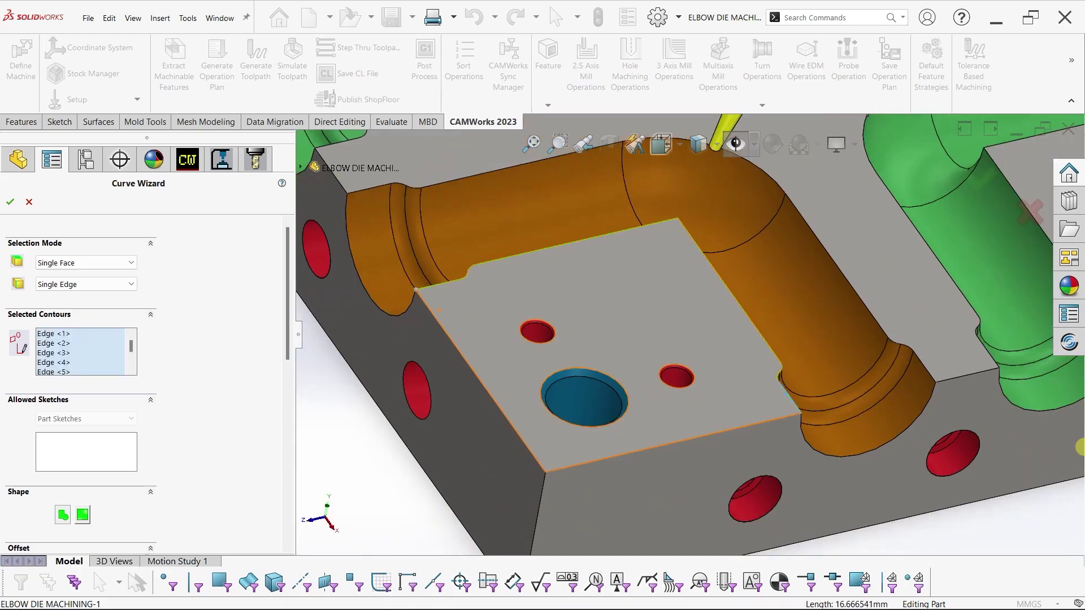
{"action": "left_click", "coordinate": [10, 201]}
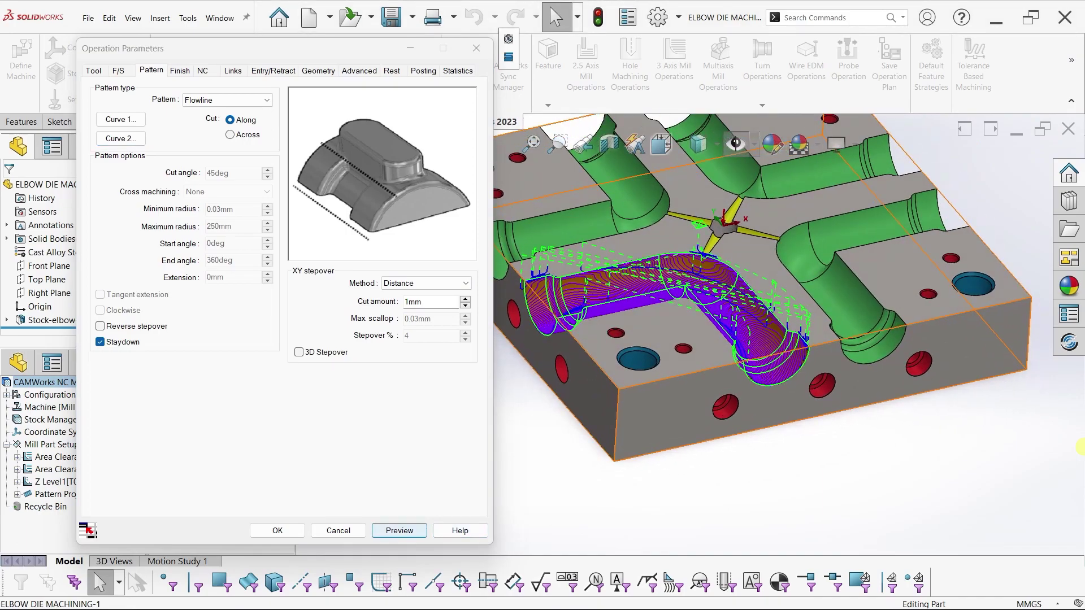
Generate the Pattern Project1 flowline toolpath (13309.382mm) and zoom around to inspect it.
{"action": "left_click", "coordinate": [278, 530]}
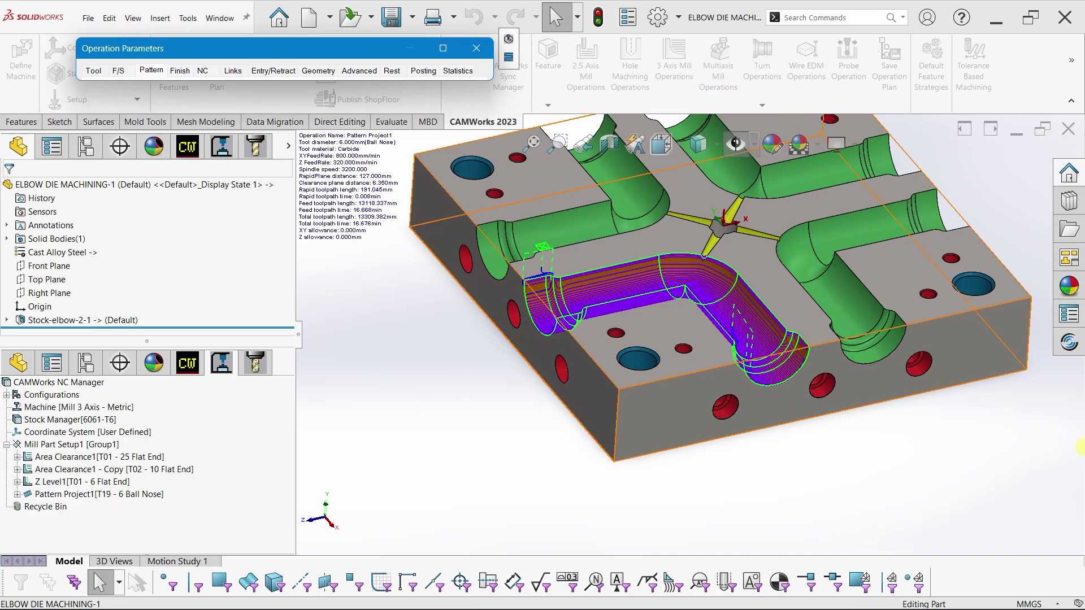
{"action": "scroll", "coordinate": [565, 339], "scroll_direction": "down", "scroll_amount": 3}
{"action": "scroll", "coordinate": [565, 339], "scroll_direction": "down", "scroll_amount": 3}
{"action": "scroll", "coordinate": [565, 338], "scroll_direction": "down", "scroll_amount": 2}
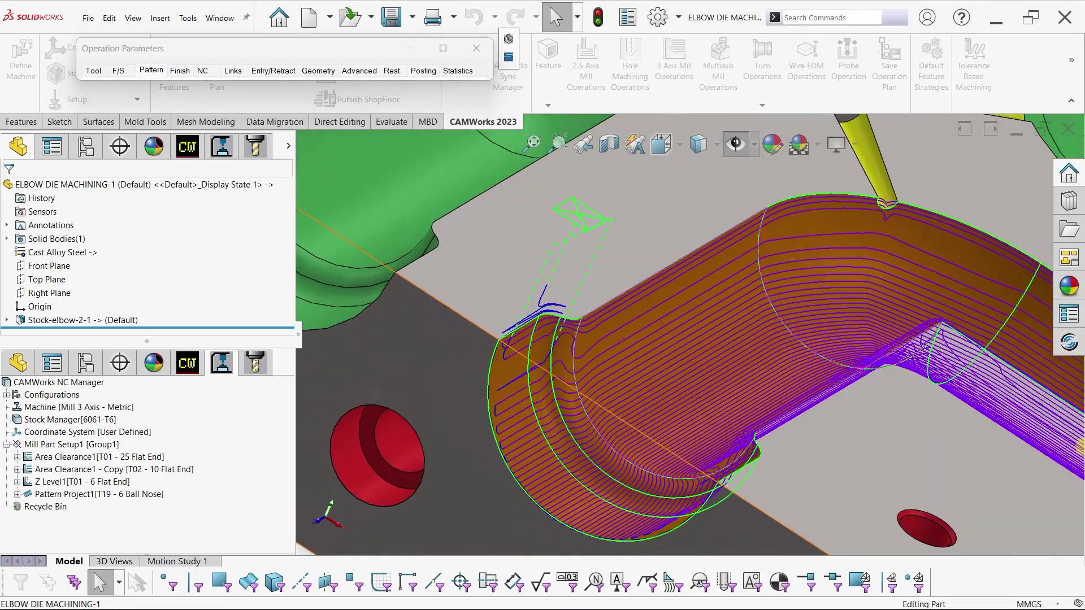
{"action": "scroll", "coordinate": [711, 339], "scroll_direction": "up", "scroll_amount": 2}
{"action": "scroll", "coordinate": [712, 339], "scroll_direction": "up", "scroll_amount": 2}
{"action": "scroll", "coordinate": [712, 339], "scroll_direction": "up", "scroll_amount": 2}
{"action": "scroll", "coordinate": [711, 339], "scroll_direction": "up", "scroll_amount": 2}
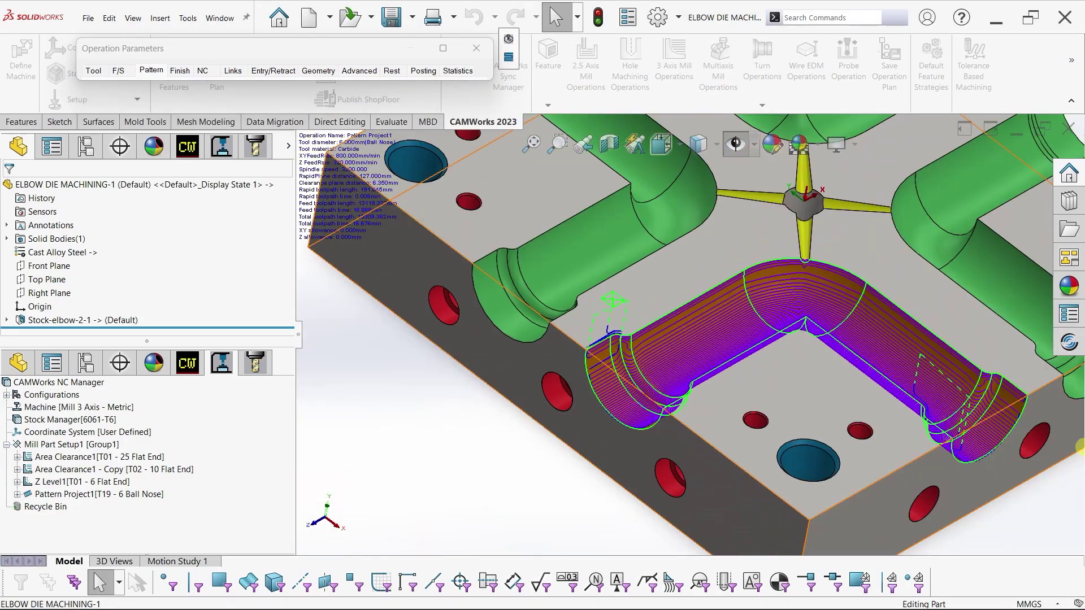
{"action": "scroll", "coordinate": [669, 379], "scroll_direction": "down", "scroll_amount": 1}
{"action": "scroll", "coordinate": [670, 378], "scroll_direction": "down", "scroll_amount": 2}
{"action": "scroll", "coordinate": [669, 379], "scroll_direction": "down", "scroll_amount": 2}
{"action": "scroll", "coordinate": [669, 379], "scroll_direction": "down", "scroll_amount": 3}
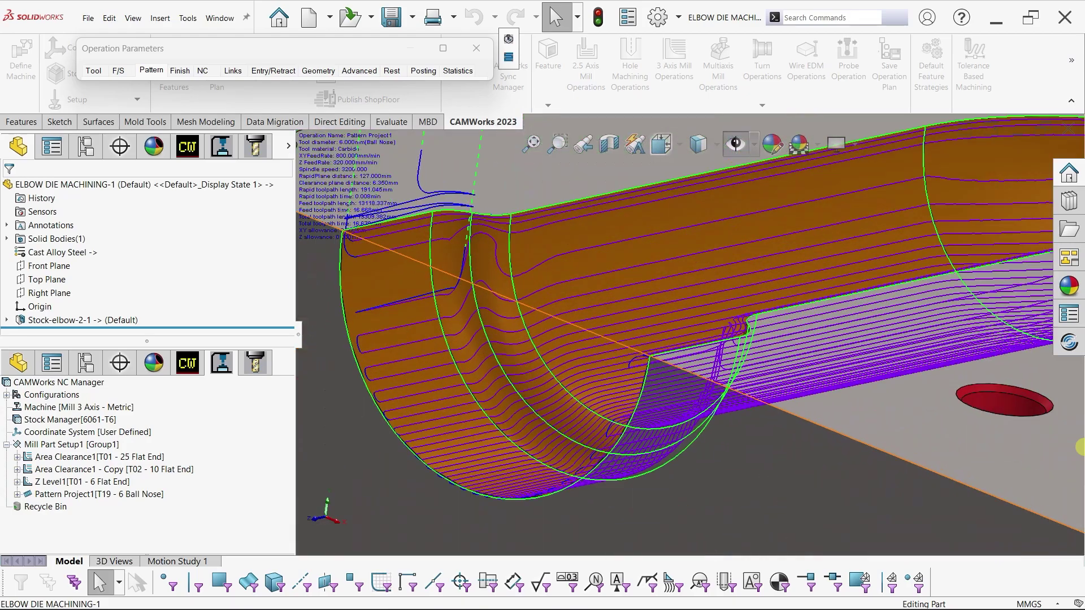
{"action": "scroll", "coordinate": [1037, 464], "scroll_direction": "up", "scroll_amount": 1}
{"action": "scroll", "coordinate": [1037, 464], "scroll_direction": "up", "scroll_amount": 1}
{"action": "scroll", "coordinate": [1037, 464], "scroll_direction": "up", "scroll_amount": 1}
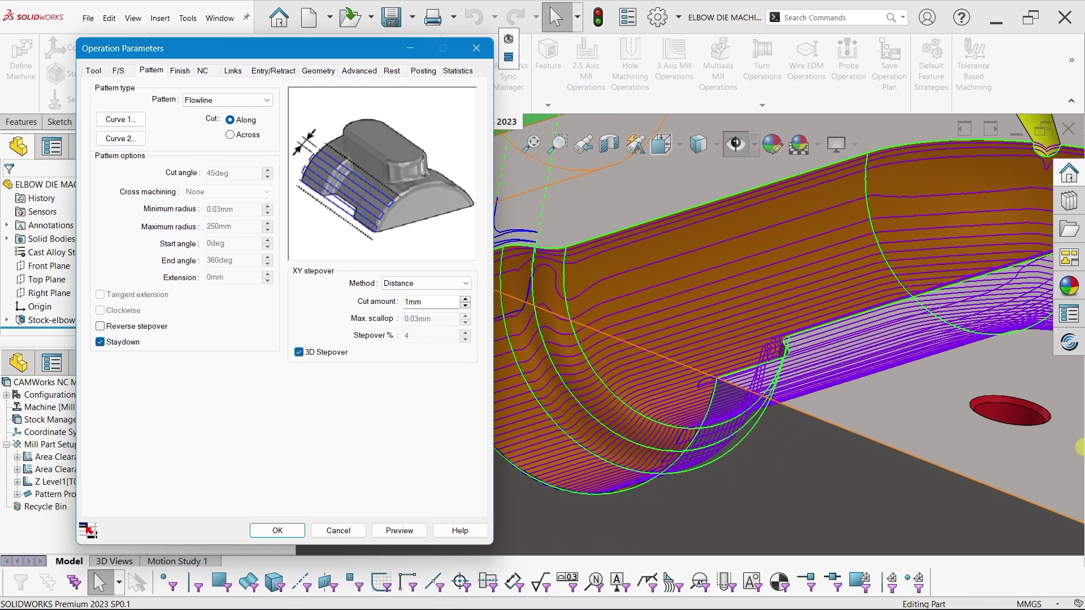
Regenerate Pattern Project1 with 3D Stepover (about 20869.709mm) and orbit to inspect the elbow passes.
{"action": "left_click", "coordinate": [399, 531]}
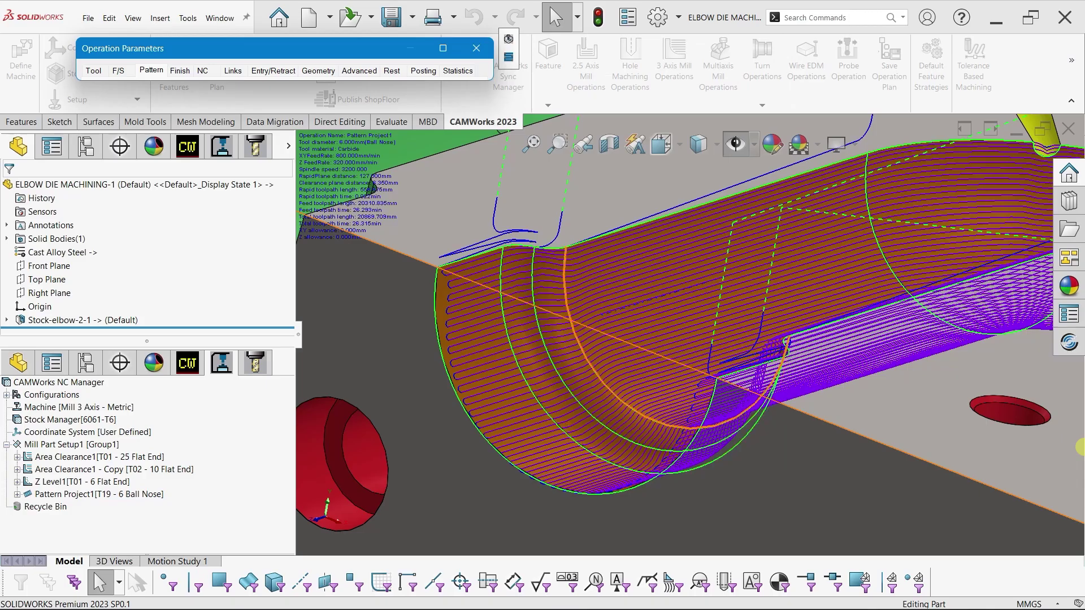
{"action": "scroll", "coordinate": [689, 333], "scroll_direction": "down", "scroll_amount": 3}
{"action": "mouse_move", "coordinate": [689, 333]}
{"action": "middle_mouse_down"}
{"action": "mouse_move", "coordinate": [649, 316]}
{"action": "mouse_move", "coordinate": [622, 362]}
{"action": "mouse_move", "coordinate": [690, 322]}
{"action": "mouse_move", "coordinate": [649, 344]}
{"action": "middle_mouse_up"}
{"action": "scroll", "coordinate": [678, 327], "scroll_direction": "up", "scroll_amount": 3}
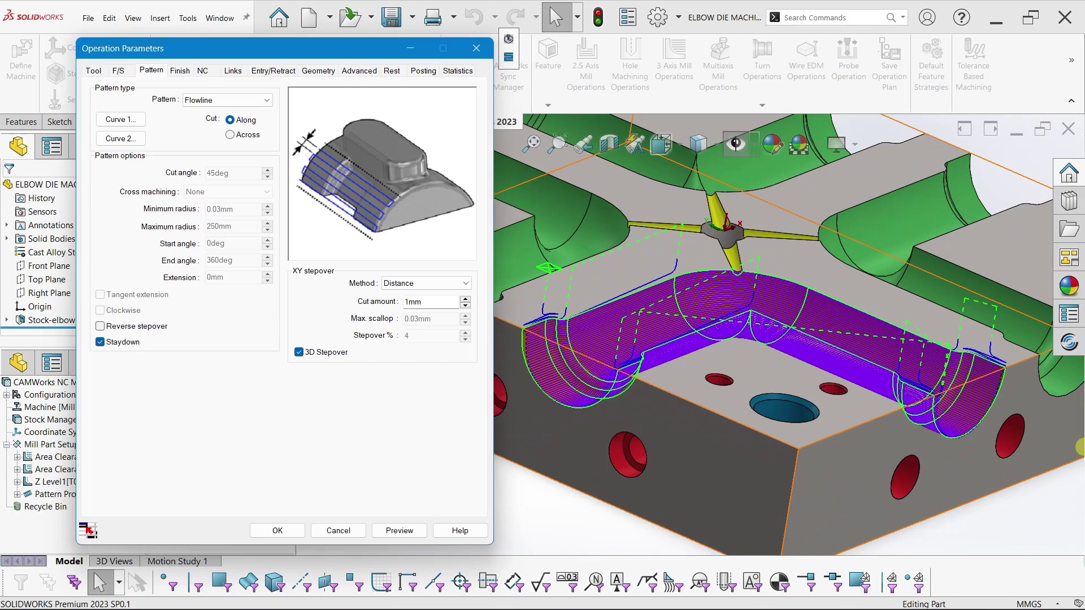
{"action": "scroll", "coordinate": [650, 350], "scroll_direction": "down", "scroll_amount": 5}
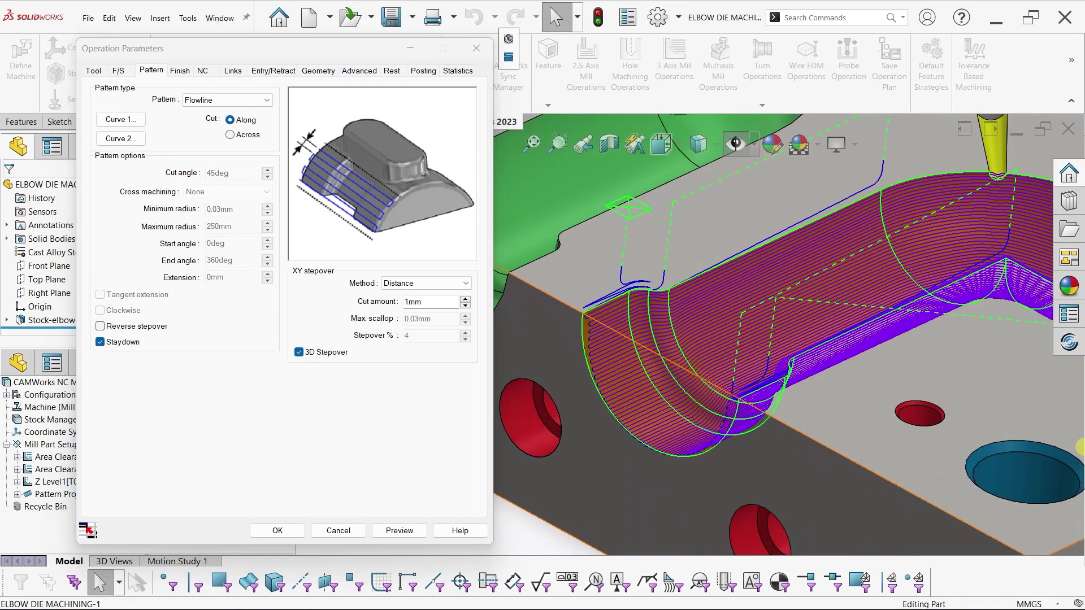
{"action": "middle_click_drag", "start_coordinate": [1080, 446], "coordinate": [1080, 446]}
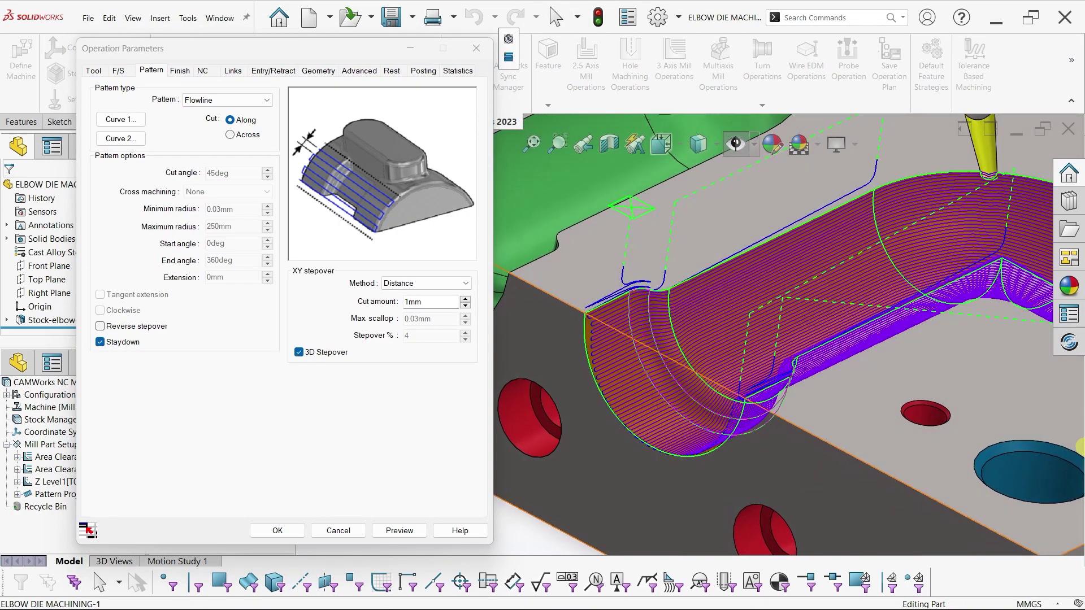
Regenerate with Theoretical Scallop stepover (0.1mm max scallop), then revert the method to Distance.
{"action": "left_click", "coordinate": [427, 283]}
{"action": "left_click", "coordinate": [418, 309]}
{"action": "type", "text": "0.1"}
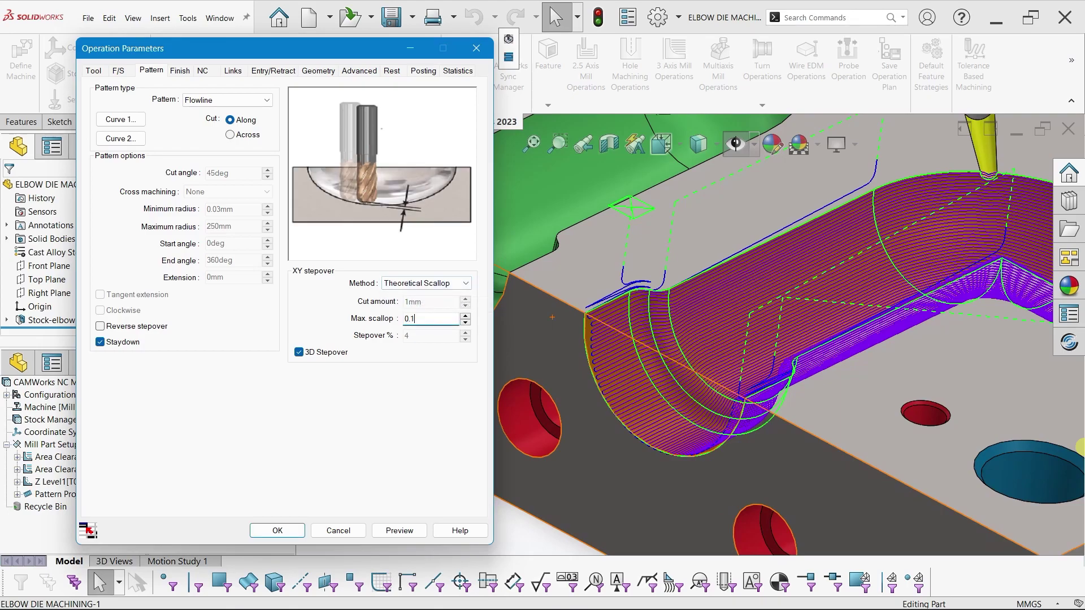
{"action": "key", "text": "Return"}
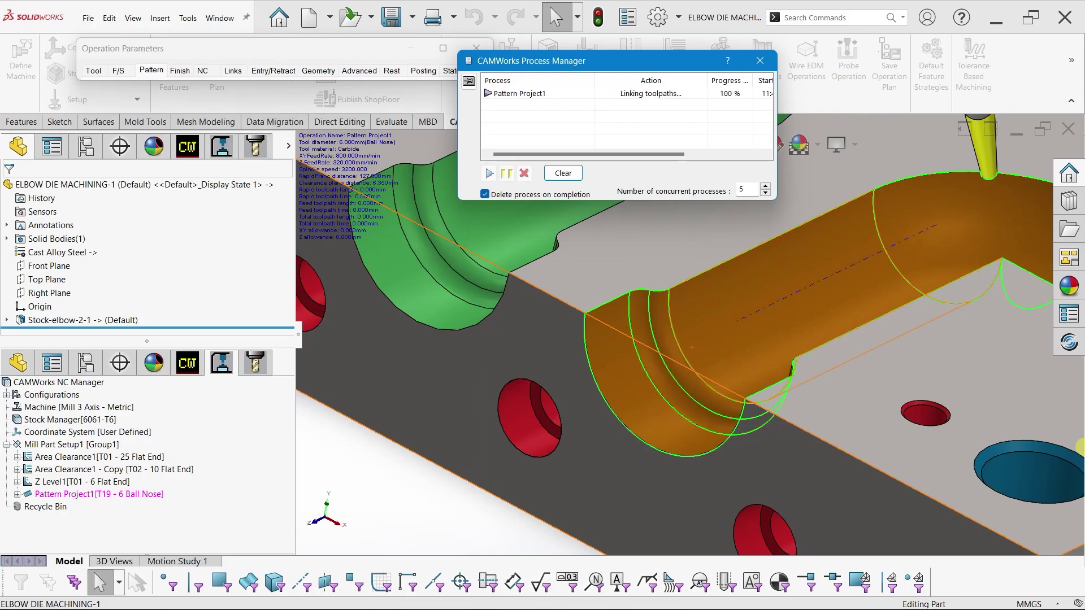
{"action": "scroll", "coordinate": [904, 186], "scroll_direction": "up", "scroll_amount": 2}
{"action": "scroll", "coordinate": [904, 186], "scroll_direction": "up", "scroll_amount": 2}
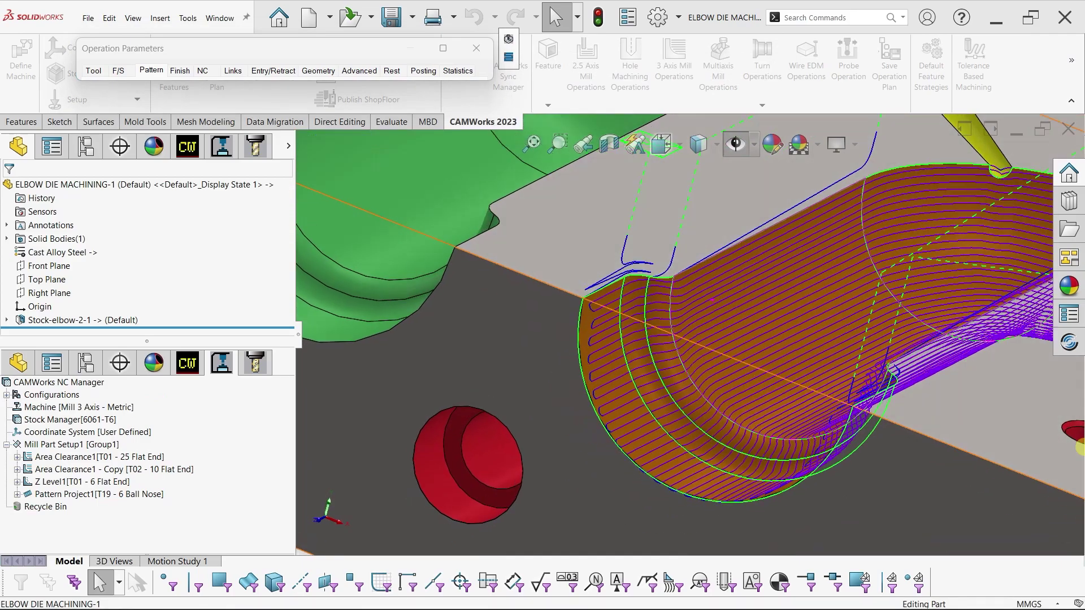
{"action": "scroll", "coordinate": [667, 338], "scroll_direction": "down", "scroll_amount": 3}
{"action": "scroll", "coordinate": [667, 337], "scroll_direction": "down", "scroll_amount": 2}
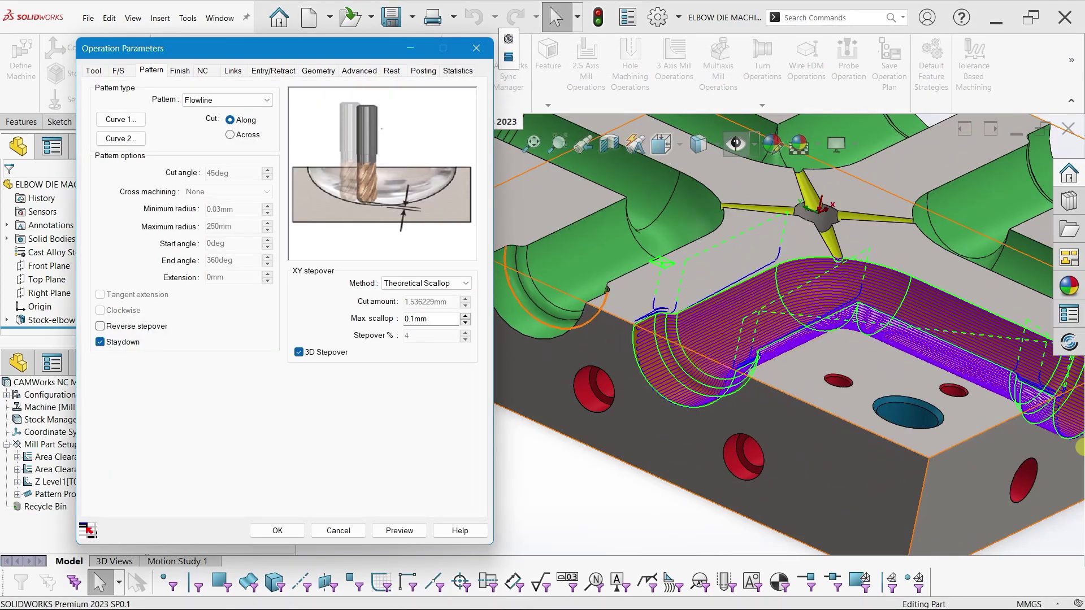
{"action": "left_click", "coordinate": [426, 283]}
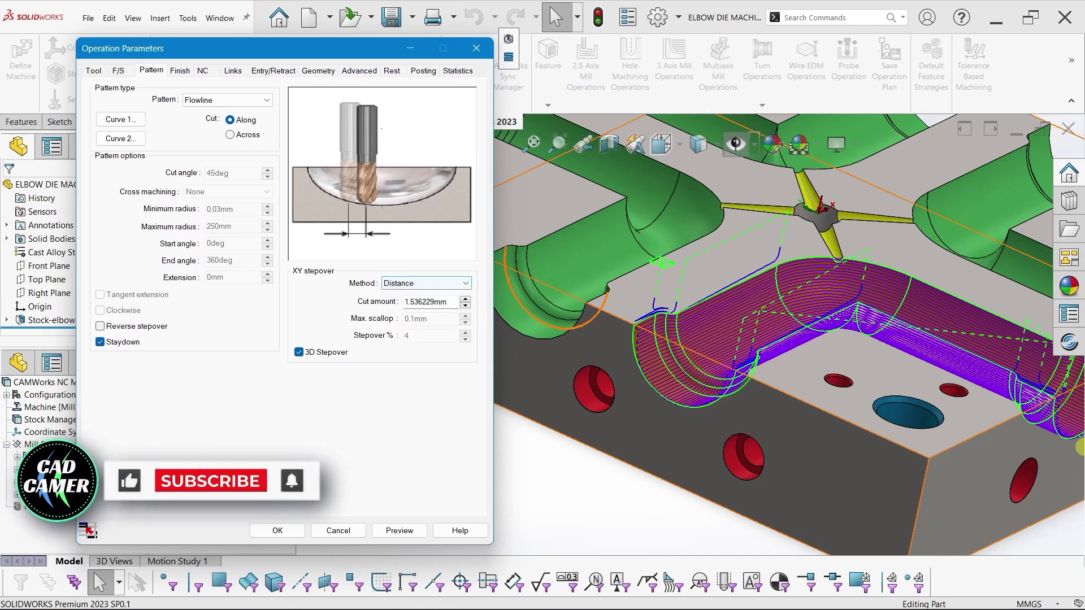
Regenerate Pattern Project1 with Distance stepover (12869.873mm) and fit the part in view.
{"action": "key", "text": "Return"}
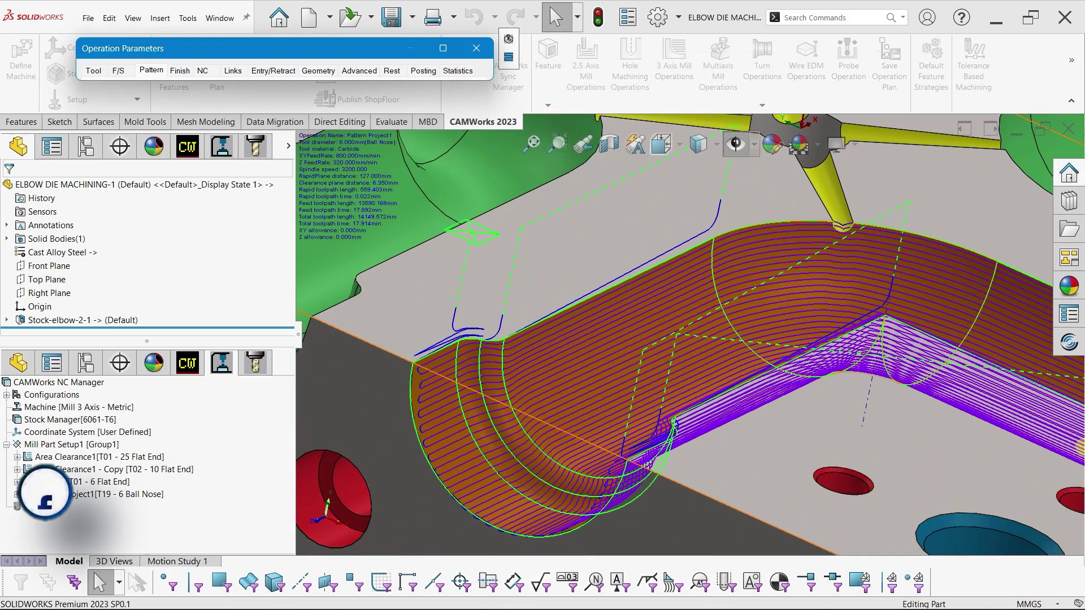
{"action": "key", "text": "f"}
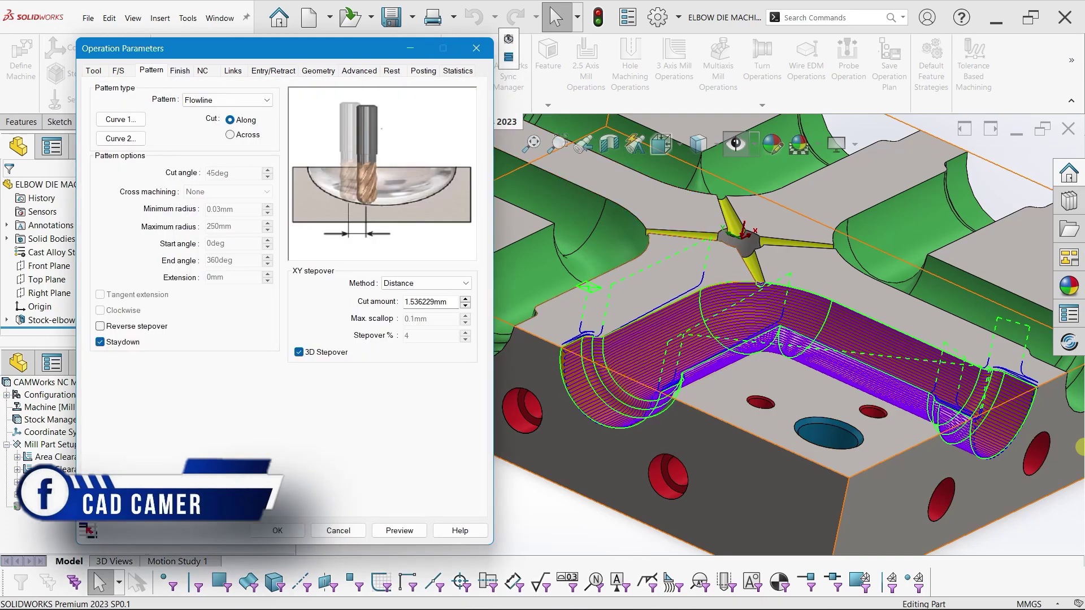
{"action": "scroll", "coordinate": [565, 367], "scroll_direction": "down", "scroll_amount": 2}
{"action": "scroll", "coordinate": [565, 367], "scroll_direction": "down", "scroll_amount": 2}
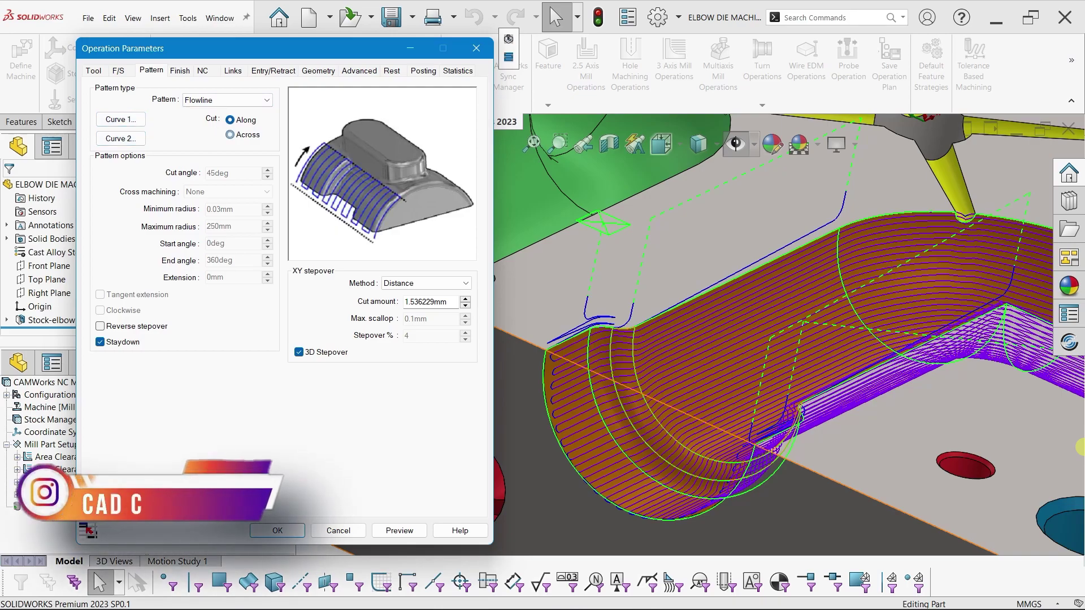
Preview the Flowline toolpath along the elbow cavity and orbit to inspect it.
{"action": "left_click", "coordinate": [399, 530]}
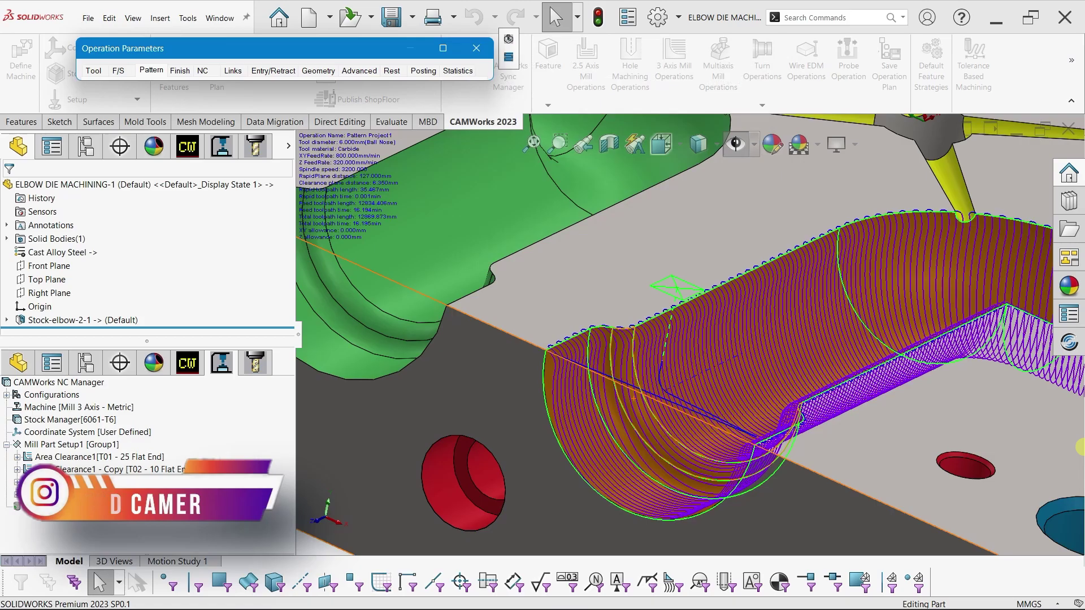
{"action": "scroll", "coordinate": [678, 293], "scroll_direction": "down", "scroll_amount": 2}
{"action": "scroll", "coordinate": [678, 294], "scroll_direction": "down", "scroll_amount": 3}
{"action": "scroll", "coordinate": [678, 294], "scroll_direction": "down", "scroll_amount": 3}
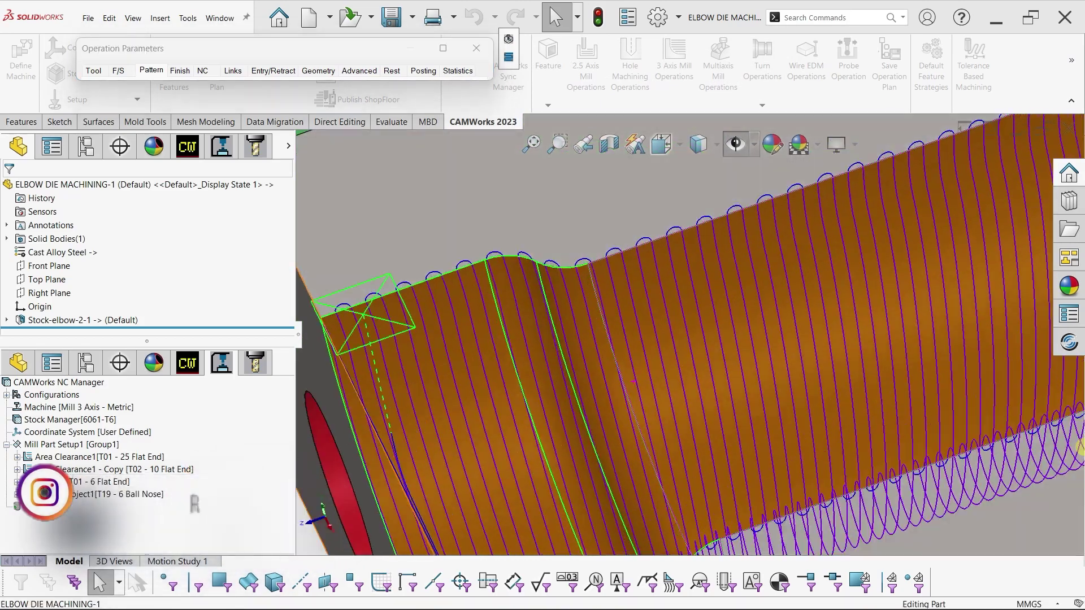
{"action": "scroll", "coordinate": [678, 294], "scroll_direction": "down", "scroll_amount": 2}
{"action": "mouse_move", "coordinate": [678, 339]}
{"action": "middle_mouse_down"}
{"action": "mouse_move", "coordinate": [564, 317]}
{"action": "mouse_move", "coordinate": [655, 294]}
{"action": "middle_mouse_up"}
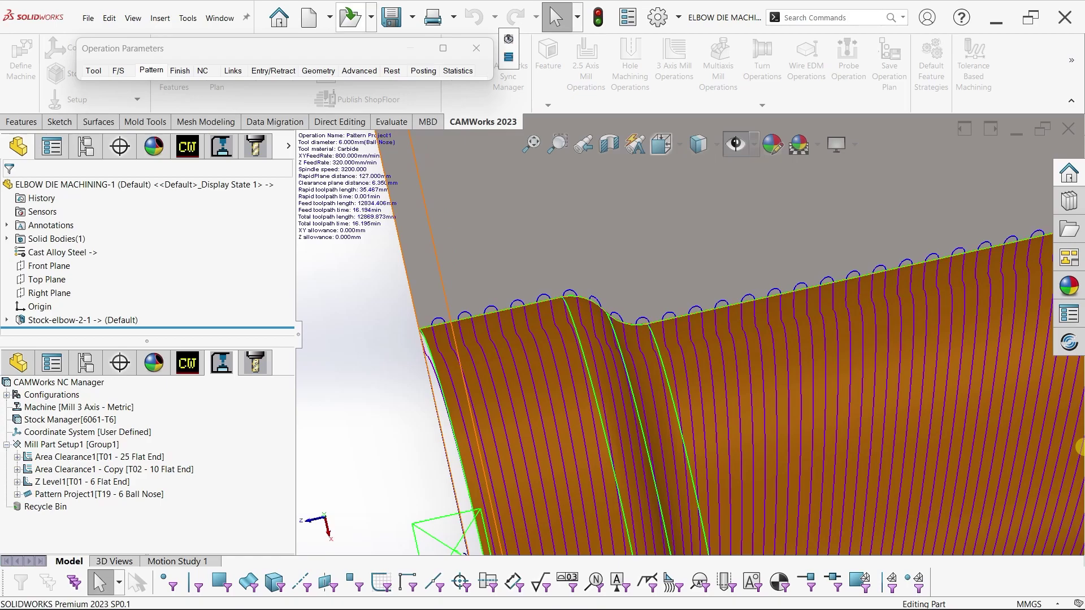
Change the pass links Type to Straight Line and preview the toolpath.
{"action": "left_click", "coordinate": [233, 71]}
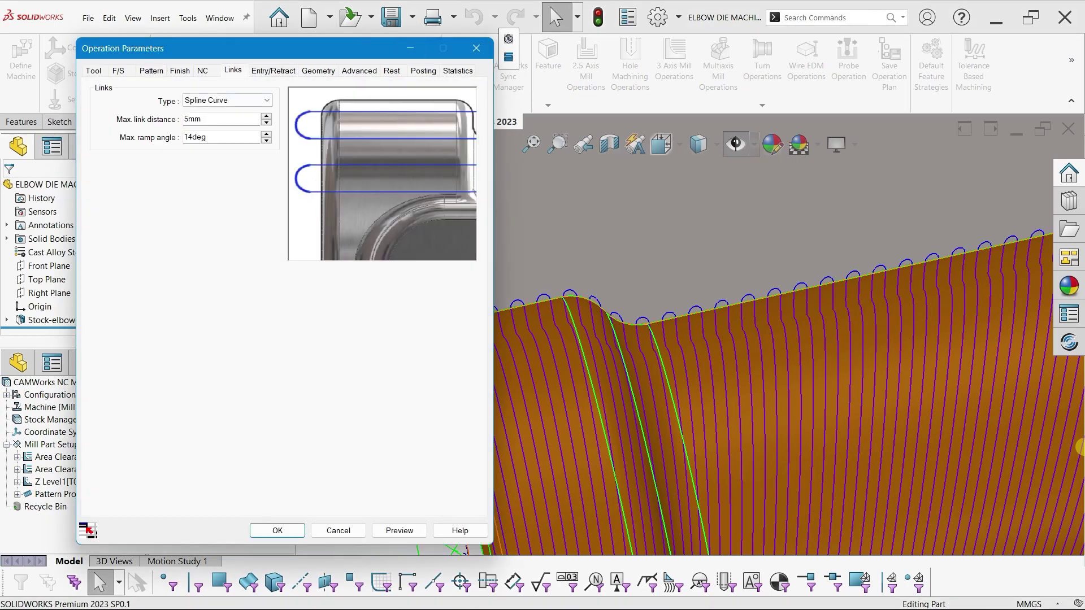
{"action": "left_click", "coordinate": [226, 100]}
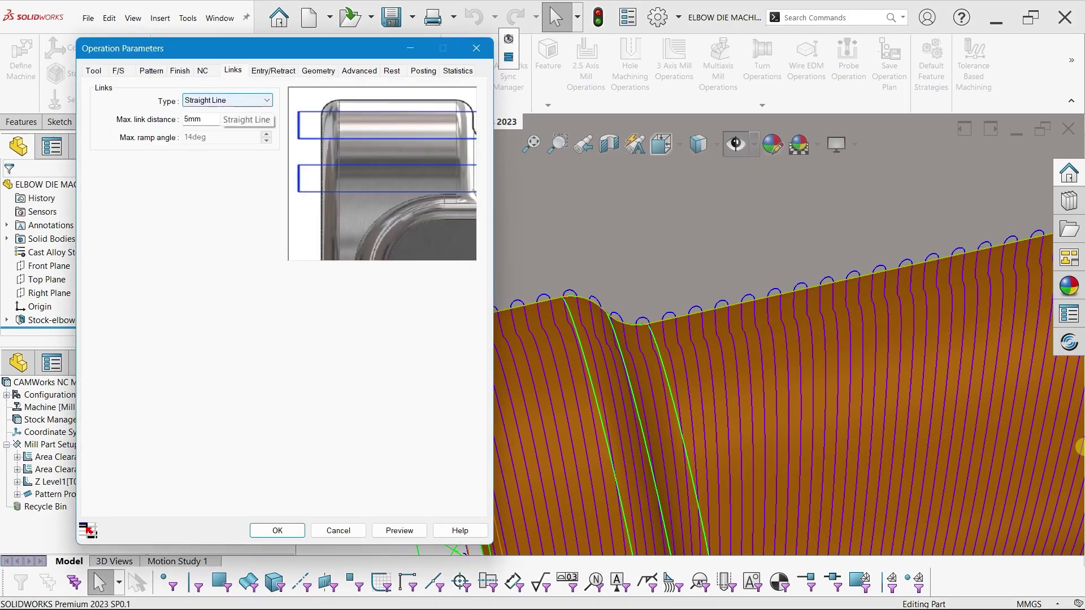
{"action": "scroll", "coordinate": [734, 339], "scroll_direction": "down", "scroll_amount": 5}
{"action": "mouse_move", "coordinate": [734, 339]}
{"action": "middle_mouse_down"}
{"action": "mouse_move", "coordinate": [844, 163]}
{"action": "mouse_move", "coordinate": [734, 283]}
{"action": "middle_mouse_up"}
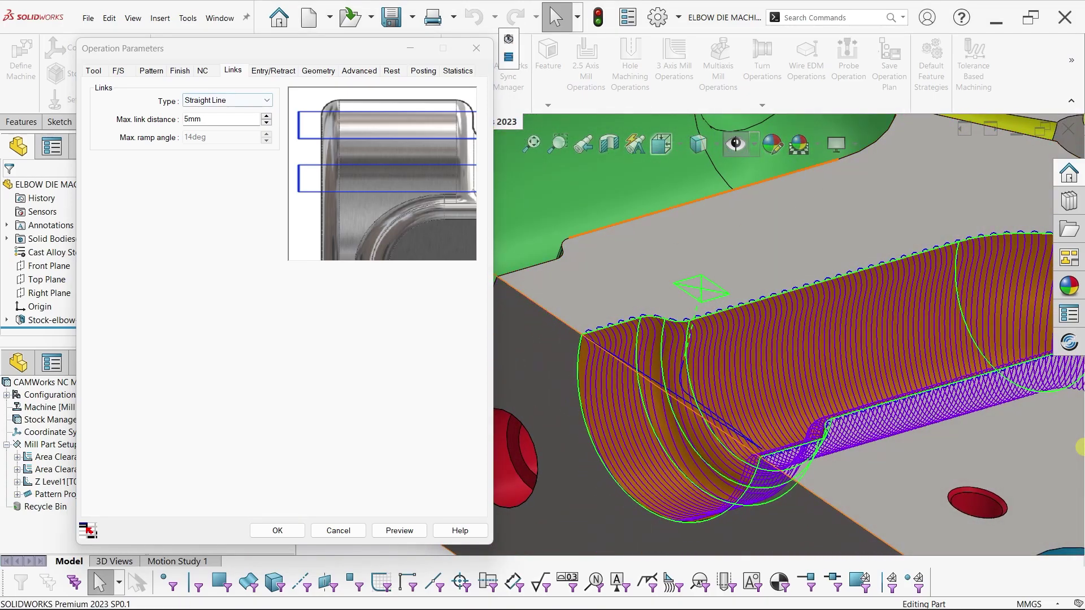
{"action": "left_click", "coordinate": [277, 530]}
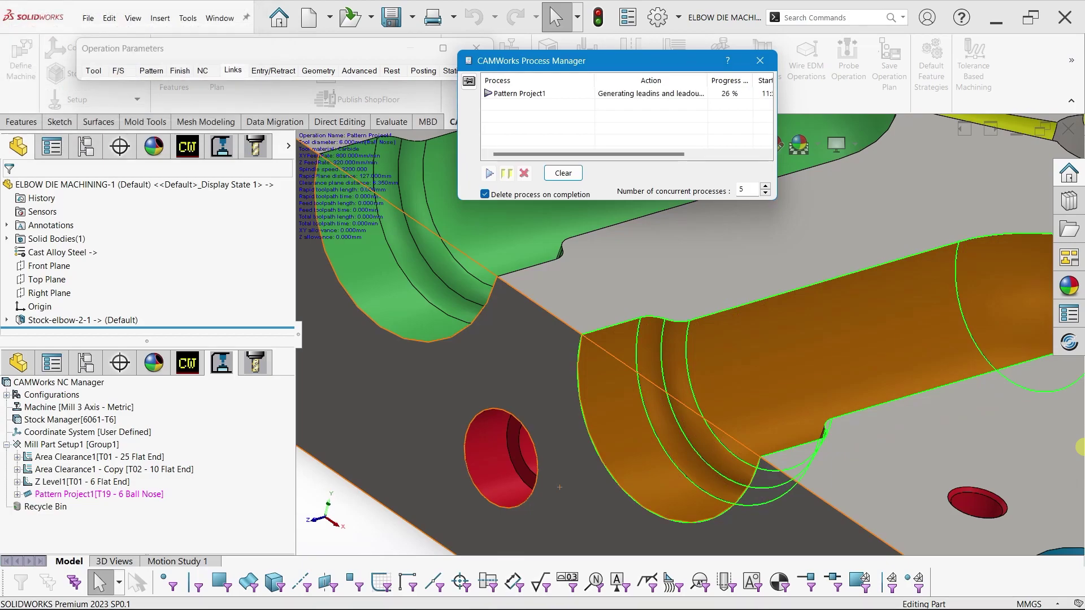
Orbit and zoom around the die to inspect the 12711.420mm straight-linked toolpath, then end the preview.
{"action": "middle_click_drag", "start_coordinate": [560, 487], "coordinate": [645, 334]}
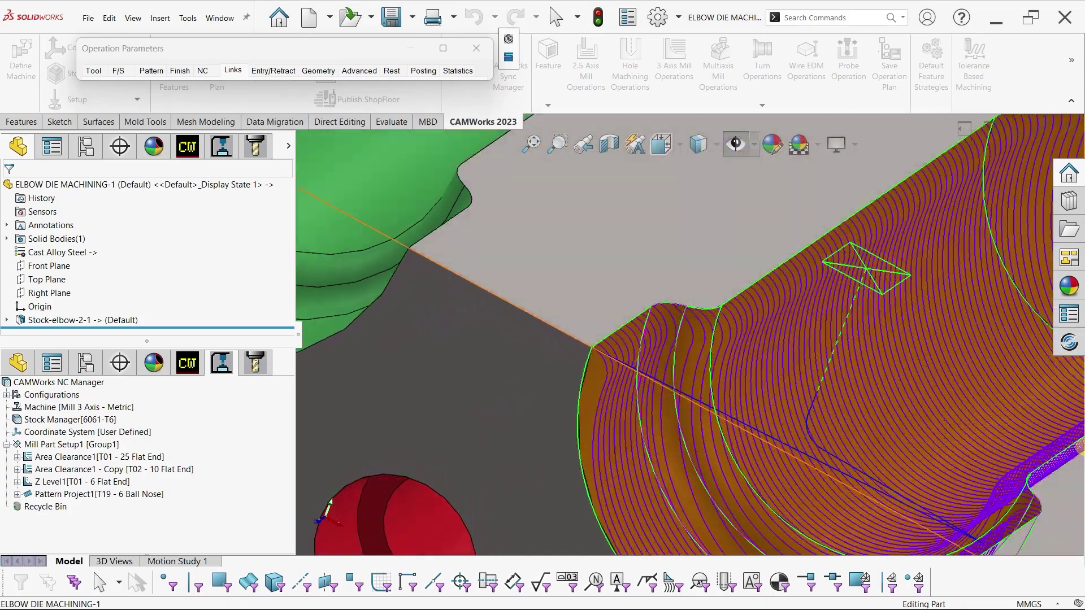
{"action": "scroll", "coordinate": [644, 334], "scroll_direction": "up", "scroll_amount": 3}
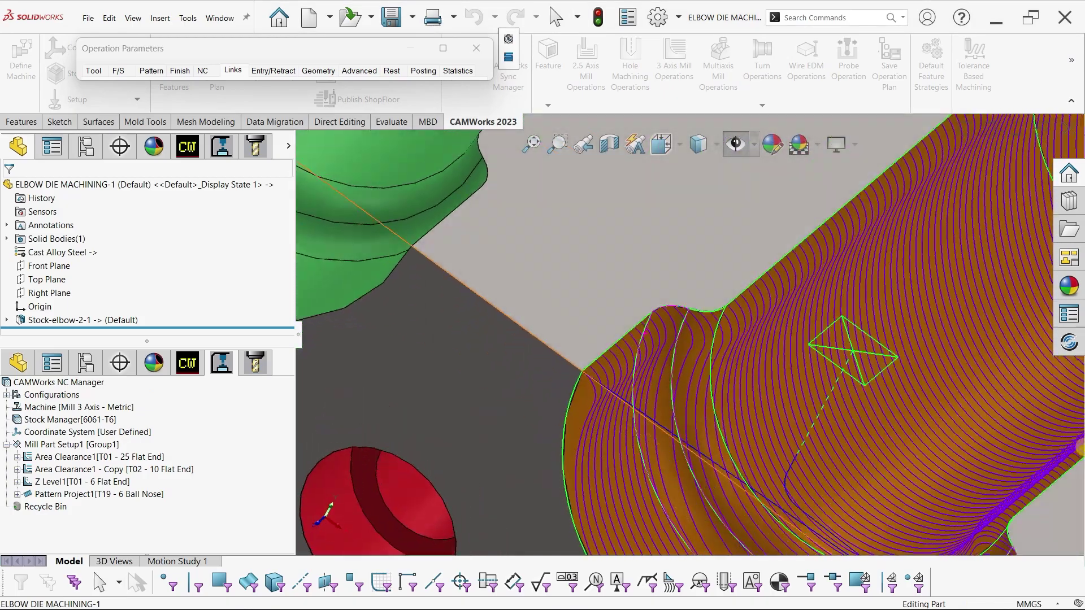
{"action": "scroll", "coordinate": [645, 333], "scroll_direction": "up", "scroll_amount": 2}
{"action": "scroll", "coordinate": [645, 334], "scroll_direction": "up", "scroll_amount": 2}
{"action": "scroll", "coordinate": [645, 334], "scroll_direction": "up", "scroll_amount": 2}
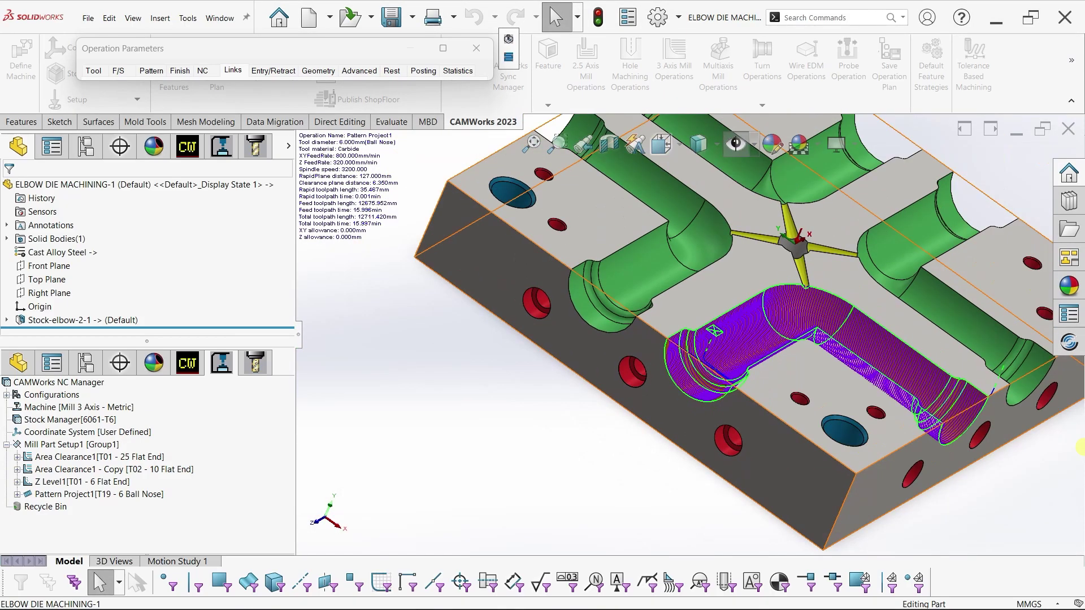
{"action": "middle_click_drag", "start_coordinate": [645, 334], "coordinate": [644, 334]}
{"action": "scroll", "coordinate": [644, 334], "scroll_direction": "down", "scroll_amount": 5}
{"action": "scroll", "coordinate": [644, 334], "scroll_direction": "up", "scroll_amount": 1}
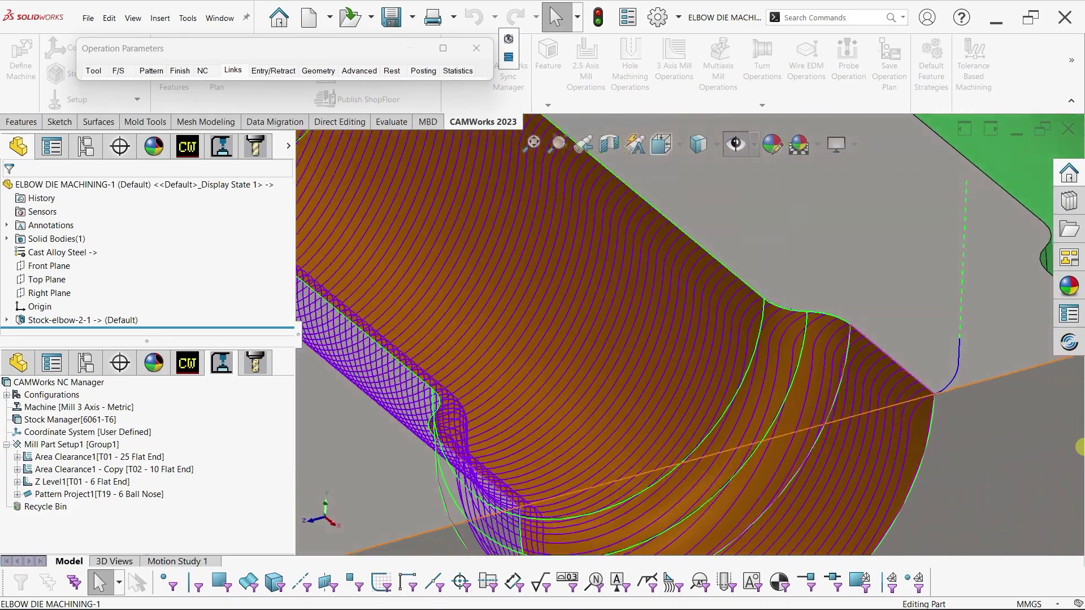
{"action": "scroll", "coordinate": [644, 334], "scroll_direction": "up", "scroll_amount": 1}
{"action": "scroll", "coordinate": [644, 334], "scroll_direction": "up", "scroll_amount": 2}
{"action": "scroll", "coordinate": [644, 333], "scroll_direction": "up", "scroll_amount": 2}
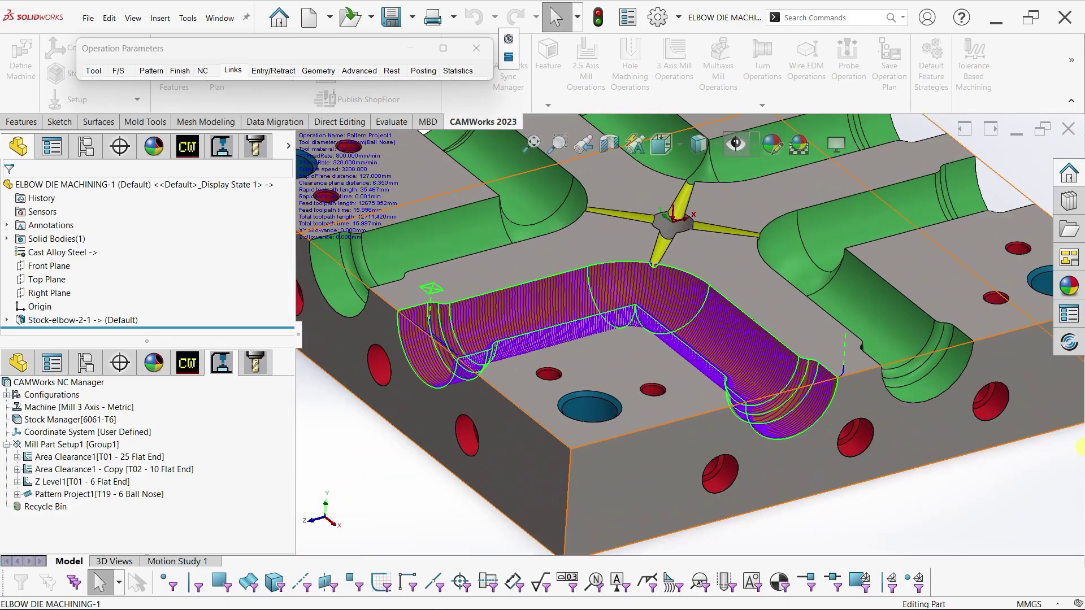
{"action": "middle_click_drag", "start_coordinate": [644, 333], "coordinate": [644, 334]}
{"action": "scroll", "coordinate": [645, 334], "scroll_direction": "down", "scroll_amount": 3}
{"action": "key", "text": "Escape"}
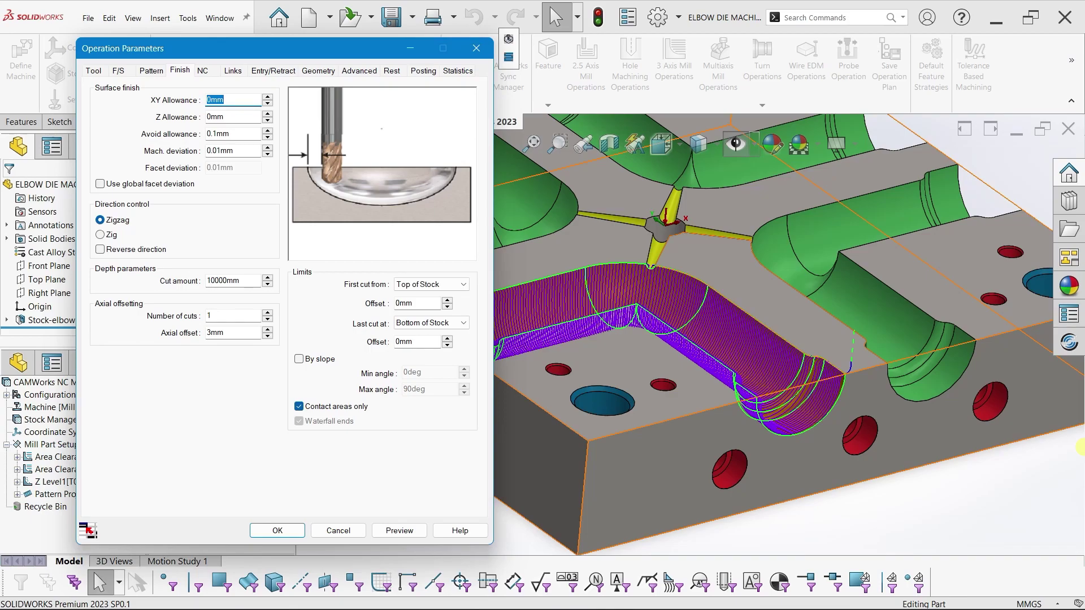
Preview a Cut Across flowline, turn off Reverse stepover and set cut amount 0.2.
{"action": "key", "text": "ctrl+shift+Tab"}
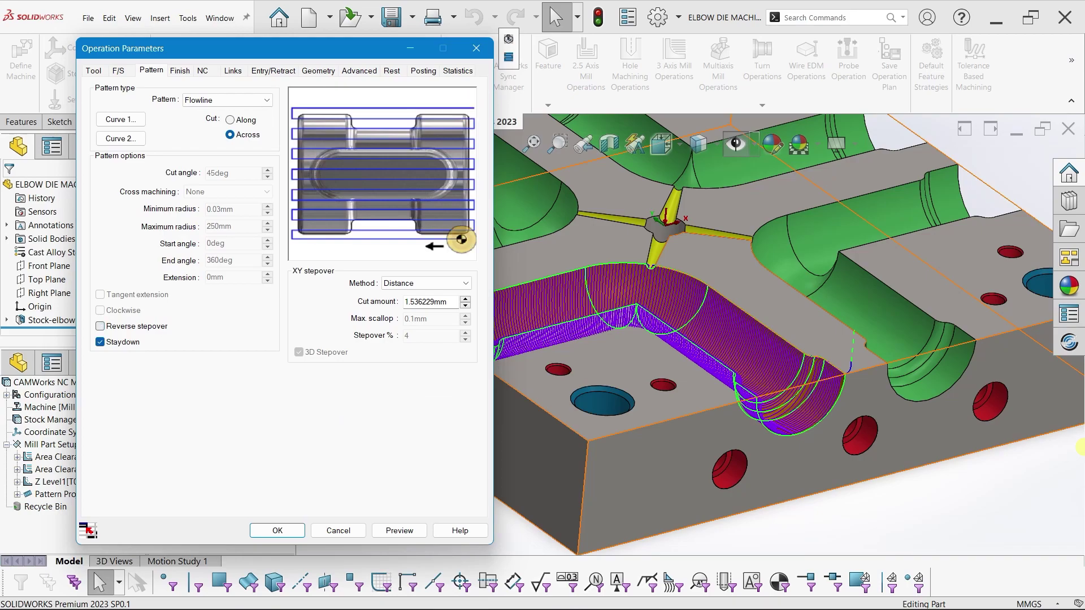
{"action": "left_click", "coordinate": [400, 530]}
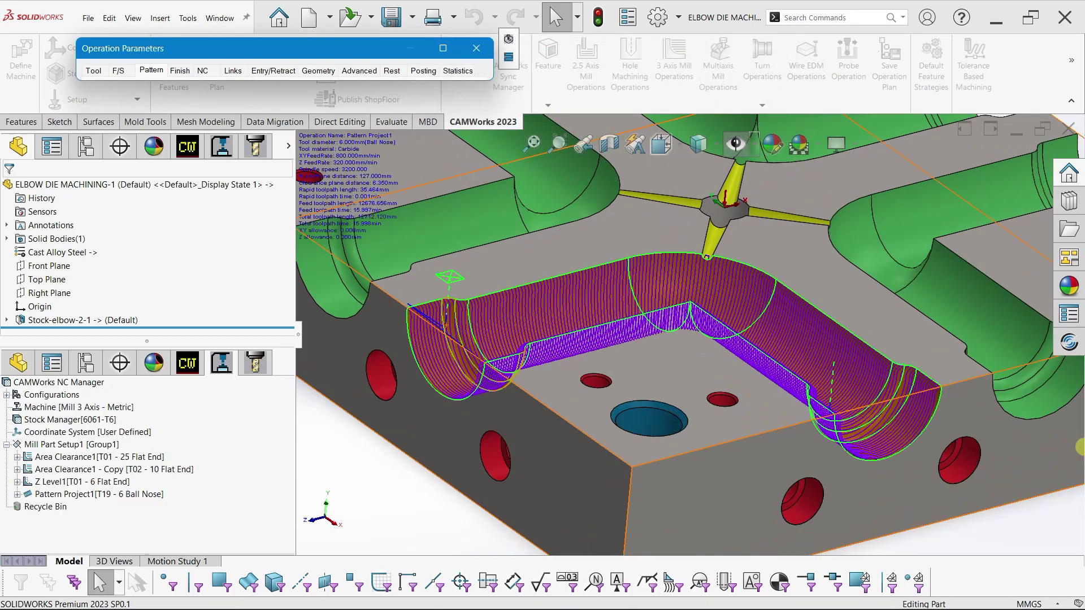
{"action": "scroll", "coordinate": [1079, 447], "scroll_direction": "down", "scroll_amount": 2}
{"action": "scroll", "coordinate": [1079, 447], "scroll_direction": "down", "scroll_amount": 2}
{"action": "scroll", "coordinate": [1079, 447], "scroll_direction": "down", "scroll_amount": 2}
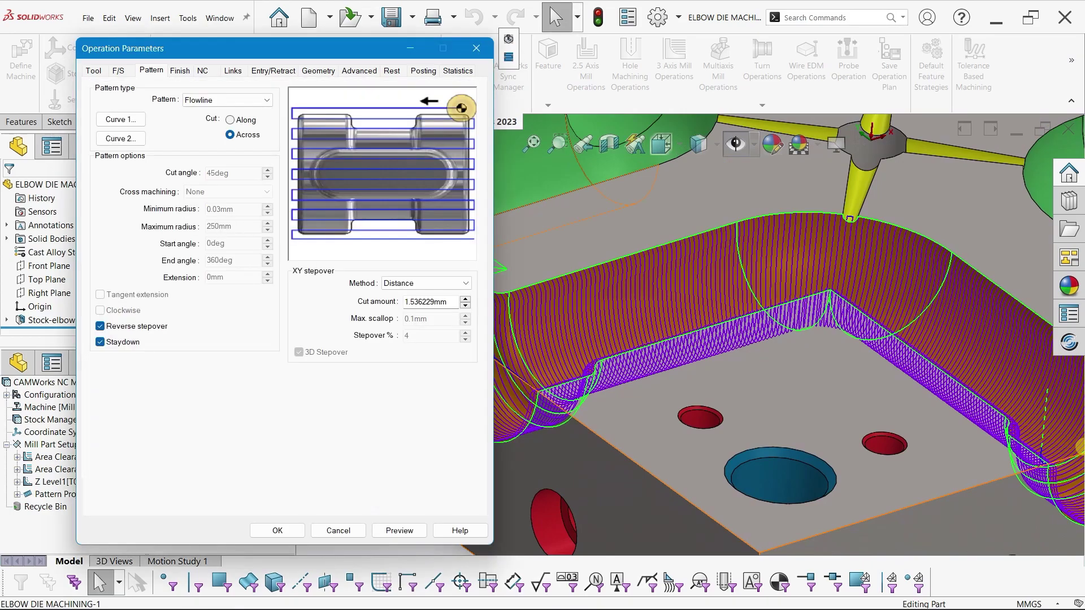
{"action": "scroll", "coordinate": [1079, 446], "scroll_direction": "up", "scroll_amount": 3}
{"action": "scroll", "coordinate": [1079, 446], "scroll_direction": "up", "scroll_amount": 1}
{"action": "left_click", "coordinate": [100, 326]}
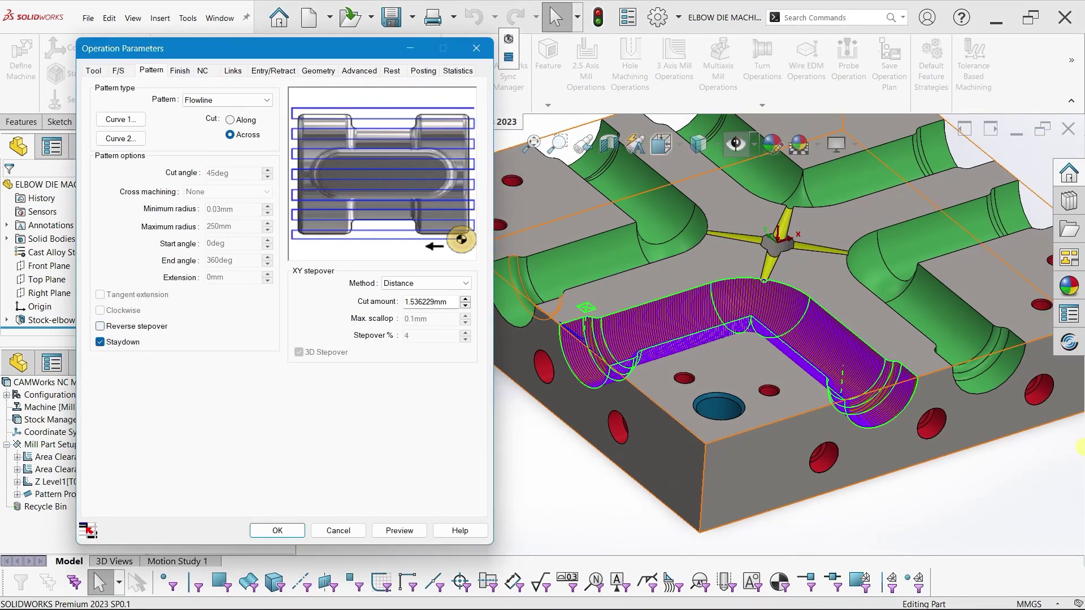
{"action": "left_click", "coordinate": [443, 302]}
{"action": "type", "text": "0.2"}
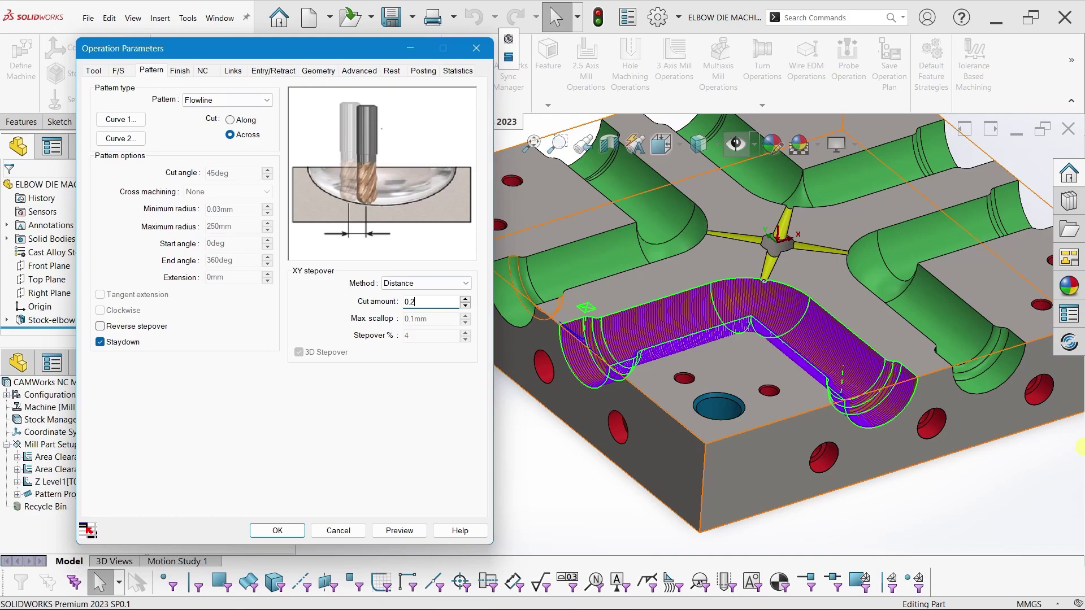
Set Finish Direction control to Zig, regenerate, and zoom in on the denser passes.
{"action": "key", "text": "ctrl+Tab"}
{"action": "key", "text": "Tab"}
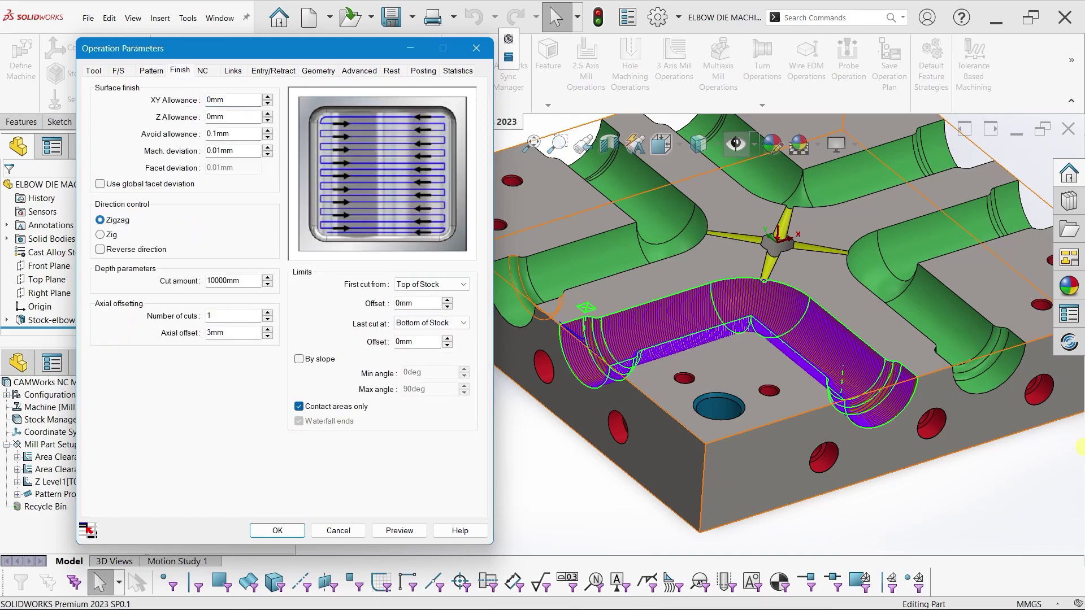
{"action": "key", "text": "Down"}
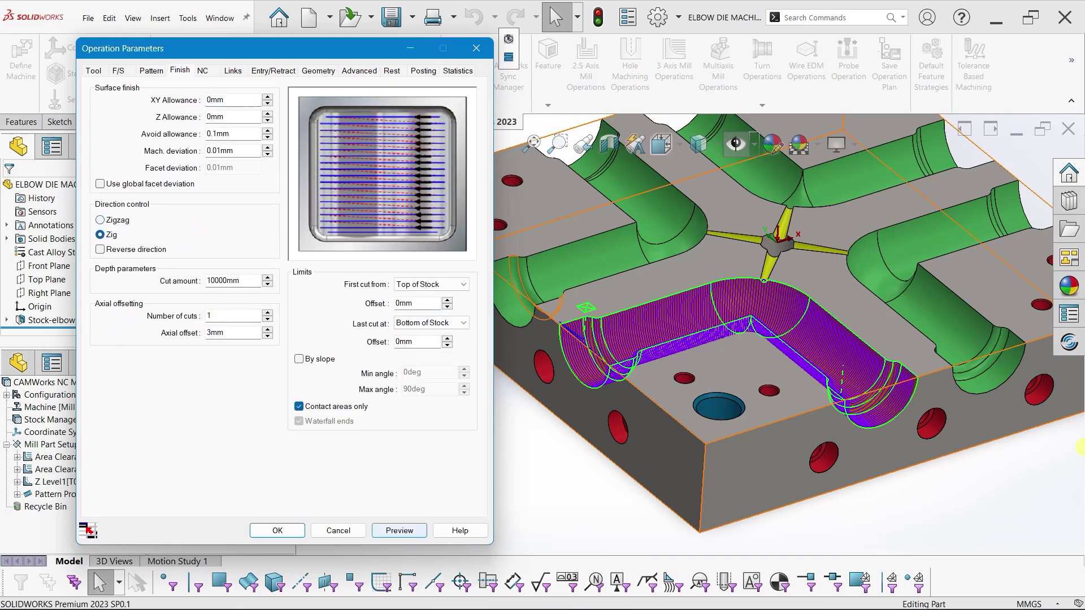
{"action": "key", "text": "Return"}
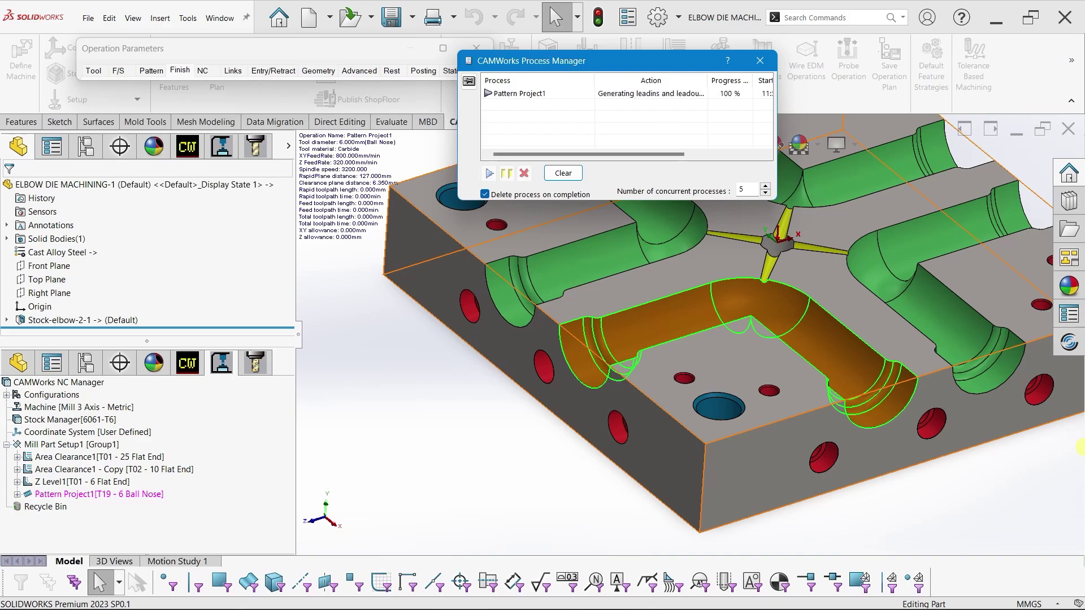
{"action": "scroll", "coordinate": [584, 387], "scroll_direction": "down", "scroll_amount": 2}
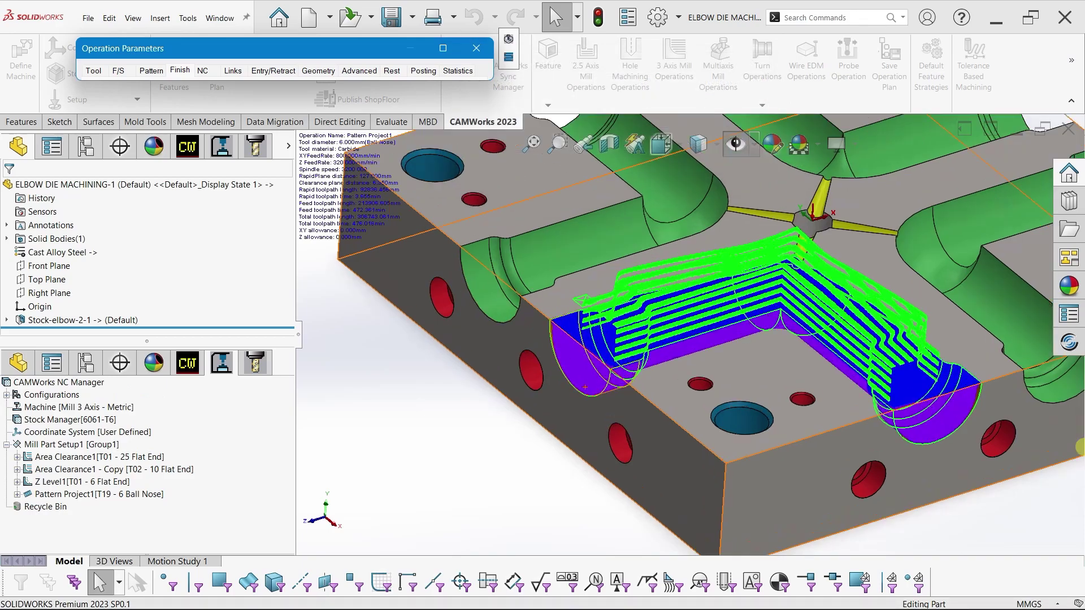
{"action": "scroll", "coordinate": [584, 387], "scroll_direction": "down", "scroll_amount": 2}
{"action": "scroll", "coordinate": [587, 378], "scroll_direction": "down", "scroll_amount": 2}
{"action": "scroll", "coordinate": [593, 367], "scroll_direction": "down", "scroll_amount": 2}
{"action": "scroll", "coordinate": [600, 356], "scroll_direction": "down", "scroll_amount": 2}
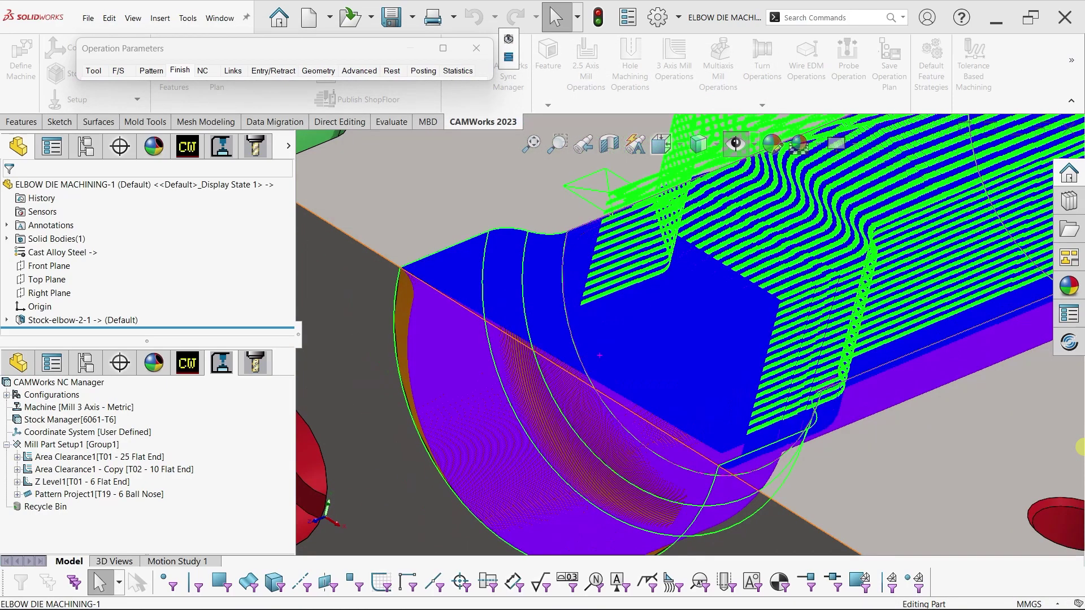
{"action": "scroll", "coordinate": [599, 355], "scroll_direction": "down", "scroll_amount": 2}
{"action": "scroll", "coordinate": [600, 356], "scroll_direction": "down", "scroll_amount": 2}
{"action": "scroll", "coordinate": [599, 355], "scroll_direction": "up", "scroll_amount": 4}
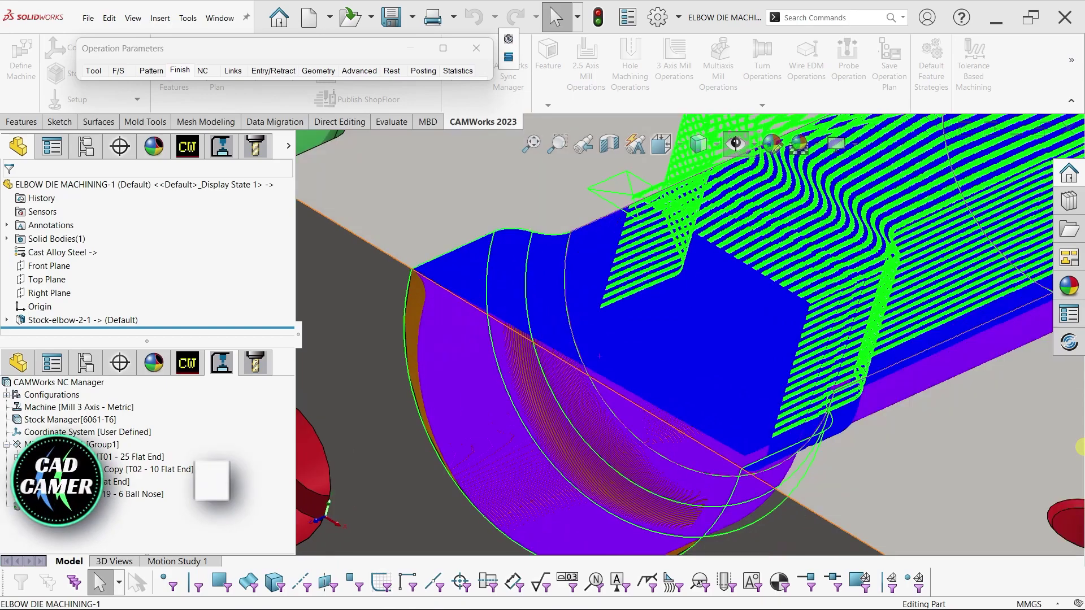
{"action": "scroll", "coordinate": [599, 356], "scroll_direction": "up", "scroll_amount": 3}
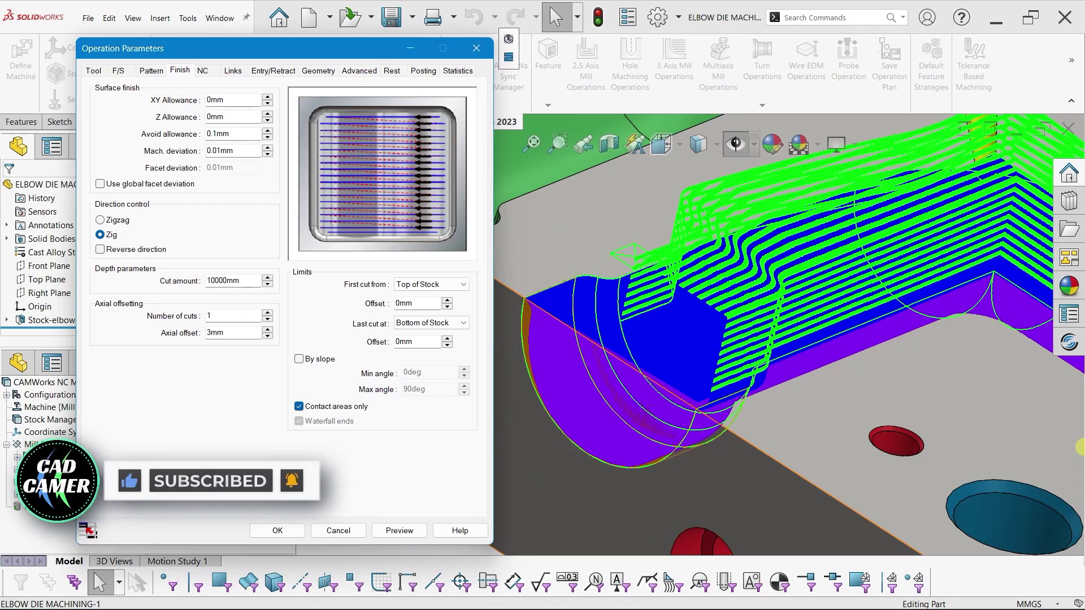
Switch the cutting direction back to Zigzag and preview the toolpath on the elbow.
{"action": "left_click", "coordinate": [100, 219]}
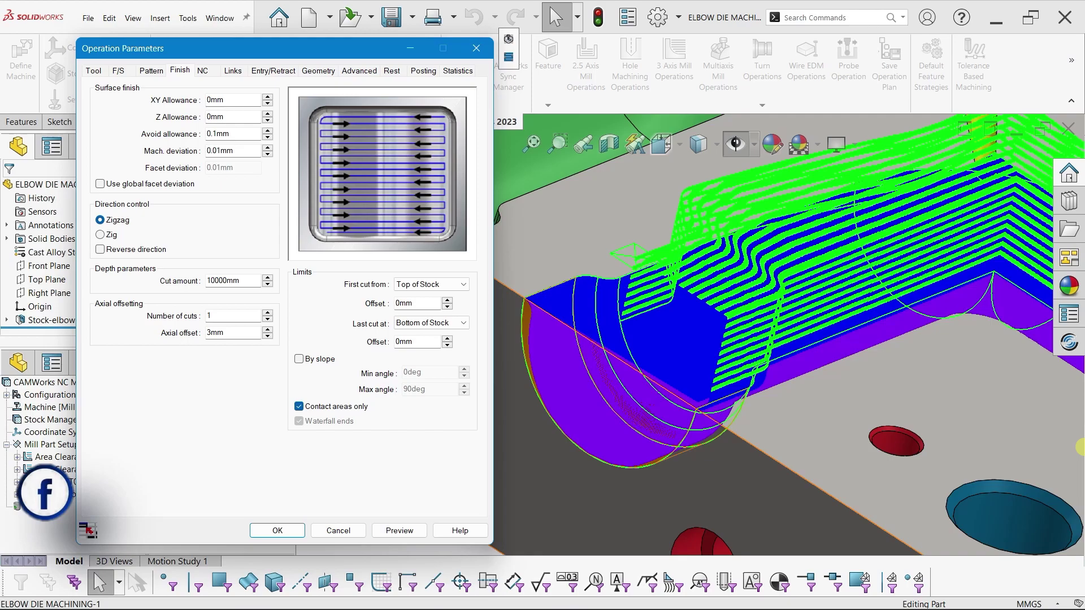
{"action": "left_click", "coordinate": [400, 531]}
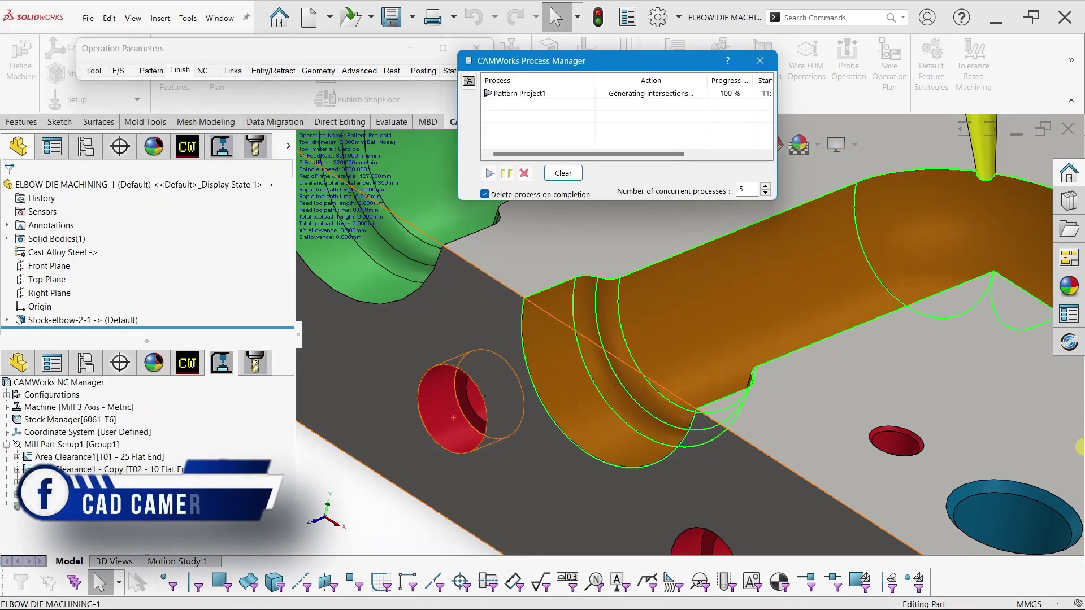
{"action": "scroll", "coordinate": [1079, 446], "scroll_direction": "up", "scroll_amount": 3}
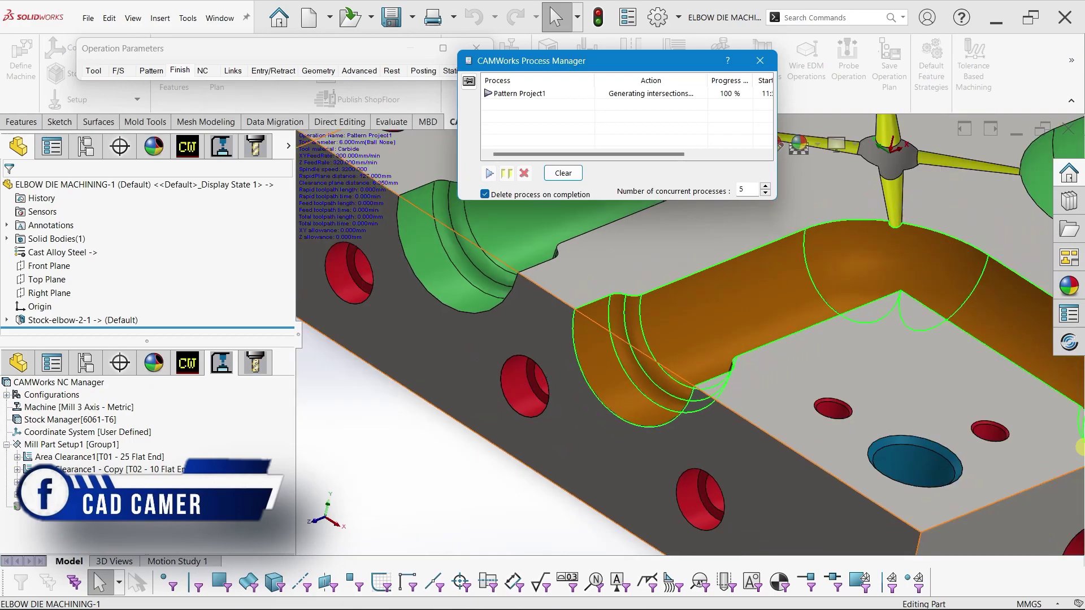
{"action": "scroll", "coordinate": [1079, 446], "scroll_direction": "up", "scroll_amount": 2}
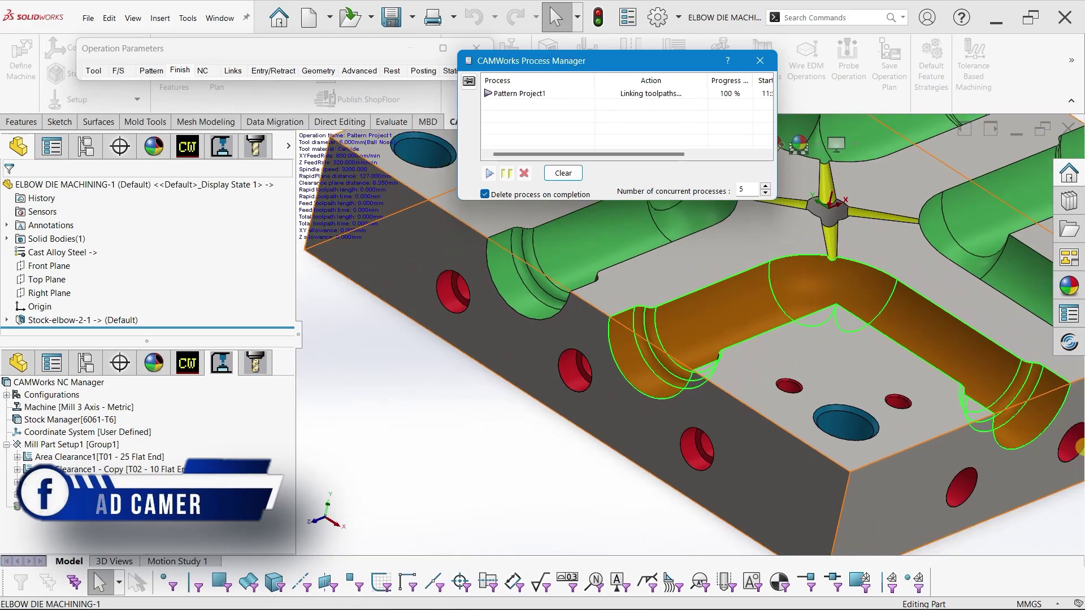
{"action": "scroll", "coordinate": [1079, 447], "scroll_direction": "up", "scroll_amount": 2}
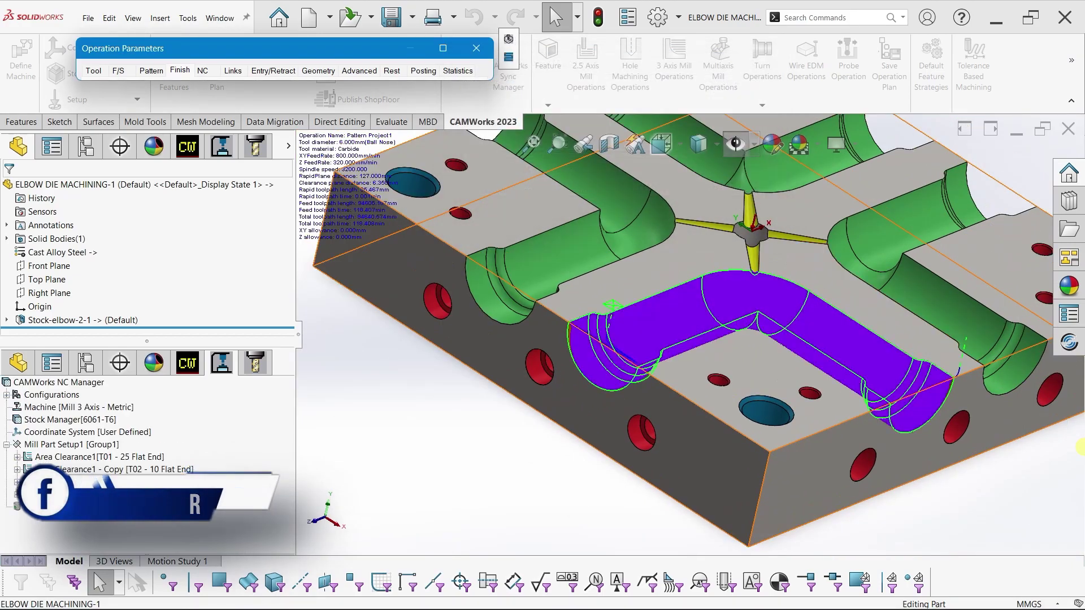
{"action": "scroll", "coordinate": [622, 313], "scroll_direction": "down", "scroll_amount": 3}
{"action": "scroll", "coordinate": [552, 340], "scroll_direction": "down", "scroll_amount": 4}
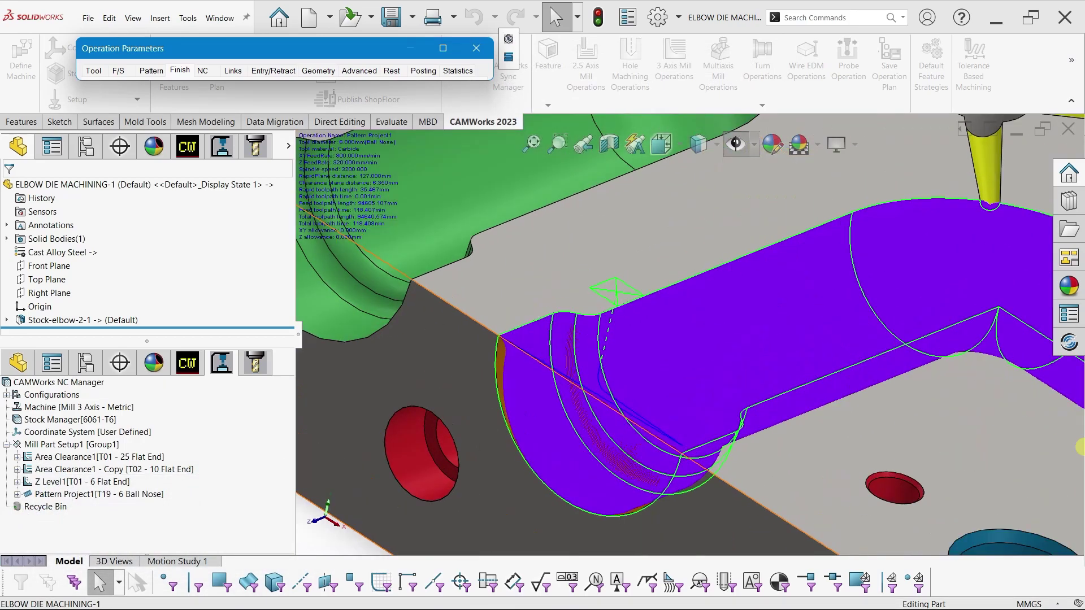
{"action": "scroll", "coordinate": [552, 340], "scroll_direction": "down", "scroll_amount": 4}
{"action": "scroll", "coordinate": [552, 340], "scroll_direction": "down", "scroll_amount": 4}
Inspect the 94640.574mm dense flowline toolpath and accept the operation parameters.
{"action": "scroll", "coordinate": [672, 334], "scroll_direction": "up", "scroll_amount": 2}
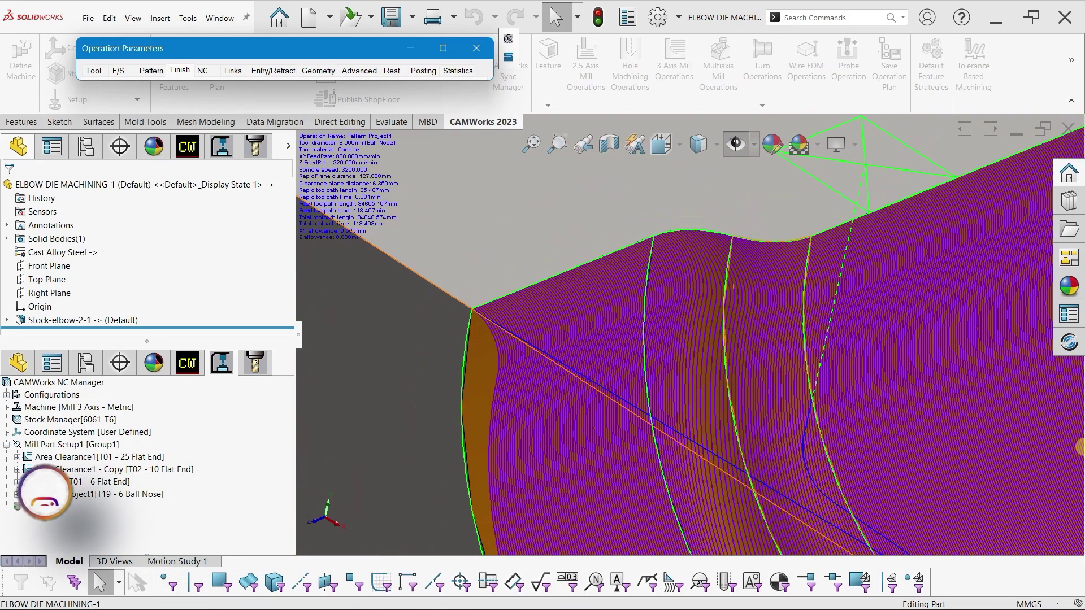
{"action": "scroll", "coordinate": [672, 333], "scroll_direction": "up", "scroll_amount": 3}
{"action": "scroll", "coordinate": [678, 338], "scroll_direction": "up", "scroll_amount": 2}
{"action": "scroll", "coordinate": [678, 339], "scroll_direction": "up", "scroll_amount": 3}
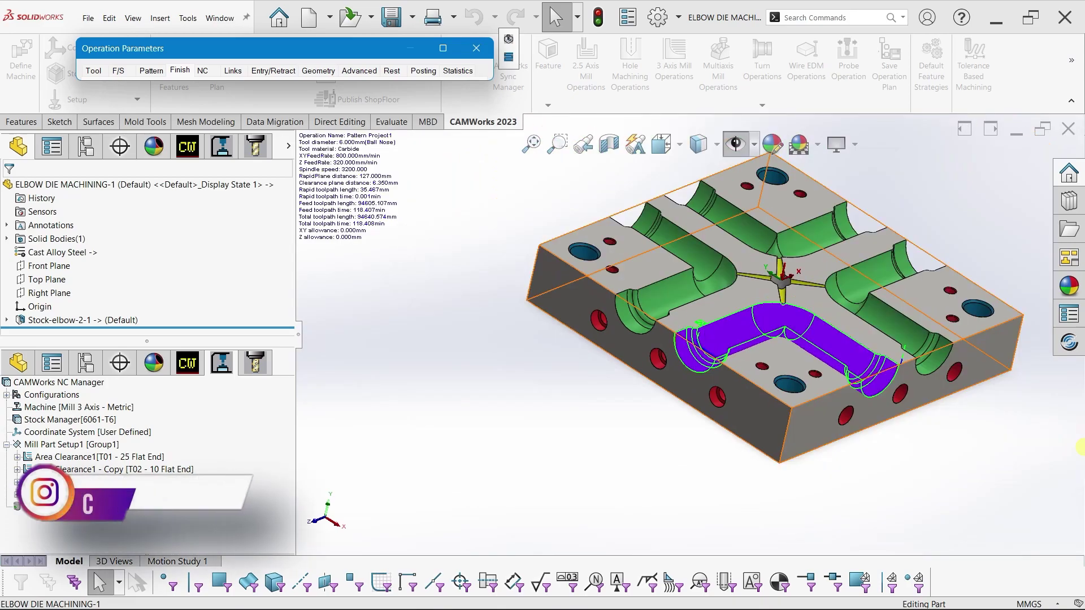
{"action": "scroll", "coordinate": [621, 316], "scroll_direction": "down", "scroll_amount": 3}
{"action": "scroll", "coordinate": [622, 316], "scroll_direction": "down", "scroll_amount": 2}
{"action": "scroll", "coordinate": [678, 338], "scroll_direction": "down", "scroll_amount": 2}
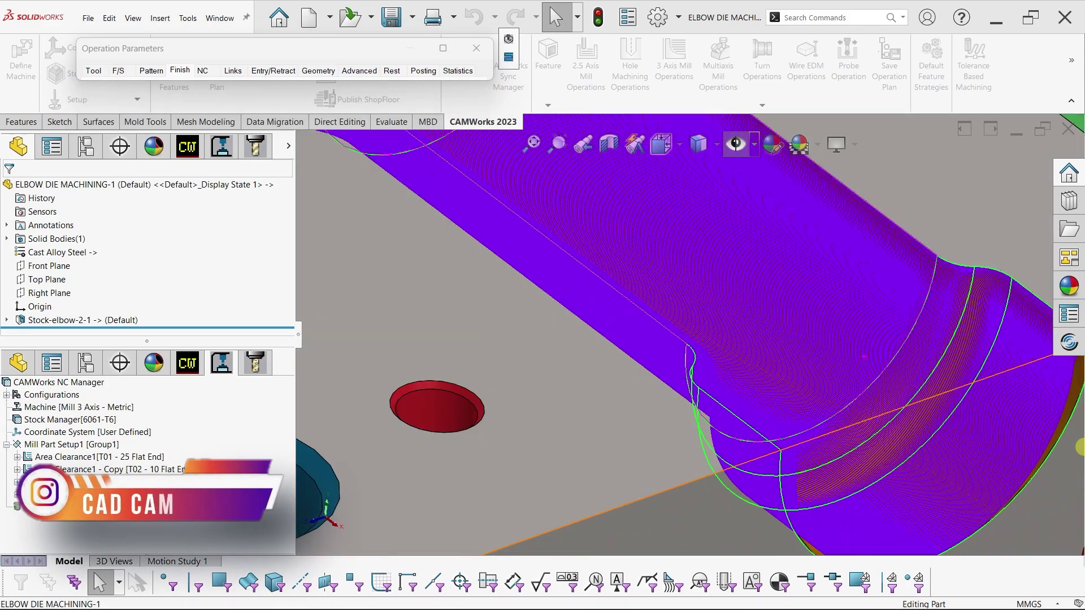
{"action": "scroll", "coordinate": [678, 339], "scroll_direction": "up", "scroll_amount": 4}
{"action": "scroll", "coordinate": [678, 339], "scroll_direction": "up", "scroll_amount": 3}
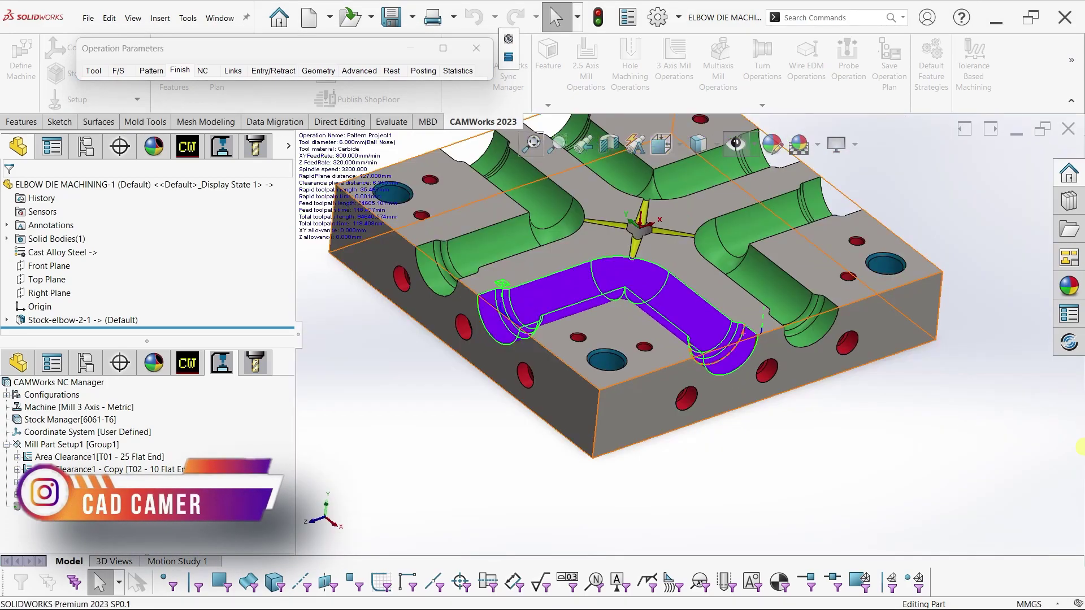
{"action": "left_click", "coordinate": [277, 530]}
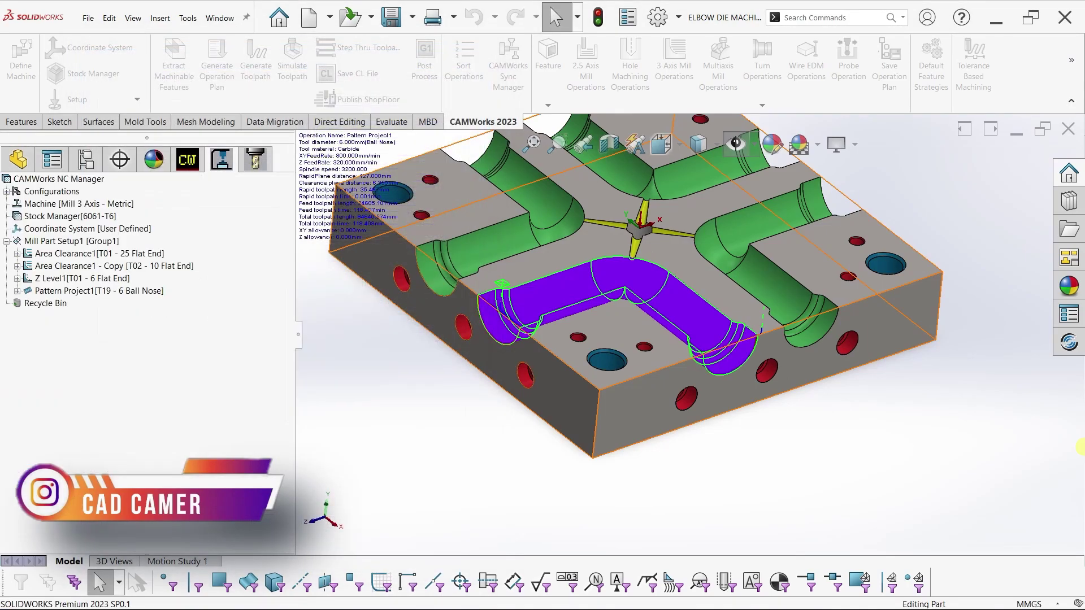
Post-process Pattern Project1 with NC Code (*.nc) as the output type.
{"action": "scroll", "coordinate": [621, 339], "scroll_direction": "down", "scroll_amount": 1}
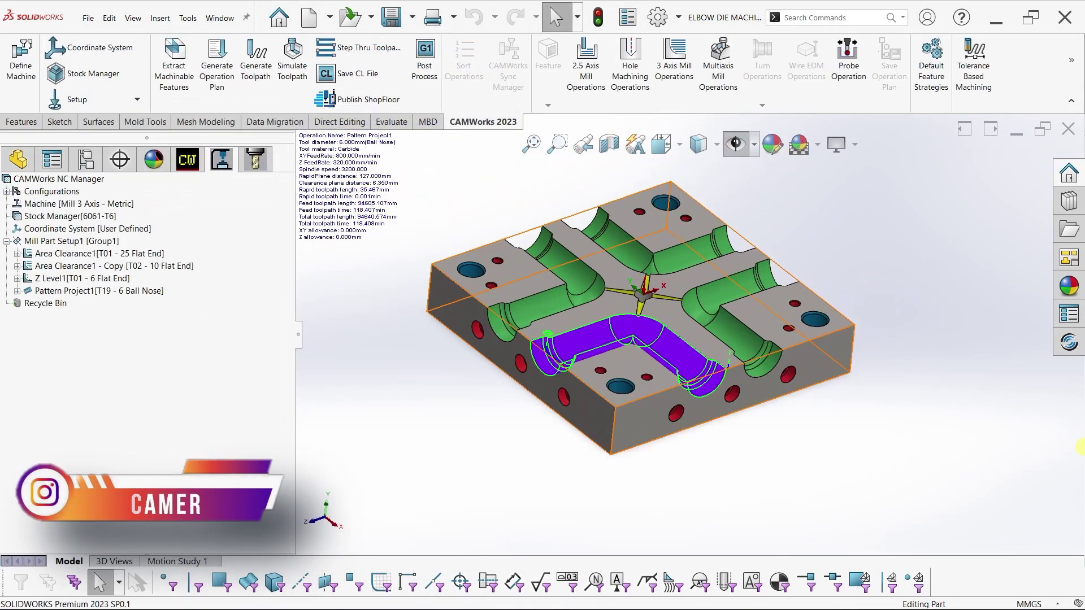
{"action": "scroll", "coordinate": [621, 339], "scroll_direction": "down", "scroll_amount": 1}
{"action": "right_click", "coordinate": [115, 290]}
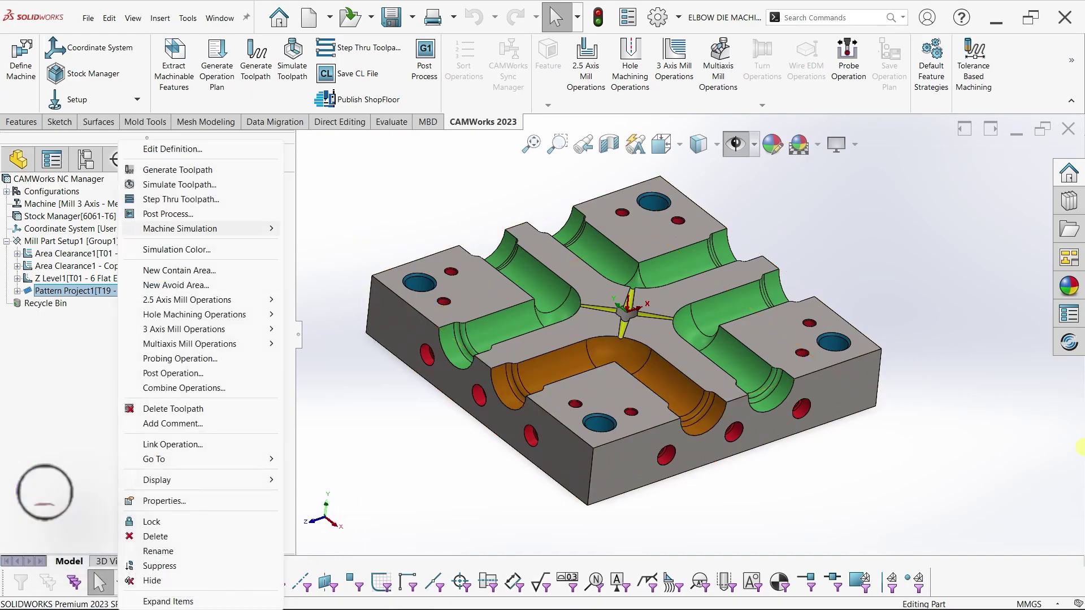
{"action": "left_click", "coordinate": [170, 214]}
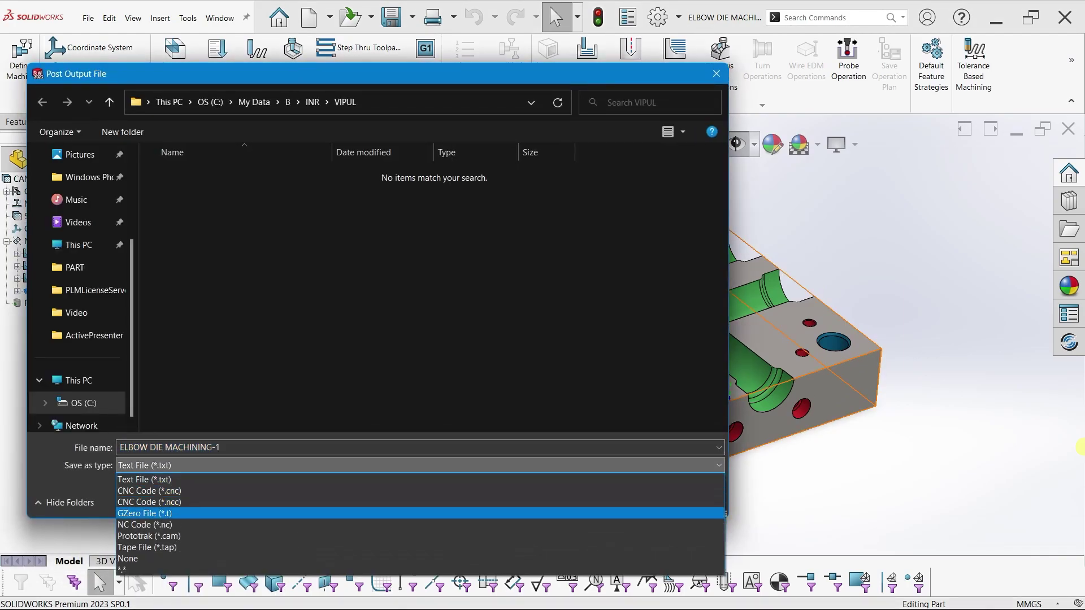
{"action": "left_click", "coordinate": [170, 524]}
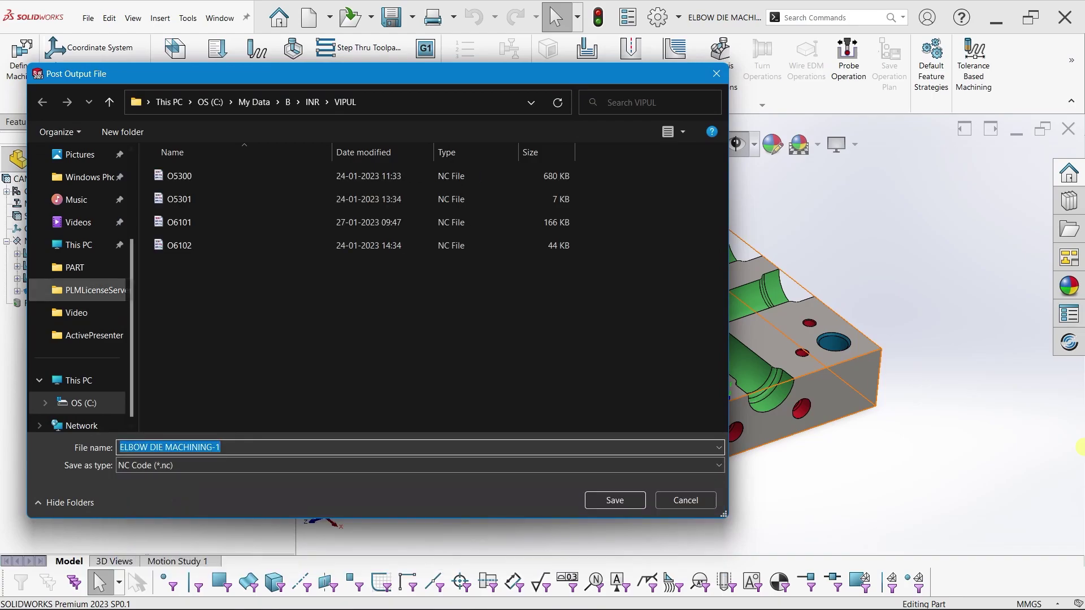
{"action": "scroll", "coordinate": [80, 282], "scroll_direction": "up", "scroll_amount": 2}
Save ELBOW DIE MACHINING-1.nc to the Desktop and generate the NC code.
{"action": "left_click", "coordinate": [77, 154]}
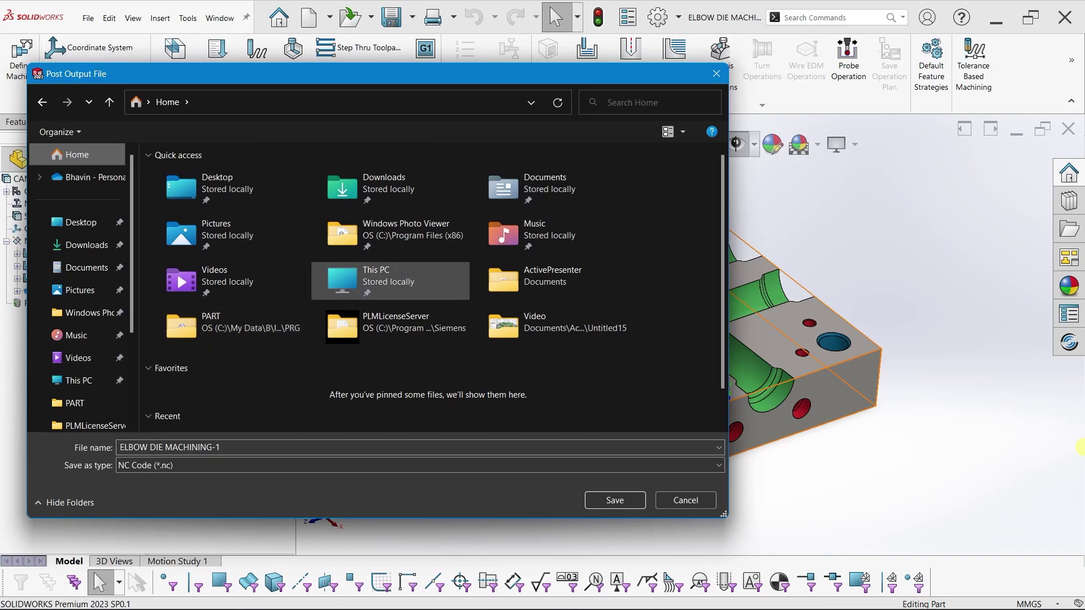
{"action": "key", "text": "alt+n"}
{"action": "key", "text": "Return"}
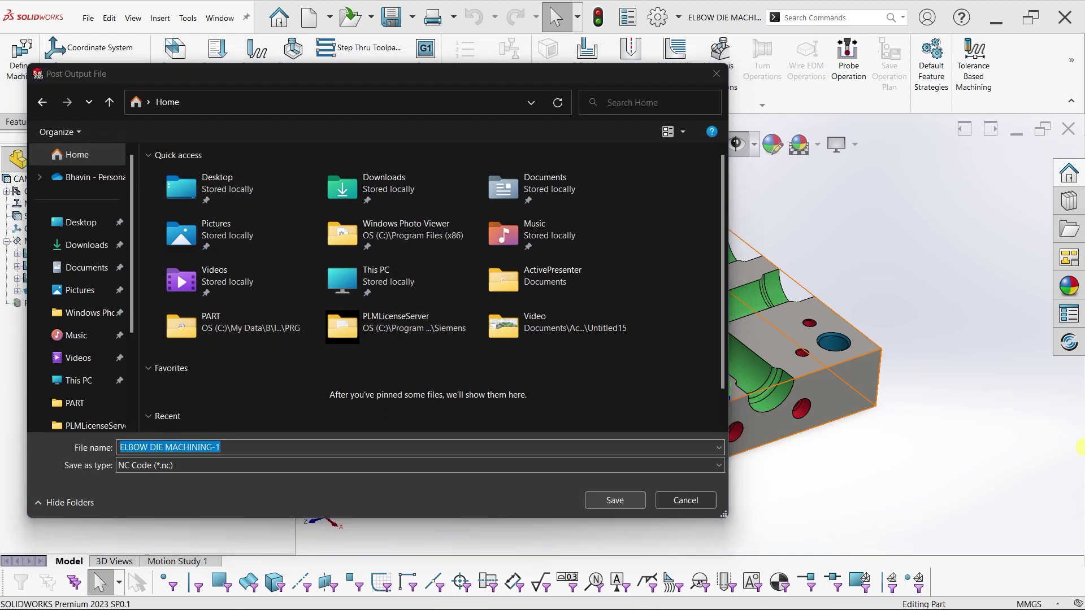
{"action": "key", "text": "Return"}
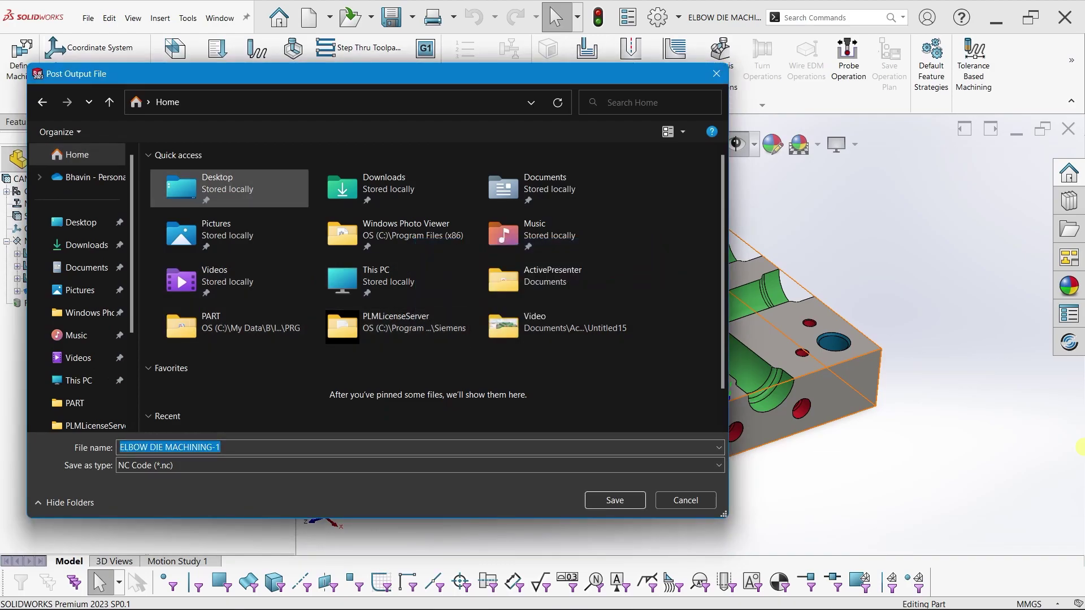
{"action": "double_click", "coordinate": [181, 186]}
{"action": "key", "text": "Return"}
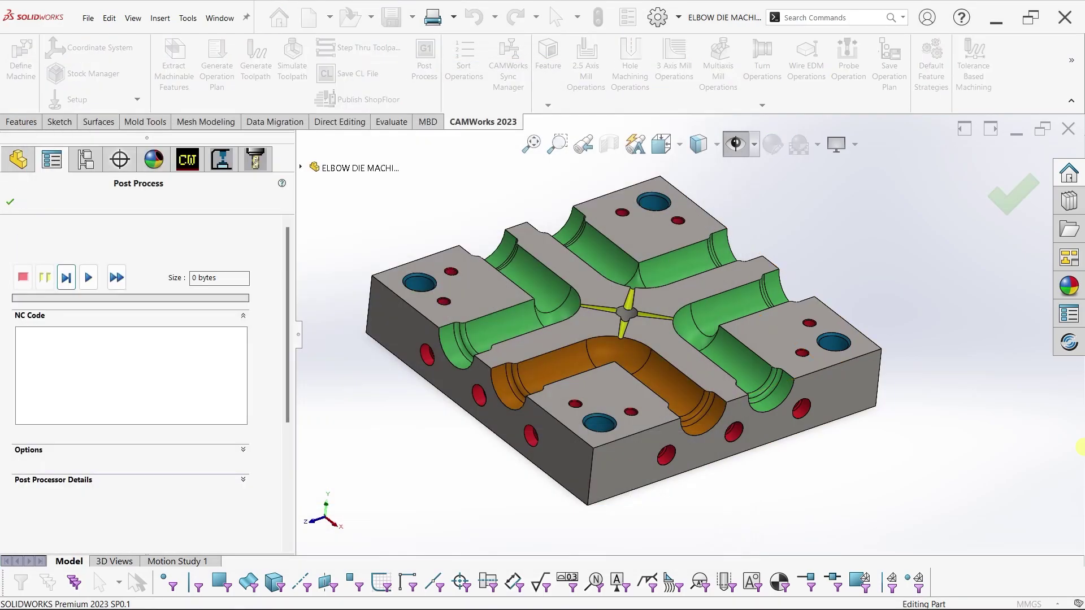
{"action": "left_click", "coordinate": [116, 277]}
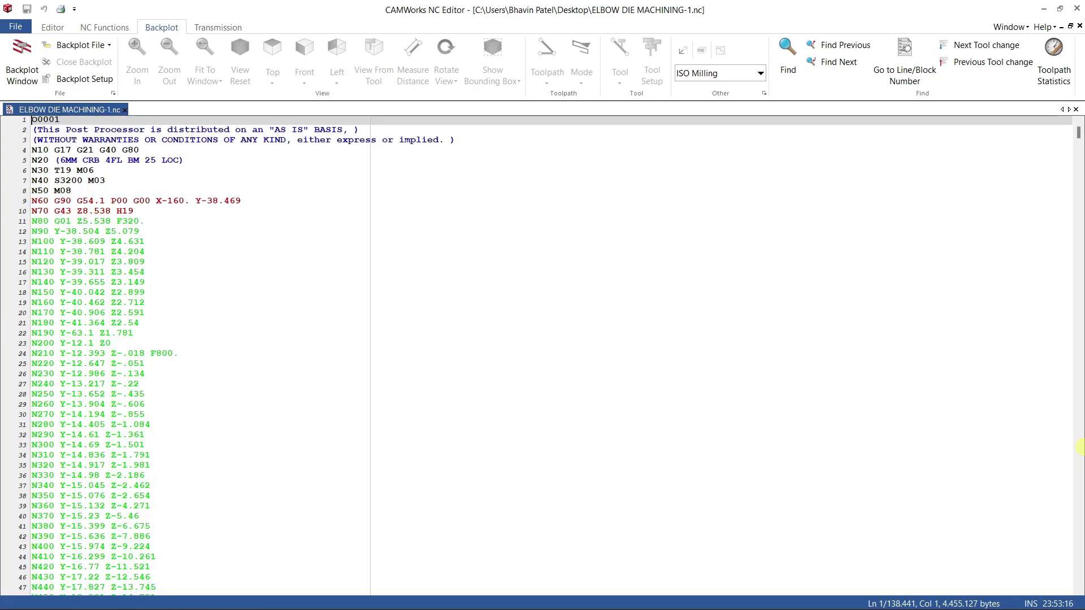
Backplot ELBOW DIE MACHINING-1.nc in a top-down view and play it to program end.
{"action": "left_click", "coordinate": [22, 62]}
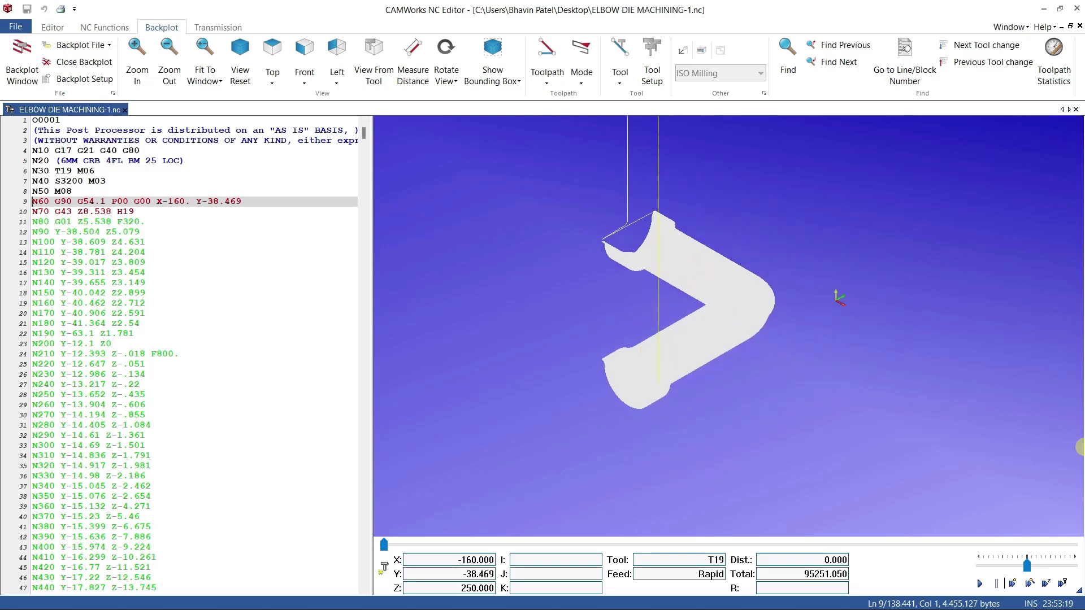
{"action": "left_click_drag", "start_coordinate": [565, 311], "coordinate": [734, 319]}
{"action": "key", "text": "space"}
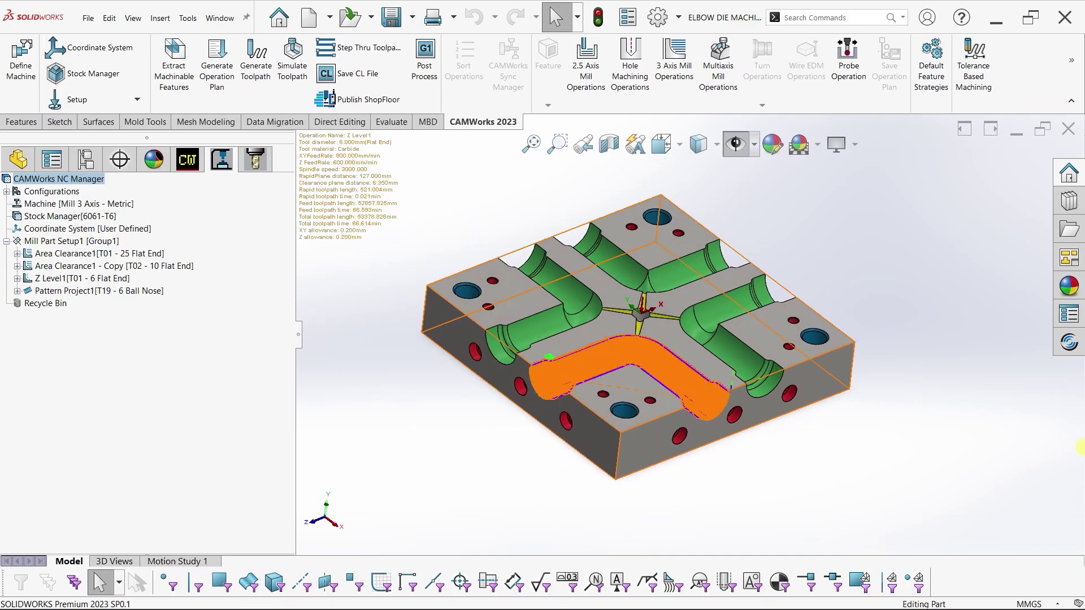
Give Area Clearance1 - Copy a new simulation colour.
{"action": "right_click", "coordinate": [56, 266]}
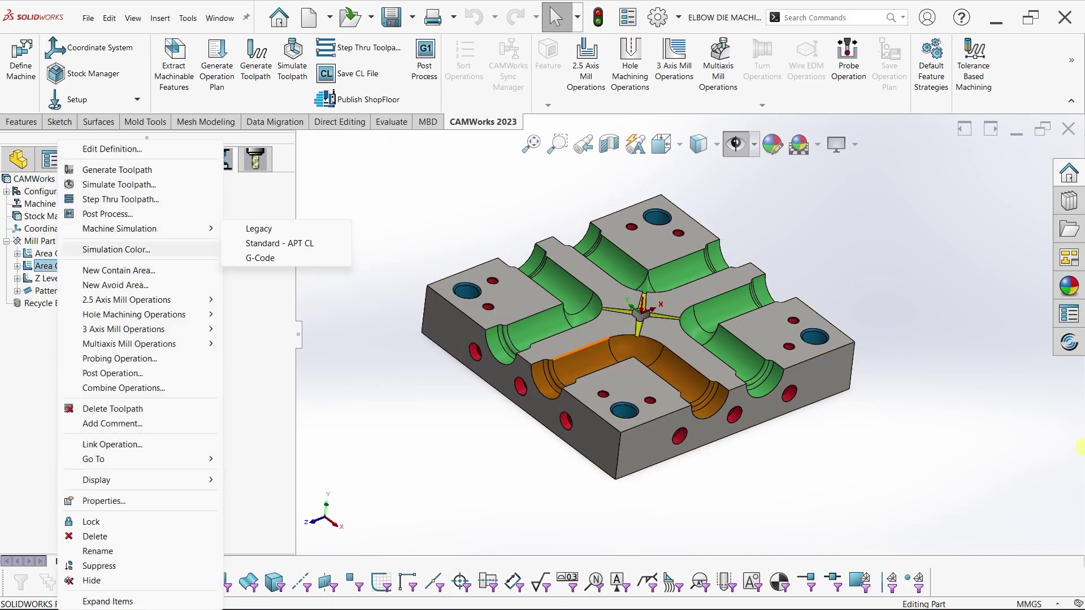
{"action": "left_click", "coordinate": [116, 249]}
{"action": "left_click", "coordinate": [574, 274]}
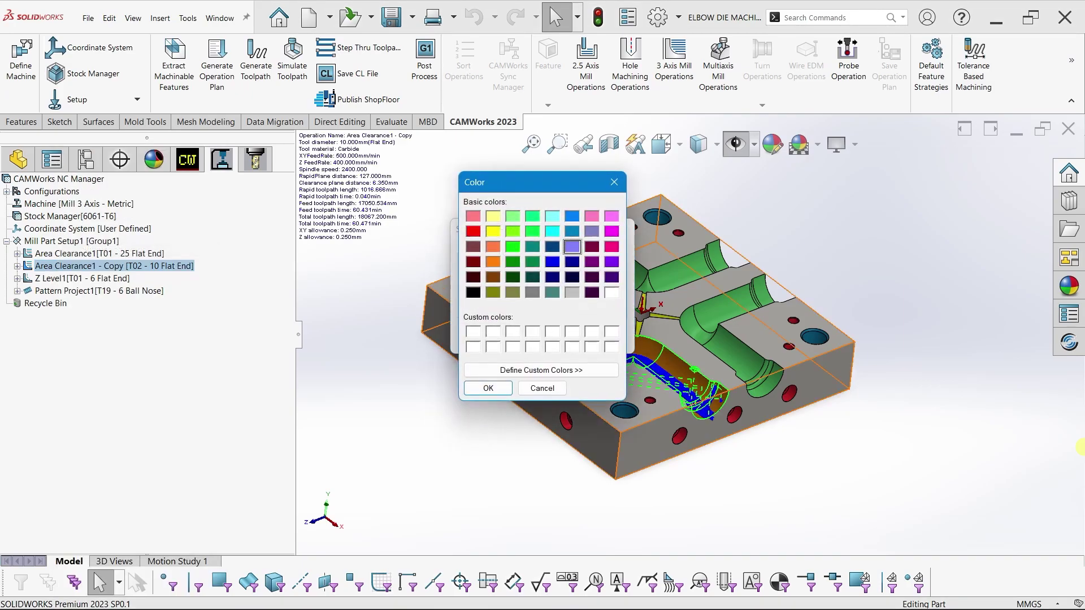
{"action": "left_click", "coordinate": [488, 388]}
{"action": "left_click", "coordinate": [490, 337]}
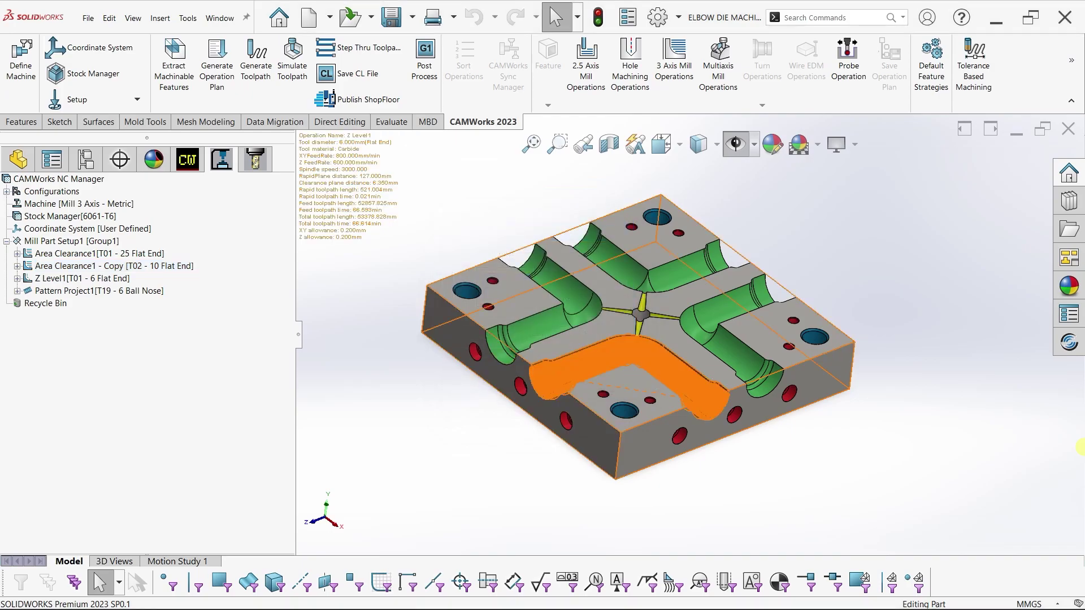
Set Z Level1's simulation colour to orange.
{"action": "right_click", "coordinate": [53, 278]}
{"action": "left_click", "coordinate": [129, 249]}
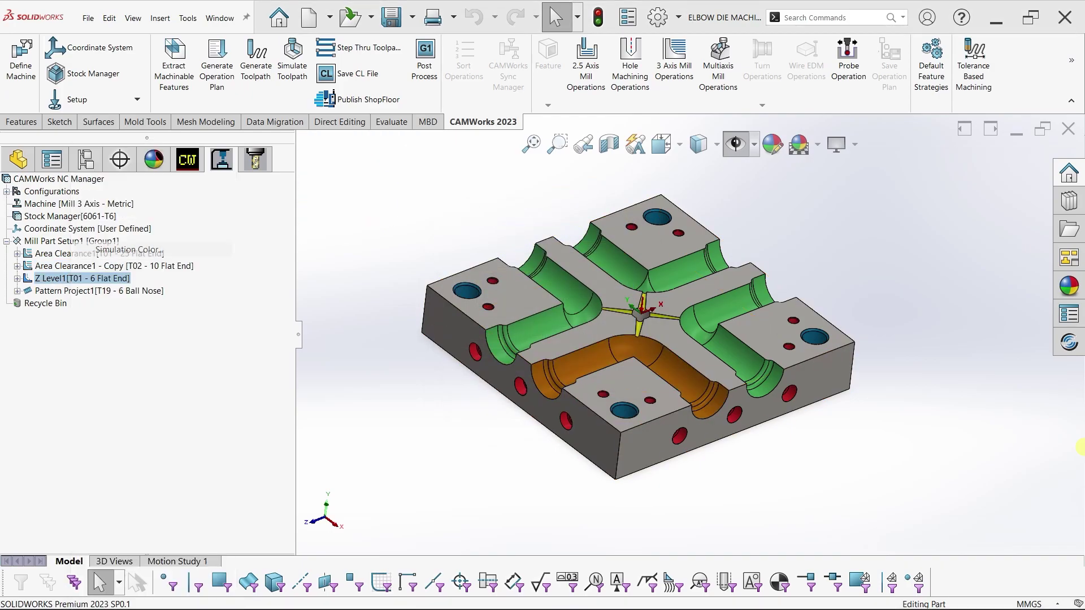
{"action": "left_click", "coordinate": [574, 274]}
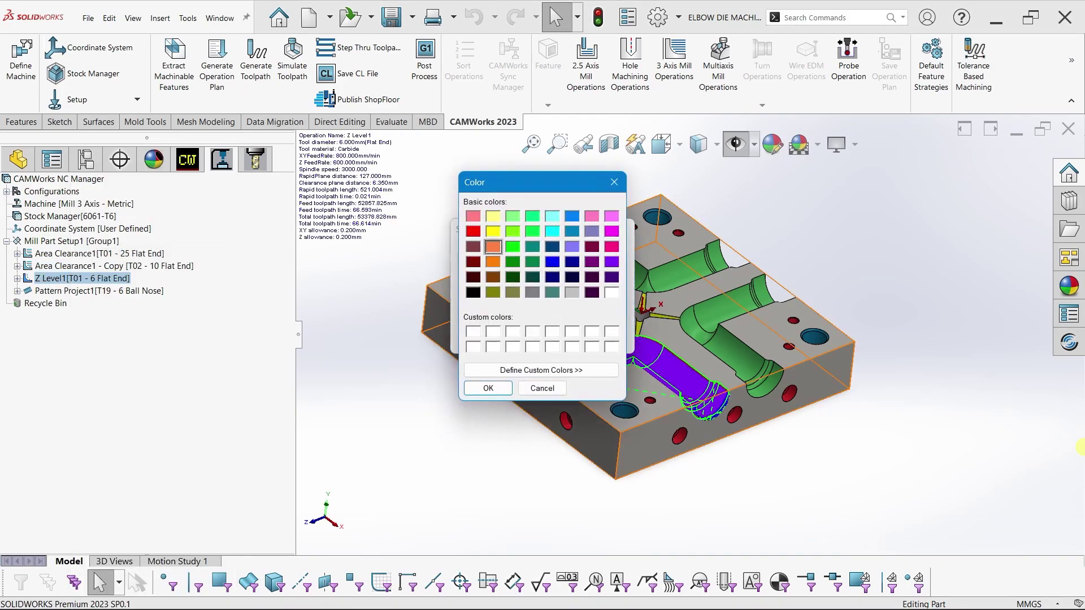
{"action": "left_click", "coordinate": [488, 388]}
{"action": "left_click", "coordinate": [489, 337]}
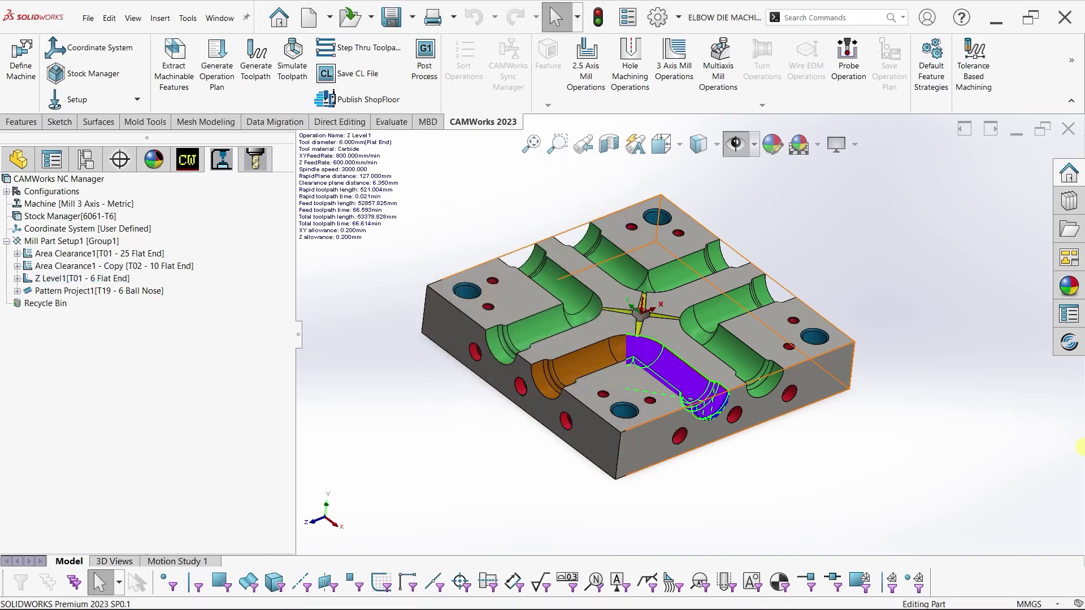
Set Pattern Project1's simulation colour to cyan and launch Simulate Toolpath on it.
{"action": "right_click", "coordinate": [142, 290]}
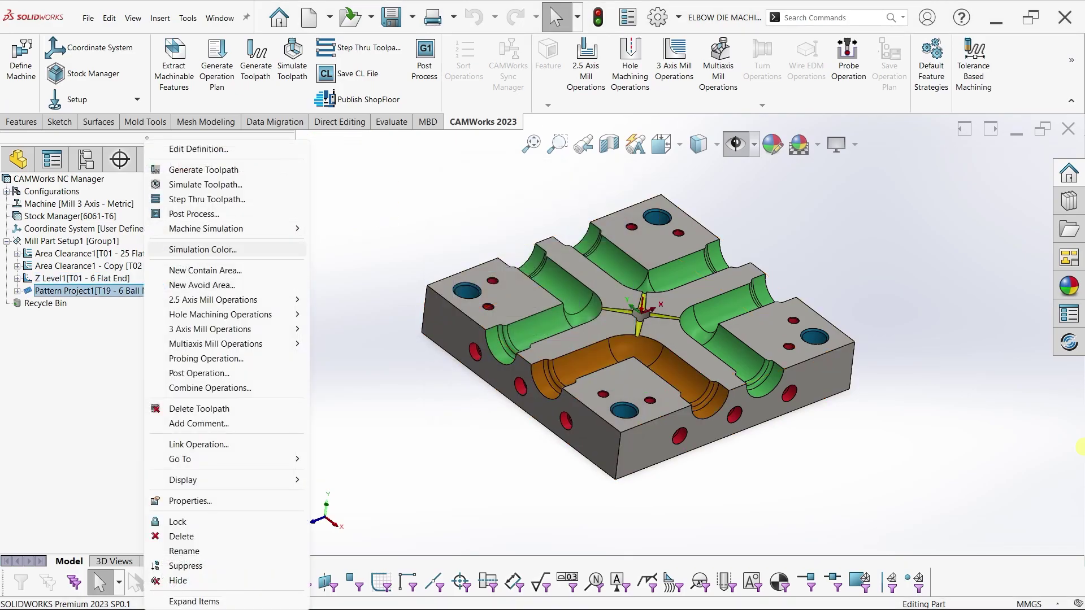
{"action": "left_click", "coordinate": [203, 249]}
{"action": "left_click", "coordinate": [575, 274]}
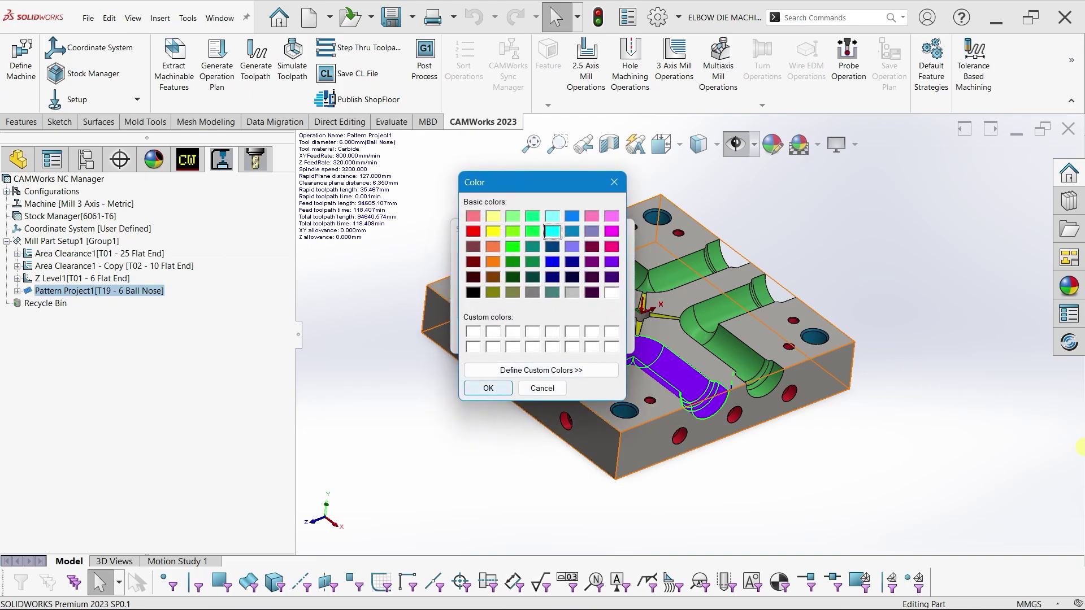
{"action": "left_click", "coordinate": [488, 389]}
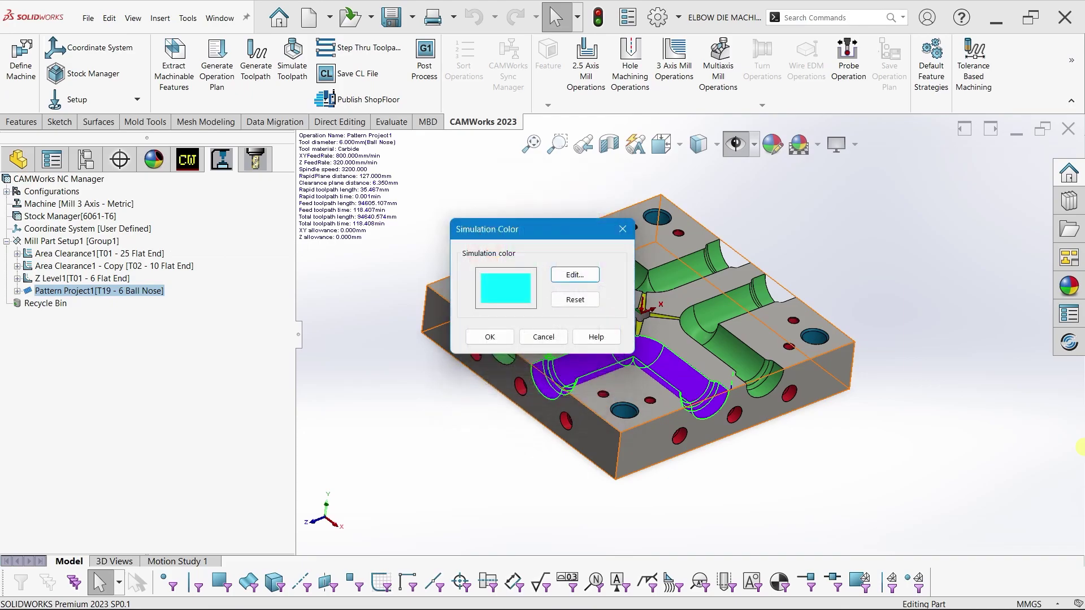
{"action": "left_click", "coordinate": [490, 337]}
{"action": "right_click", "coordinate": [147, 291]}
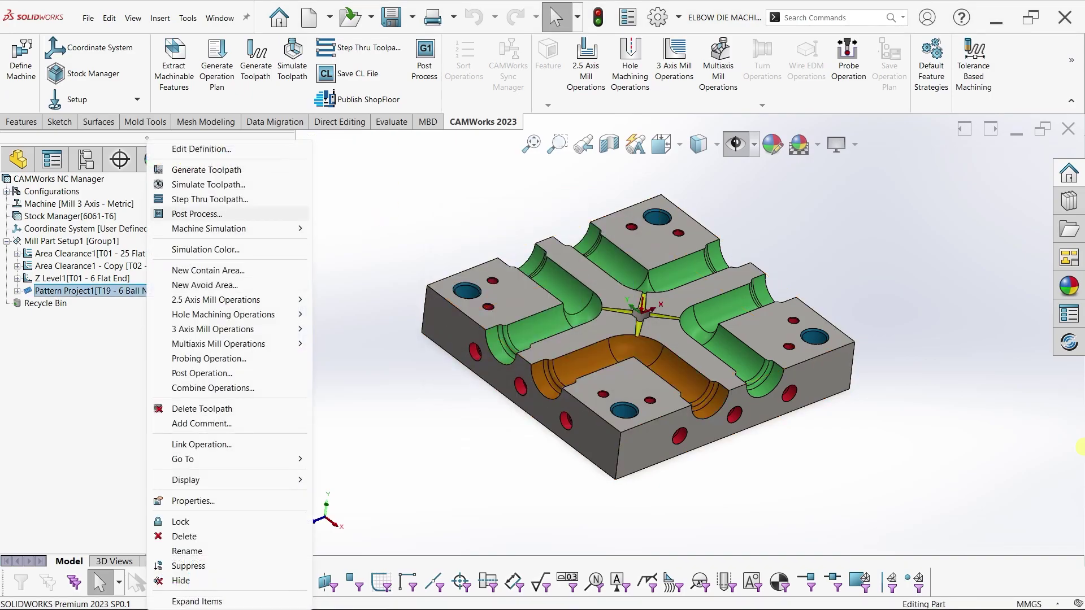
{"action": "left_click", "coordinate": [208, 184]}
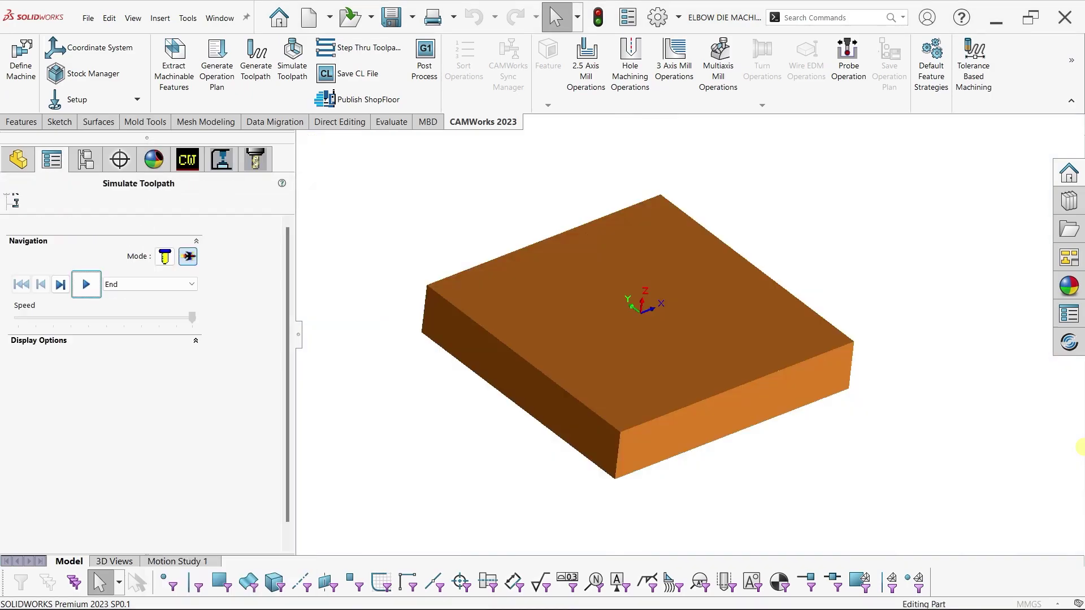
Reset the simulation and set its run mode to Run to End.
{"action": "left_click", "coordinate": [170, 284]}
{"action": "left_click", "coordinate": [131, 298]}
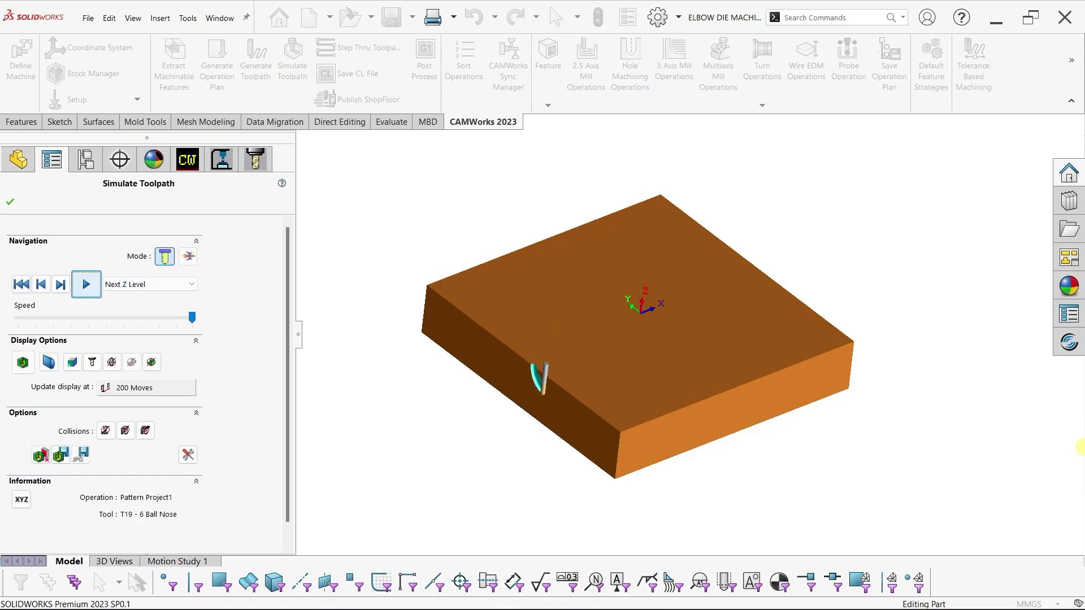
{"action": "left_click", "coordinate": [21, 284]}
{"action": "left_click", "coordinate": [149, 284]}
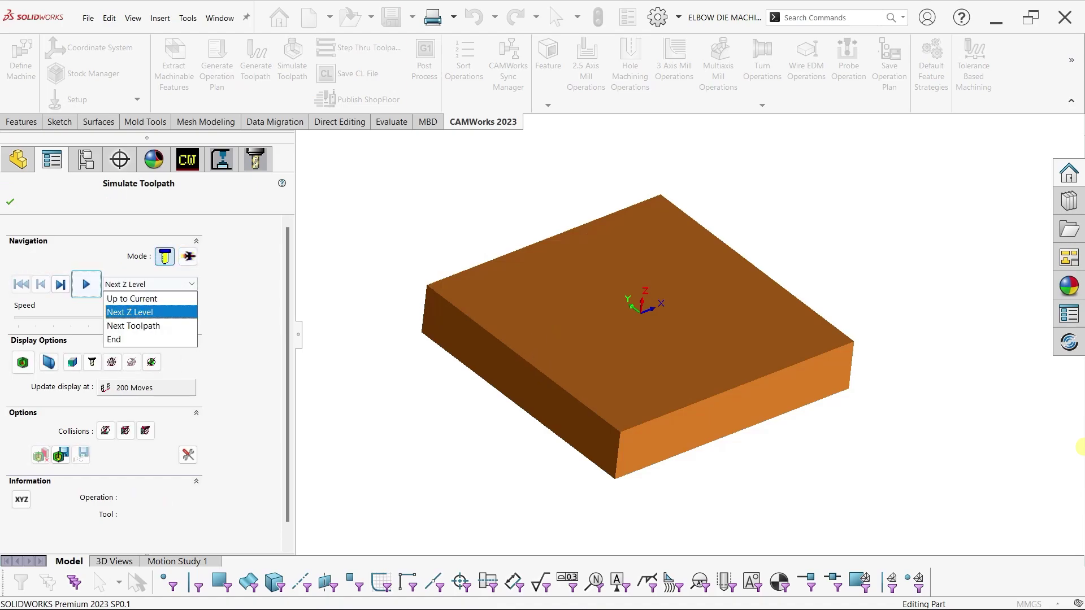
{"action": "left_click", "coordinate": [141, 298]}
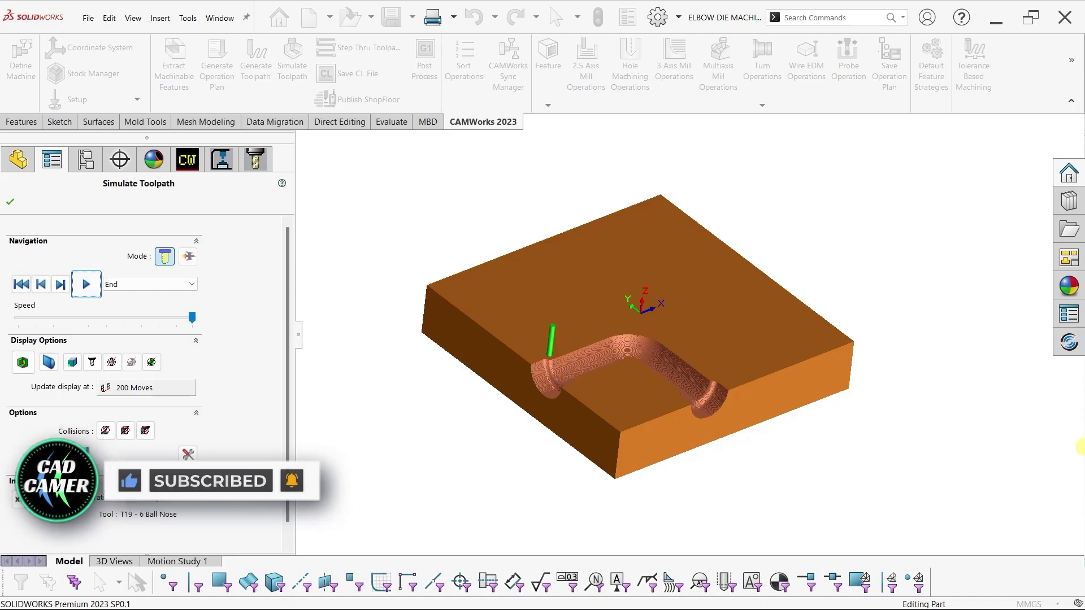
Play the Pattern Project1 simulation with the speed slider at maximum.
{"action": "scroll", "coordinate": [629, 347], "scroll_direction": "down", "scroll_amount": 3}
{"action": "scroll", "coordinate": [630, 347], "scroll_direction": "down", "scroll_amount": 2}
{"action": "scroll", "coordinate": [630, 347], "scroll_direction": "up", "scroll_amount": 2}
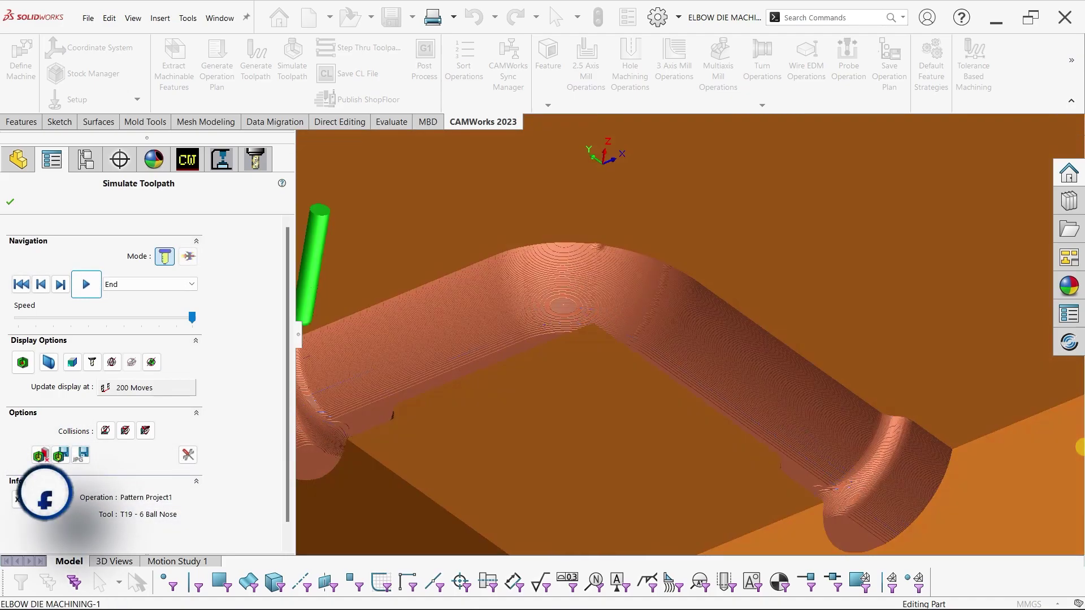
{"action": "scroll", "coordinate": [630, 348], "scroll_direction": "up", "scroll_amount": 2}
{"action": "left_click_drag", "start_coordinate": [192, 317], "coordinate": [182, 317]}
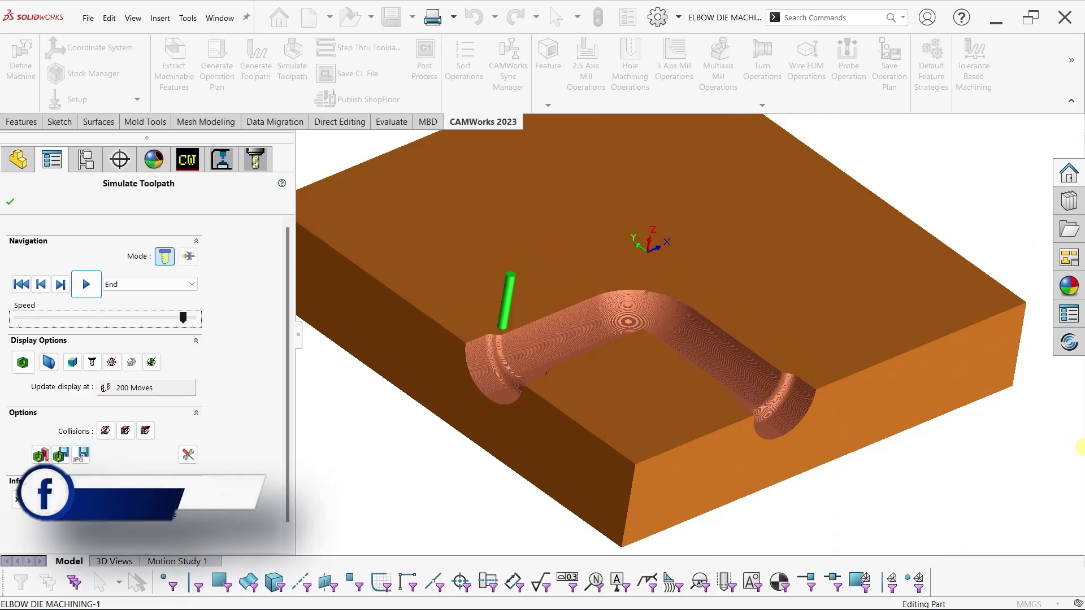
{"action": "left_click", "coordinate": [85, 285]}
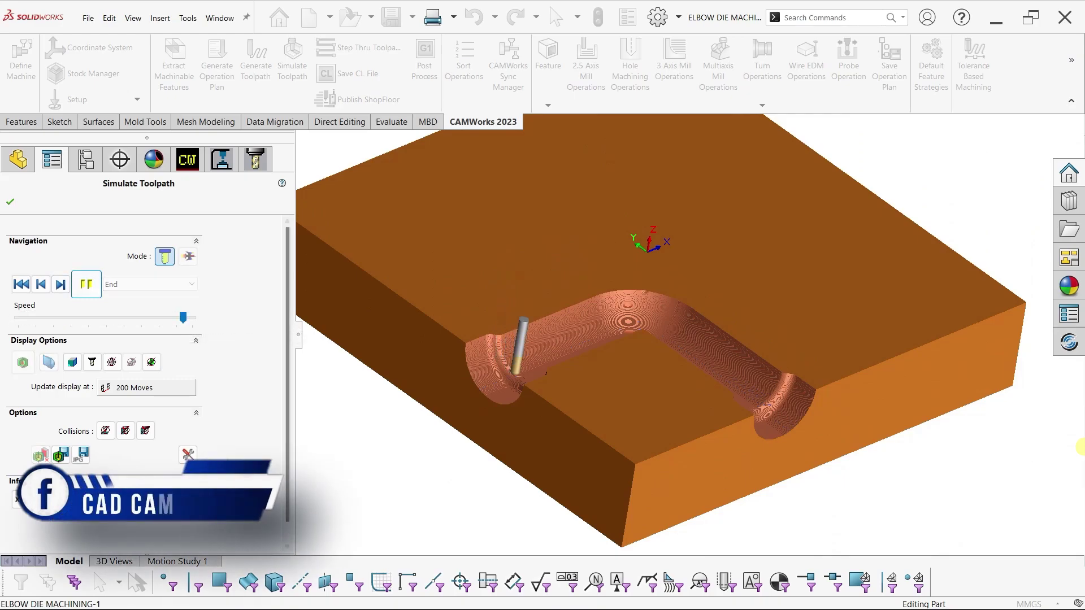
{"action": "scroll", "coordinate": [505, 341], "scroll_direction": "down", "scroll_amount": 3}
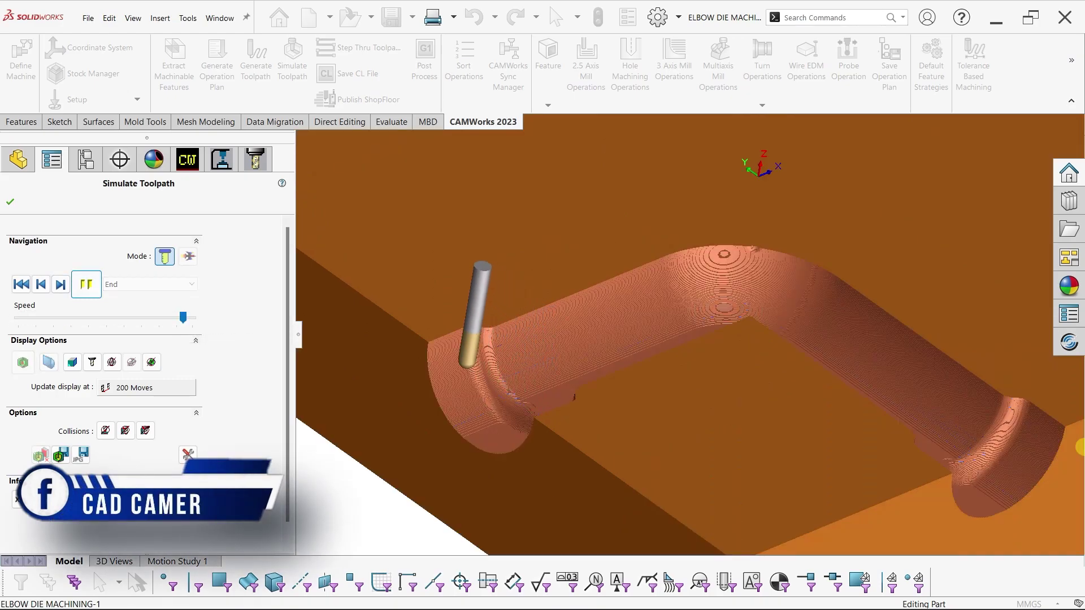
{"action": "left_click_drag", "start_coordinate": [182, 317], "coordinate": [192, 317]}
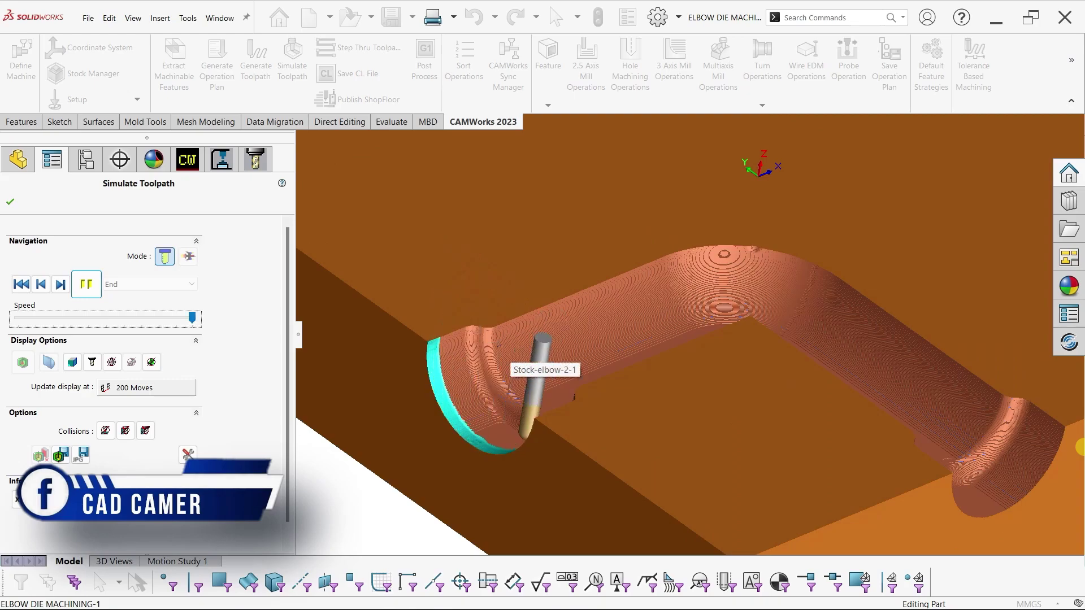
Zoom around the elbow cavity as the cut finishes, slowing playback slightly near the end.
{"action": "scroll", "coordinate": [506, 361], "scroll_direction": "down", "scroll_amount": 2}
{"action": "scroll", "coordinate": [506, 361], "scroll_direction": "down", "scroll_amount": 2}
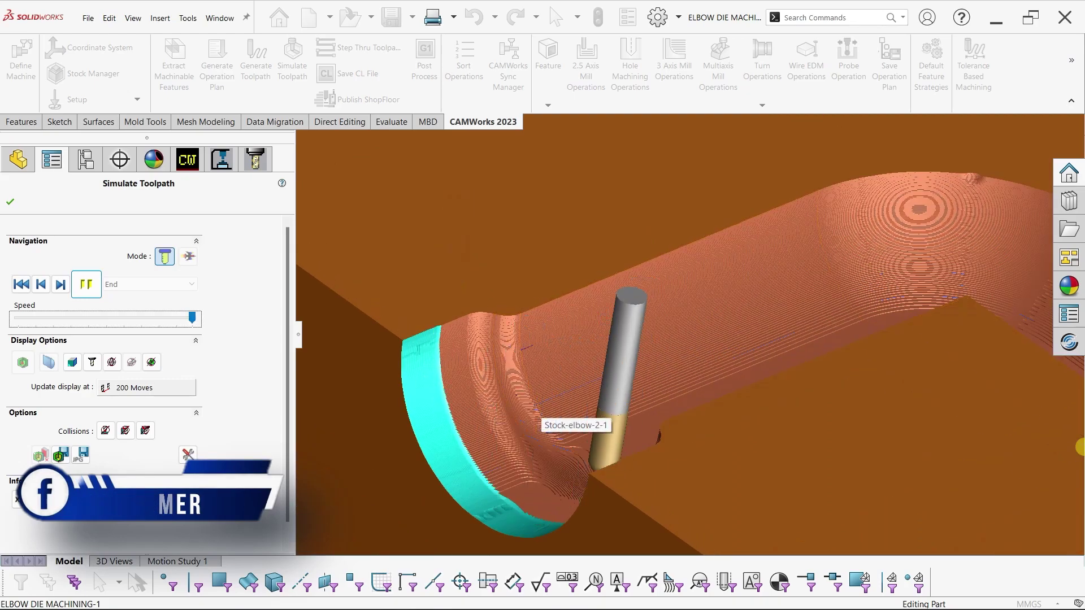
{"action": "scroll", "coordinate": [540, 415], "scroll_direction": "down", "scroll_amount": 3}
{"action": "scroll", "coordinate": [540, 416], "scroll_direction": "up", "scroll_amount": 3}
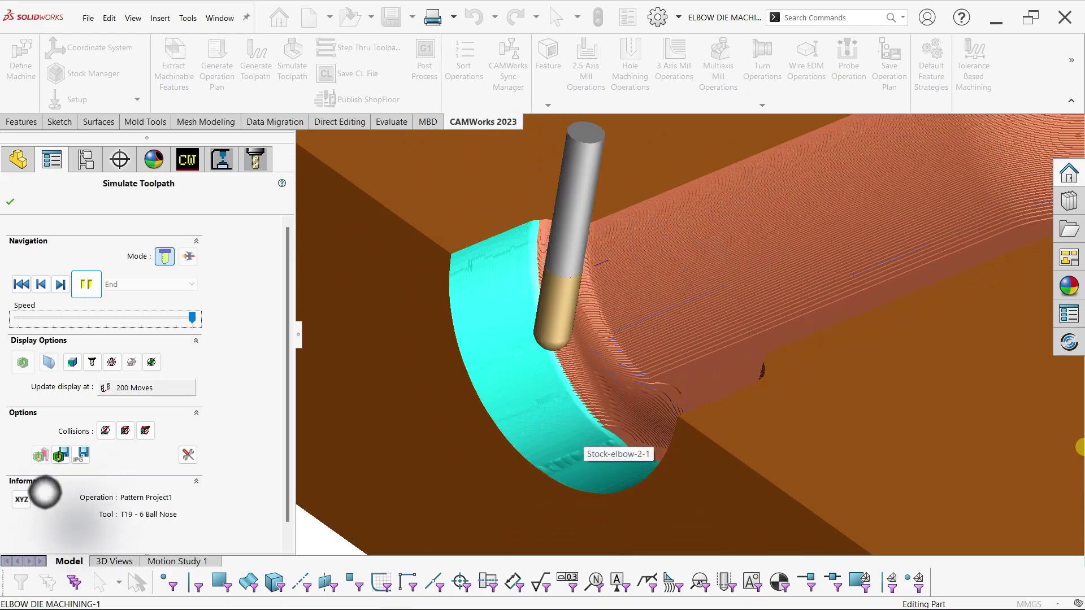
{"action": "scroll", "coordinate": [581, 443], "scroll_direction": "down", "scroll_amount": 2}
{"action": "scroll", "coordinate": [582, 443], "scroll_direction": "up", "scroll_amount": 2}
{"action": "scroll", "coordinate": [582, 443], "scroll_direction": "up", "scroll_amount": 1}
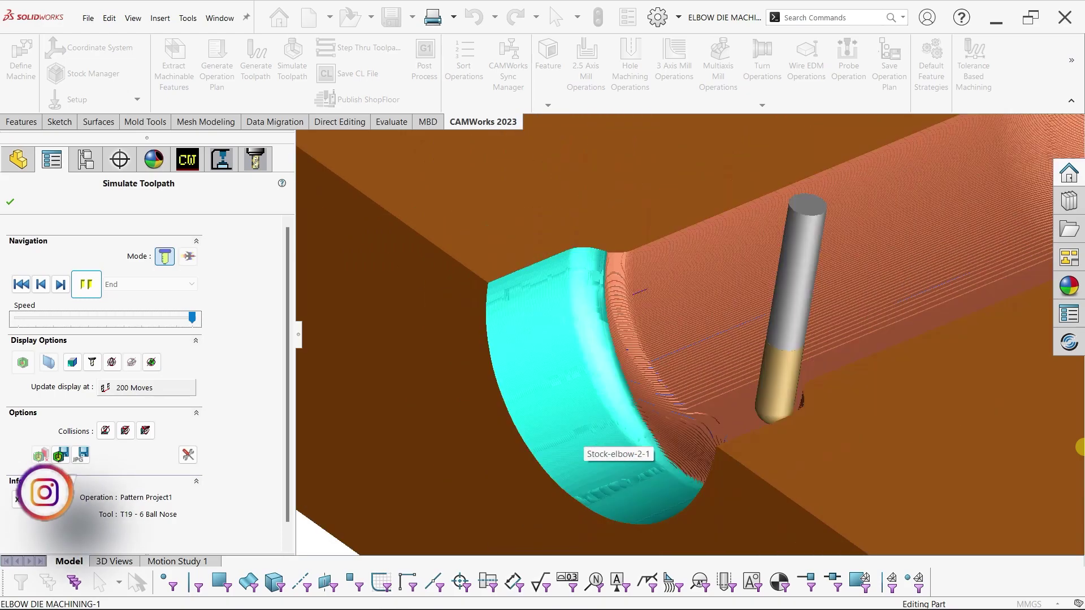
{"action": "scroll", "coordinate": [582, 443], "scroll_direction": "down", "scroll_amount": 1}
{"action": "scroll", "coordinate": [582, 443], "scroll_direction": "down", "scroll_amount": 1}
{"action": "scroll", "coordinate": [582, 443], "scroll_direction": "up", "scroll_amount": 1}
{"action": "scroll", "coordinate": [581, 444], "scroll_direction": "up", "scroll_amount": 2}
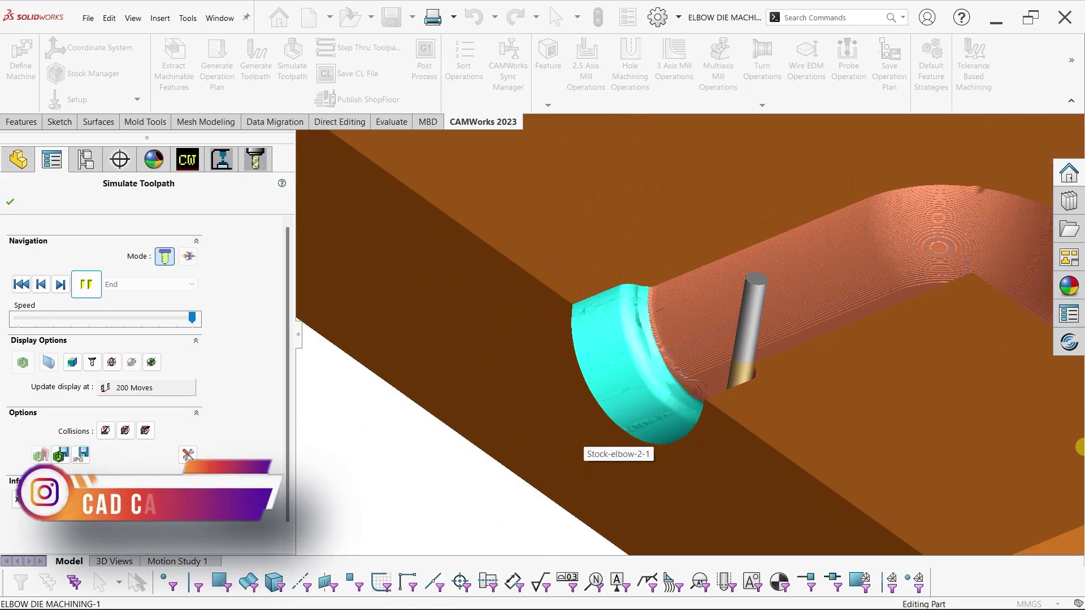
{"action": "scroll", "coordinate": [582, 443], "scroll_direction": "down", "scroll_amount": 2}
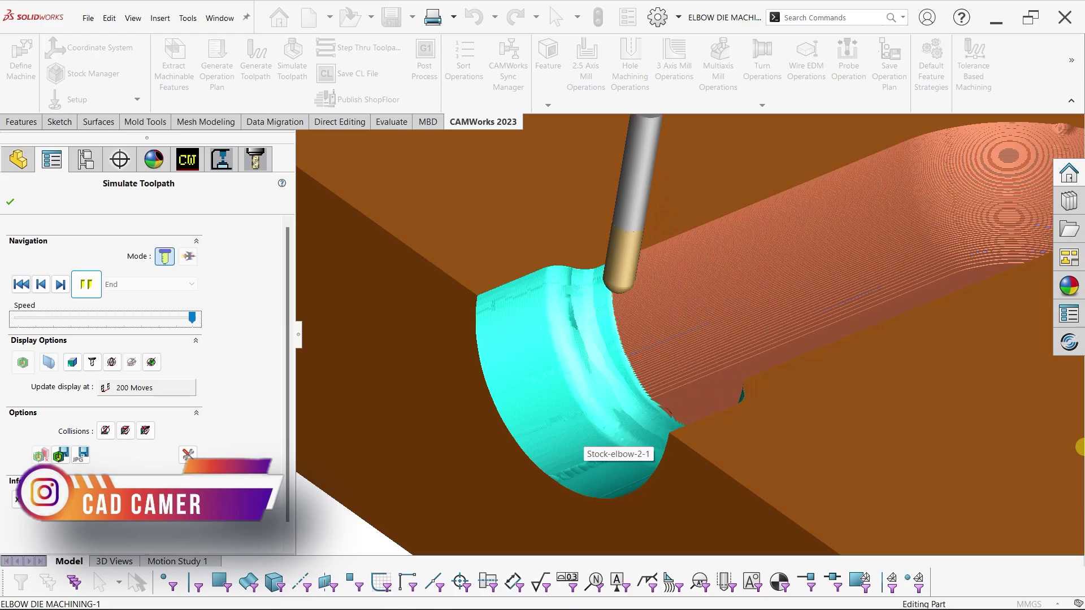
{"action": "scroll", "coordinate": [582, 443], "scroll_direction": "up", "scroll_amount": 2}
{"action": "scroll", "coordinate": [582, 444], "scroll_direction": "up", "scroll_amount": 1}
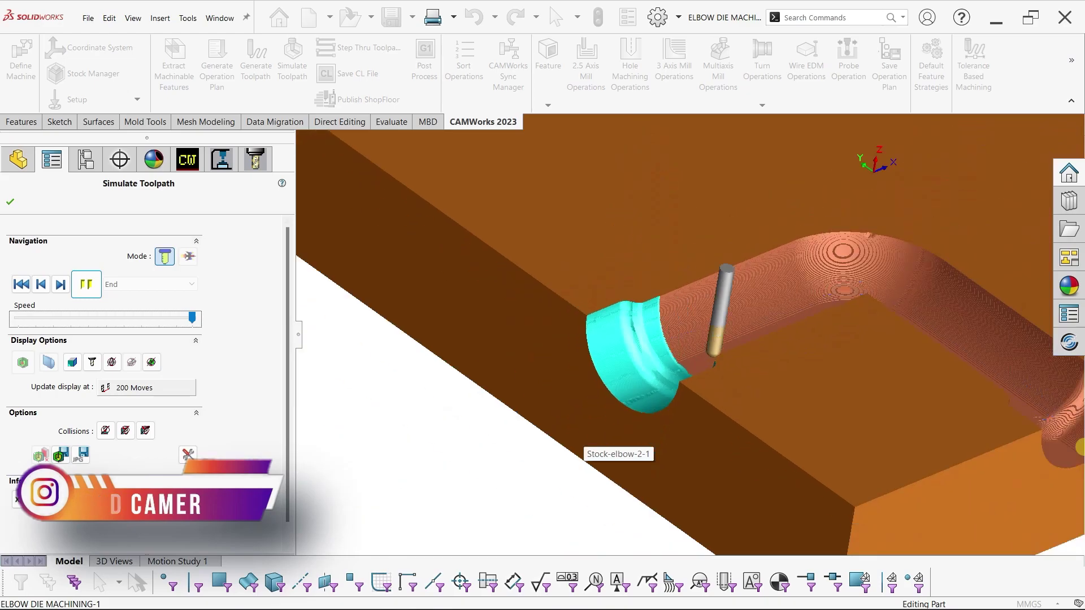
{"action": "scroll", "coordinate": [712, 384], "scroll_direction": "up", "scroll_amount": 2}
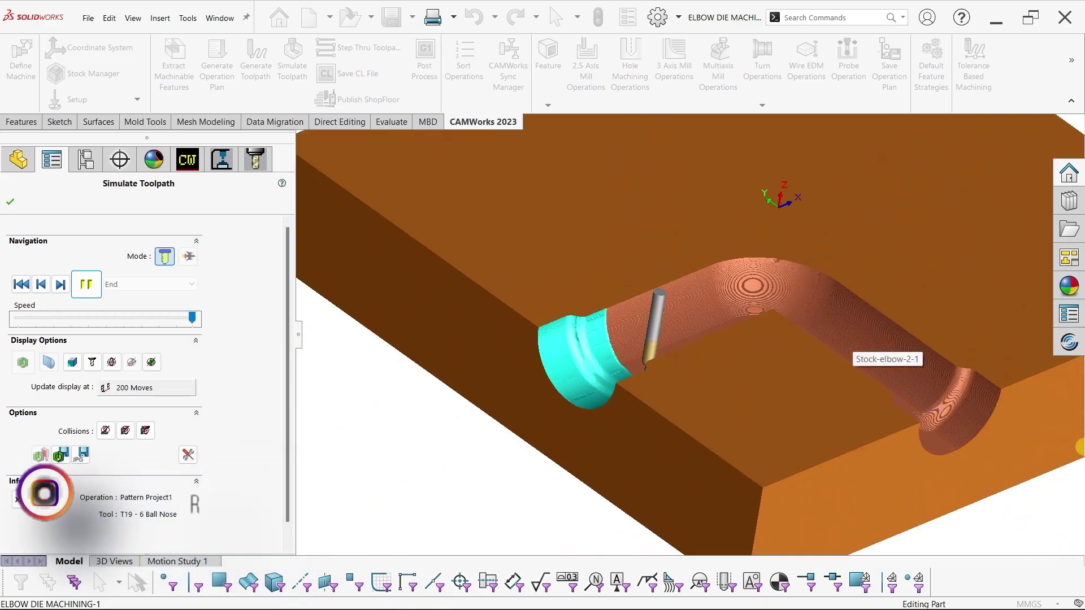
{"action": "scroll", "coordinate": [875, 350], "scroll_direction": "down", "scroll_amount": 2}
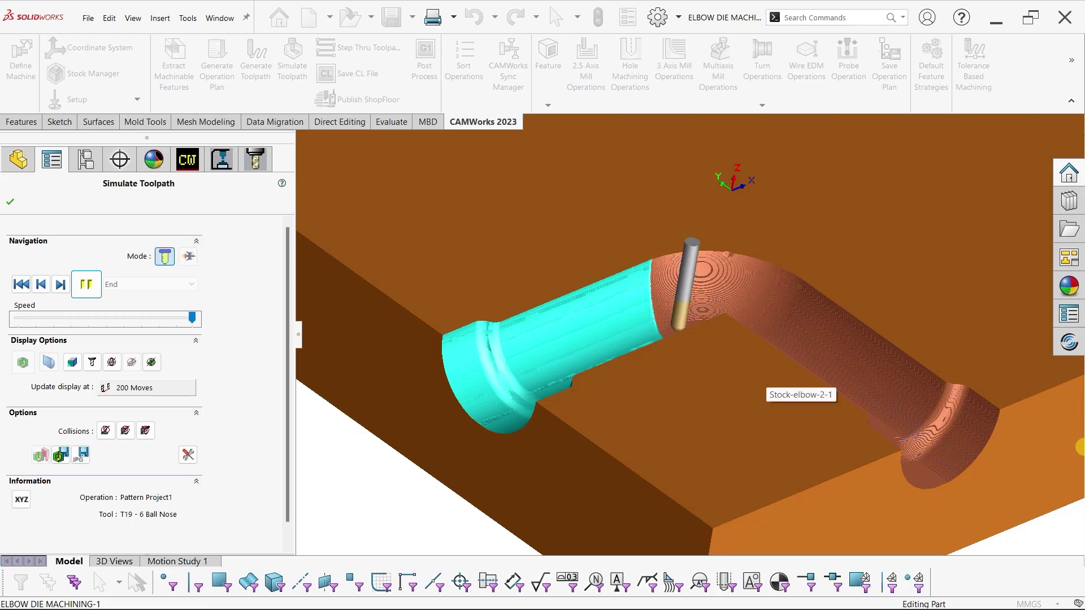
{"action": "scroll", "coordinate": [906, 325], "scroll_direction": "down", "scroll_amount": 2}
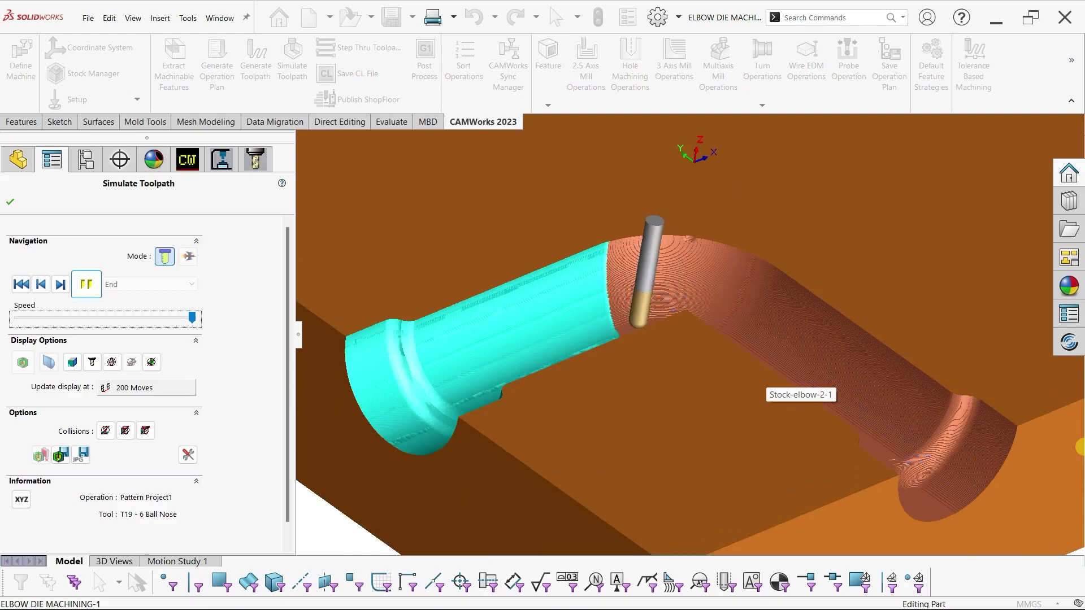
{"action": "scroll", "coordinate": [785, 243], "scroll_direction": "down", "scroll_amount": 1}
{"action": "scroll", "coordinate": [785, 243], "scroll_direction": "down", "scroll_amount": 1}
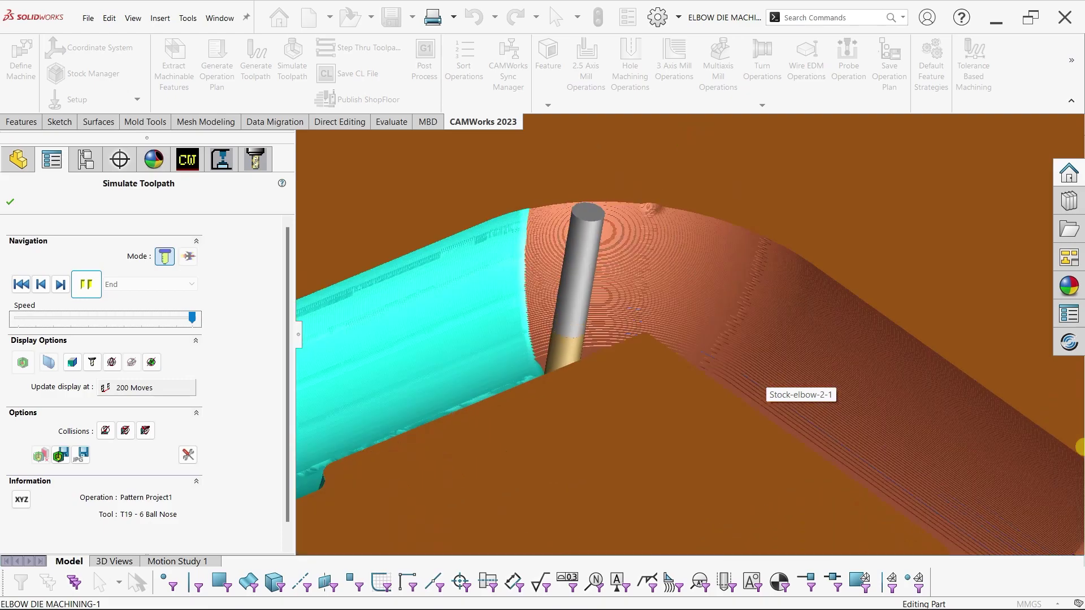
{"action": "left_click_drag", "start_coordinate": [192, 317], "coordinate": [168, 317]}
{"action": "scroll", "coordinate": [692, 333], "scroll_direction": "up", "scroll_amount": 2}
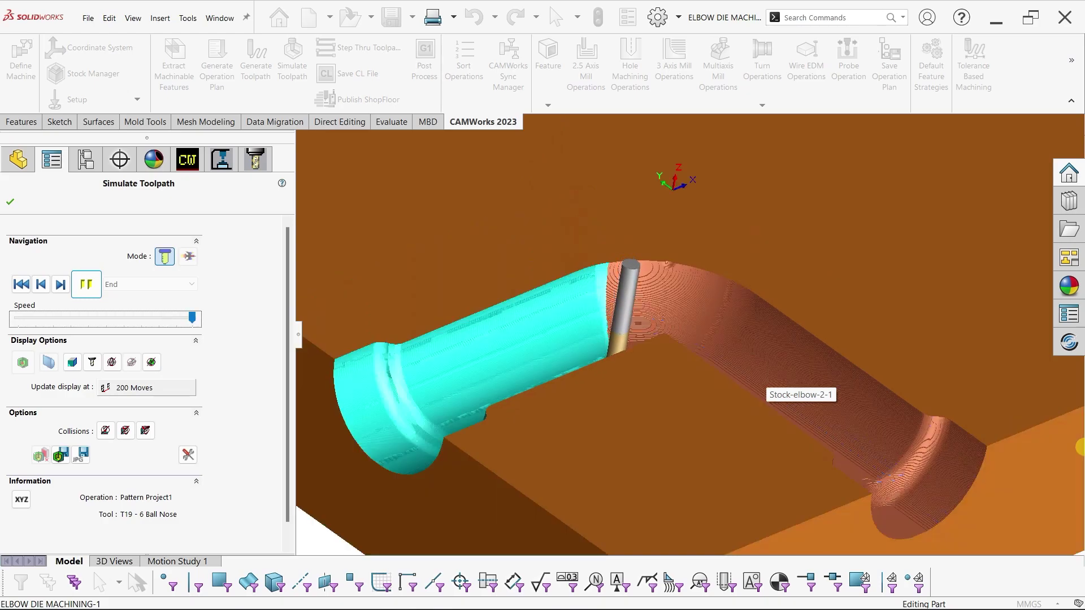
{"action": "scroll", "coordinate": [681, 325], "scroll_direction": "up", "scroll_amount": 2}
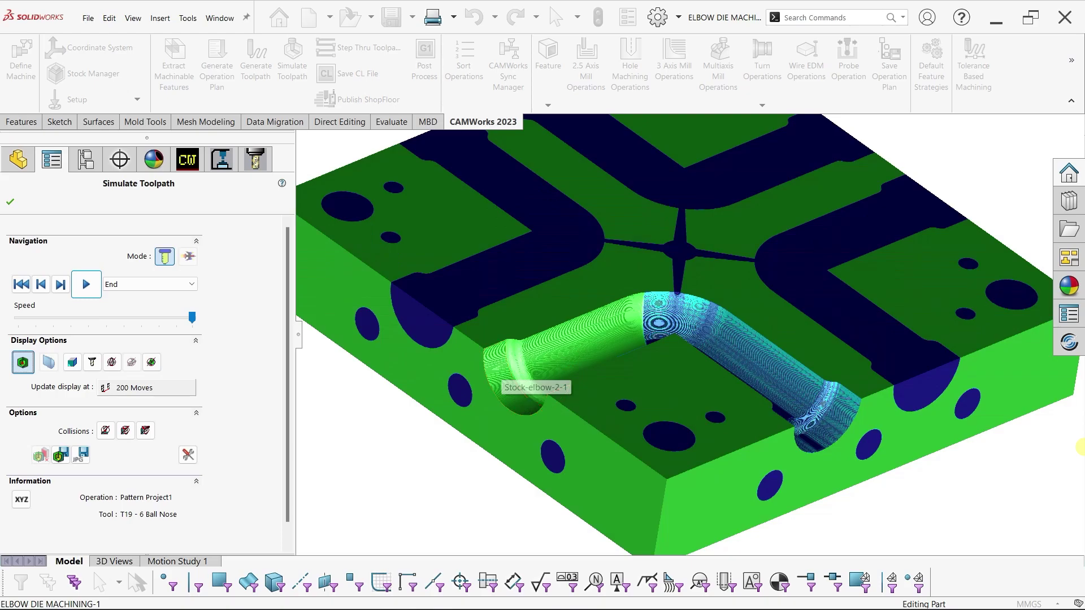
{"action": "scroll", "coordinate": [568, 326], "scroll_direction": "down", "scroll_amount": 2}
{"action": "scroll", "coordinate": [568, 326], "scroll_direction": "down", "scroll_amount": 2}
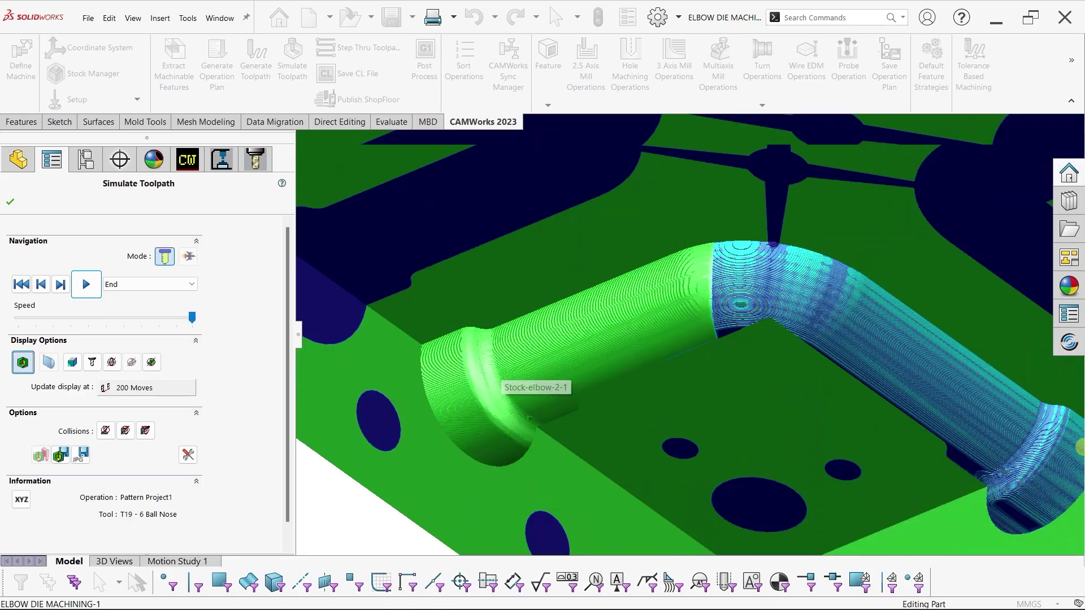
{"action": "scroll", "coordinate": [505, 354], "scroll_direction": "down", "scroll_amount": 3}
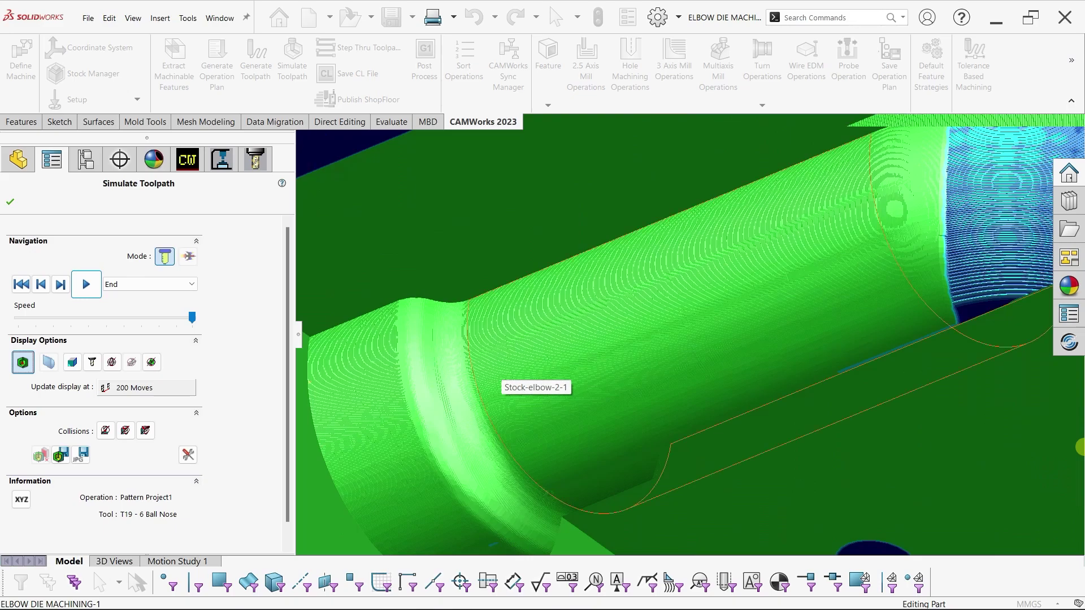
{"action": "scroll", "coordinate": [505, 362], "scroll_direction": "down", "scroll_amount": 2}
{"action": "scroll", "coordinate": [506, 362], "scroll_direction": "down", "scroll_amount": 1}
{"action": "scroll", "coordinate": [506, 362], "scroll_direction": "down", "scroll_amount": 2}
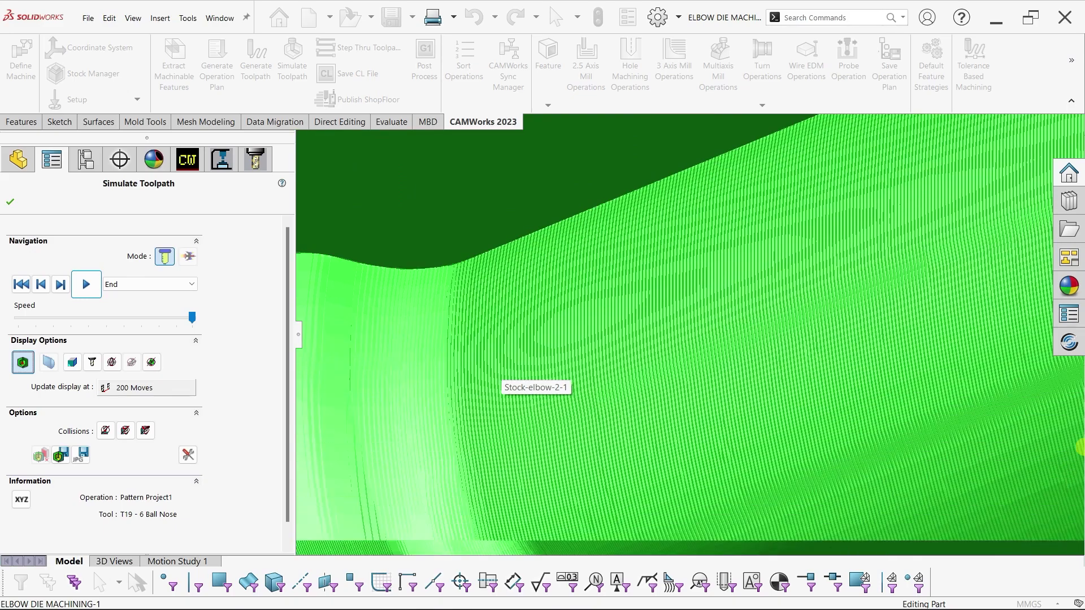
{"action": "scroll", "coordinate": [505, 361], "scroll_direction": "up", "scroll_amount": 1}
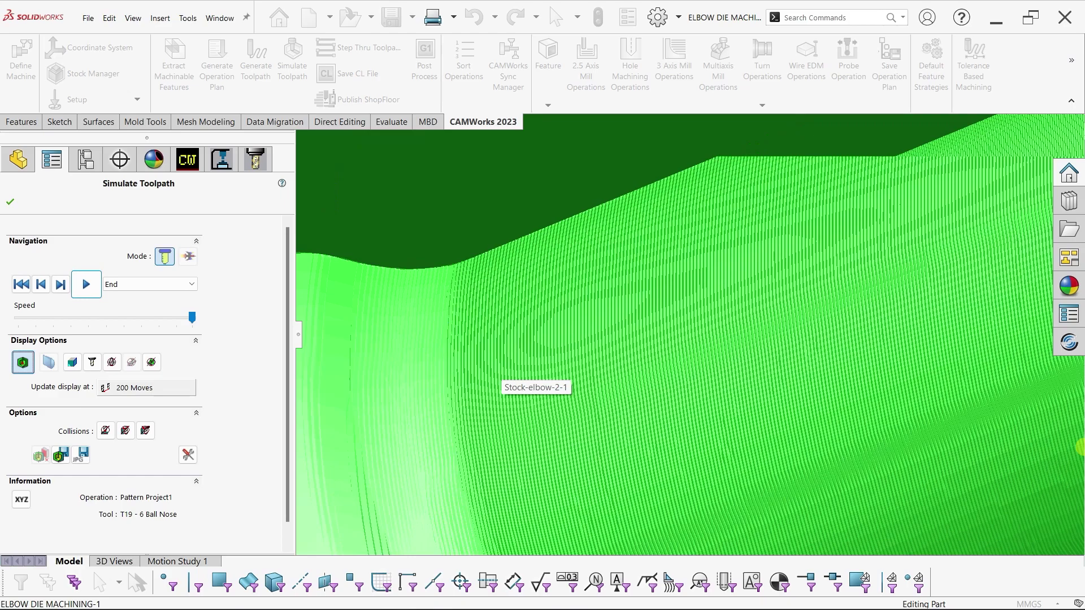
{"action": "scroll", "coordinate": [506, 362], "scroll_direction": "up", "scroll_amount": 1}
{"action": "scroll", "coordinate": [506, 362], "scroll_direction": "up", "scroll_amount": 1}
{"action": "scroll", "coordinate": [505, 361], "scroll_direction": "up", "scroll_amount": 1}
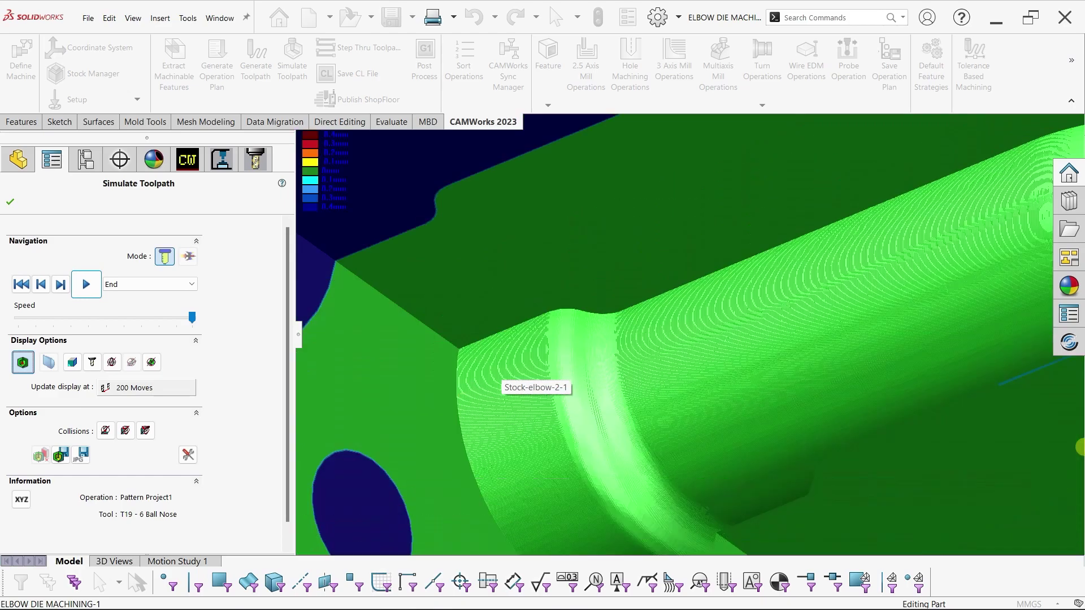
{"action": "scroll", "coordinate": [506, 361], "scroll_direction": "up", "scroll_amount": 1}
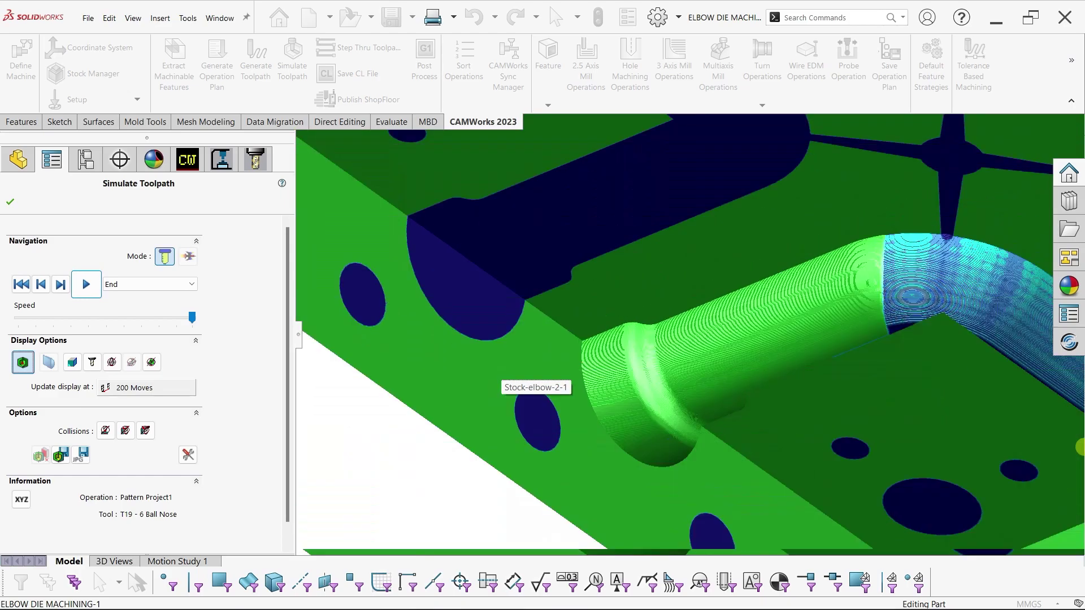
{"action": "scroll", "coordinate": [506, 362], "scroll_direction": "up", "scroll_amount": 1}
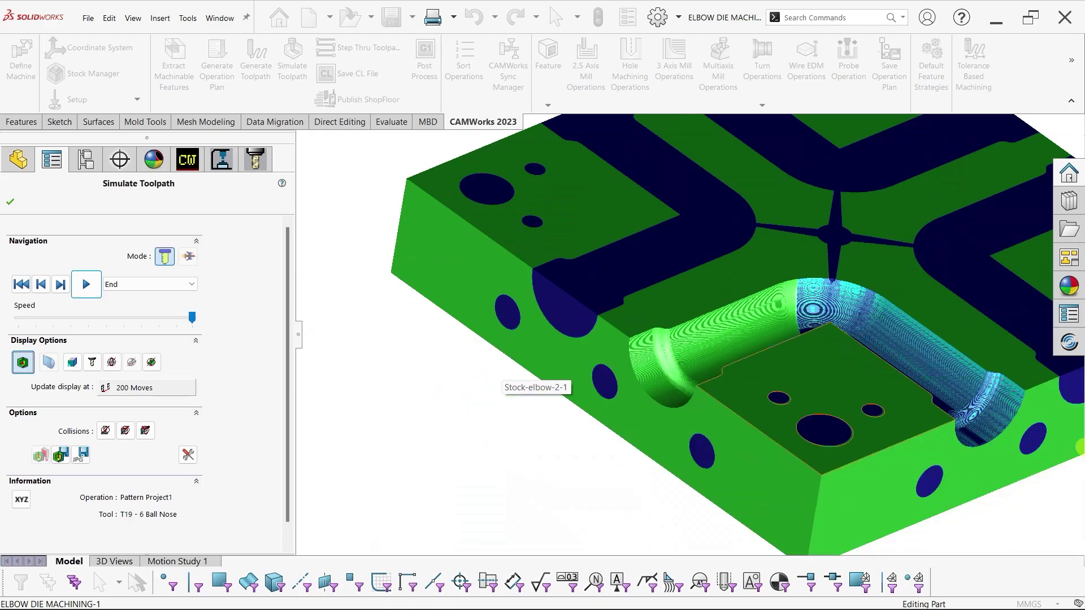
{"action": "scroll", "coordinate": [500, 379], "scroll_direction": "up", "scroll_amount": 1}
{"action": "scroll", "coordinate": [500, 380], "scroll_direction": "up", "scroll_amount": 1}
{"action": "scroll", "coordinate": [499, 380], "scroll_direction": "down", "scroll_amount": 2}
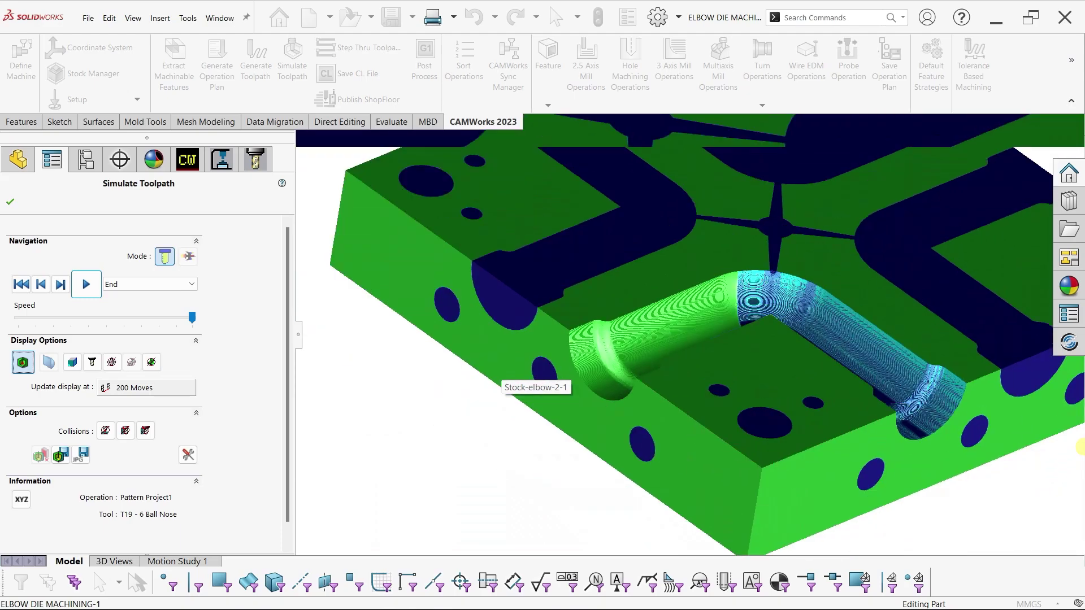
{"action": "scroll", "coordinate": [936, 356], "scroll_direction": "down", "scroll_amount": 1}
{"action": "scroll", "coordinate": [935, 356], "scroll_direction": "down", "scroll_amount": 1}
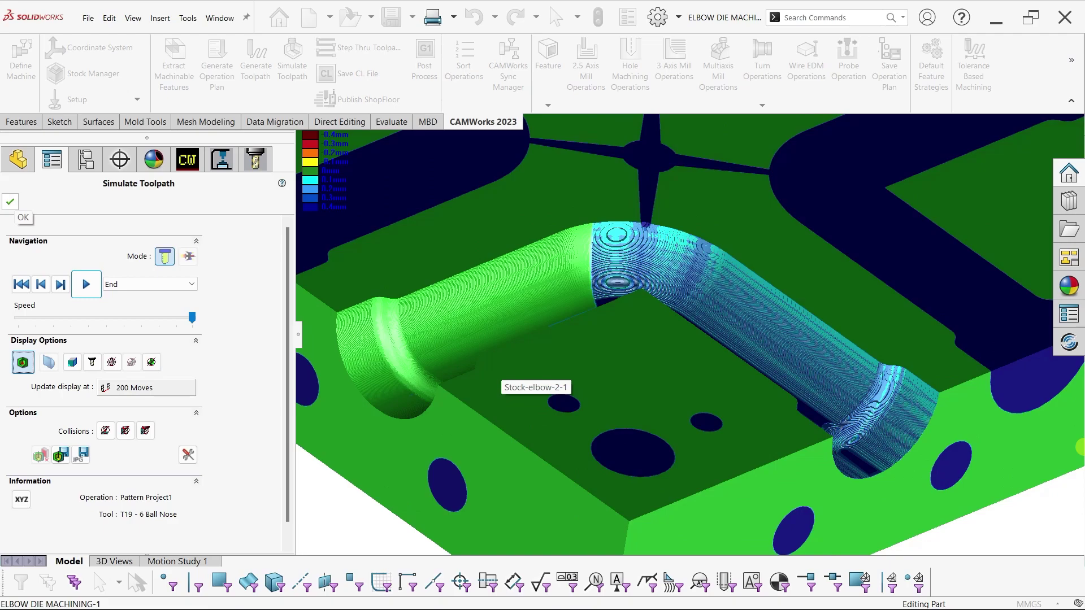
{"action": "key", "text": "Return"}
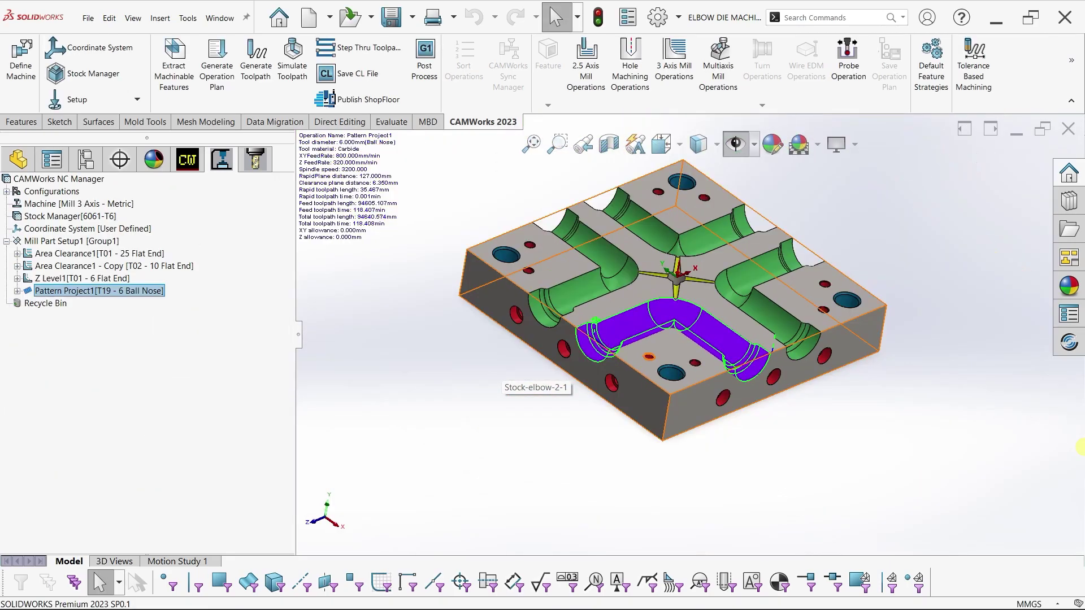
Zoom the view of the elbow die showing Pattern Project1's toolpath.
{"action": "scroll", "coordinate": [750, 243], "scroll_direction": "down", "scroll_amount": 3}
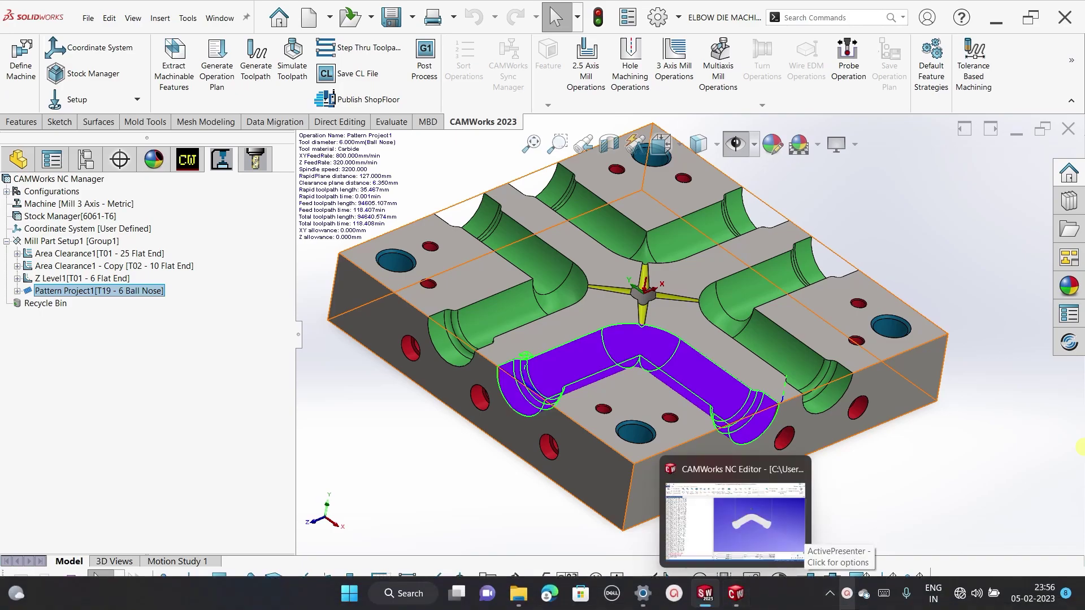
{"action": "left_click", "coordinate": [847, 593]}
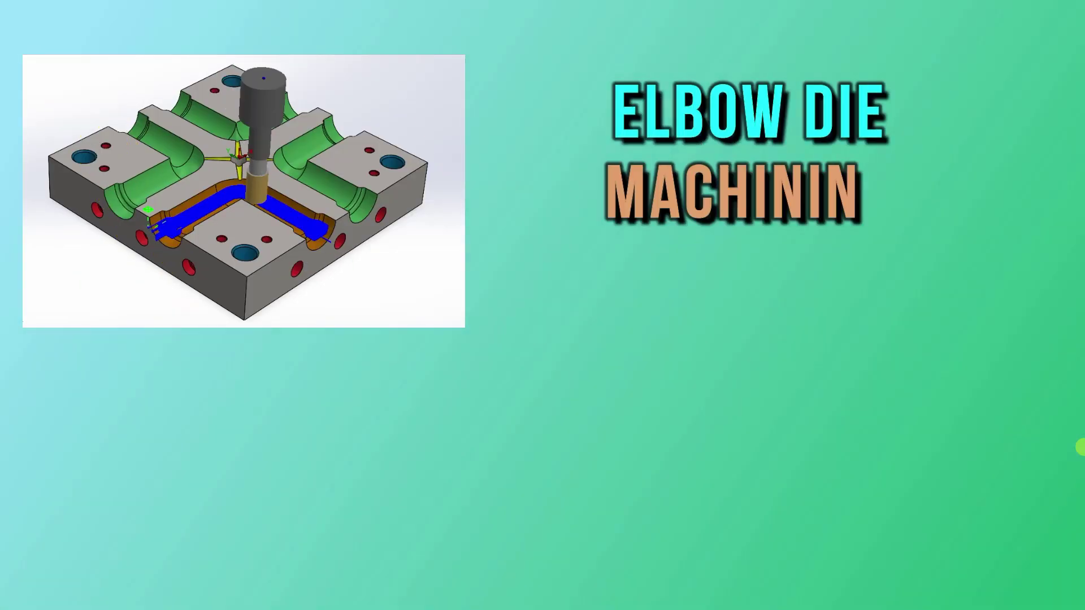